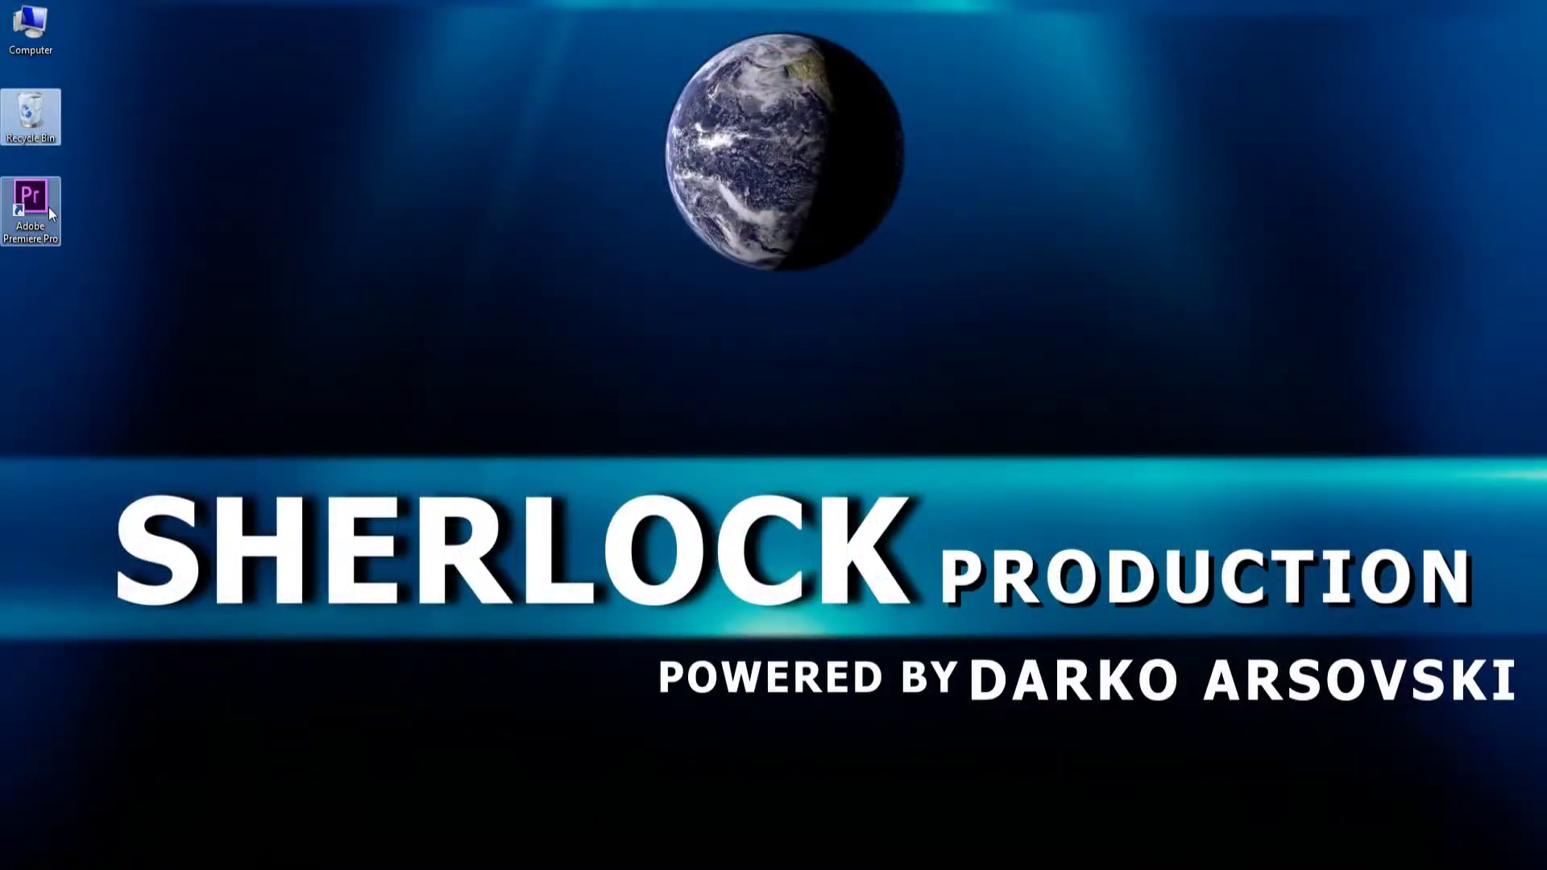
Launch Premiere Pro CC 2018 from its desktop shortcut to reach the Start screen.
double_click(31, 201)
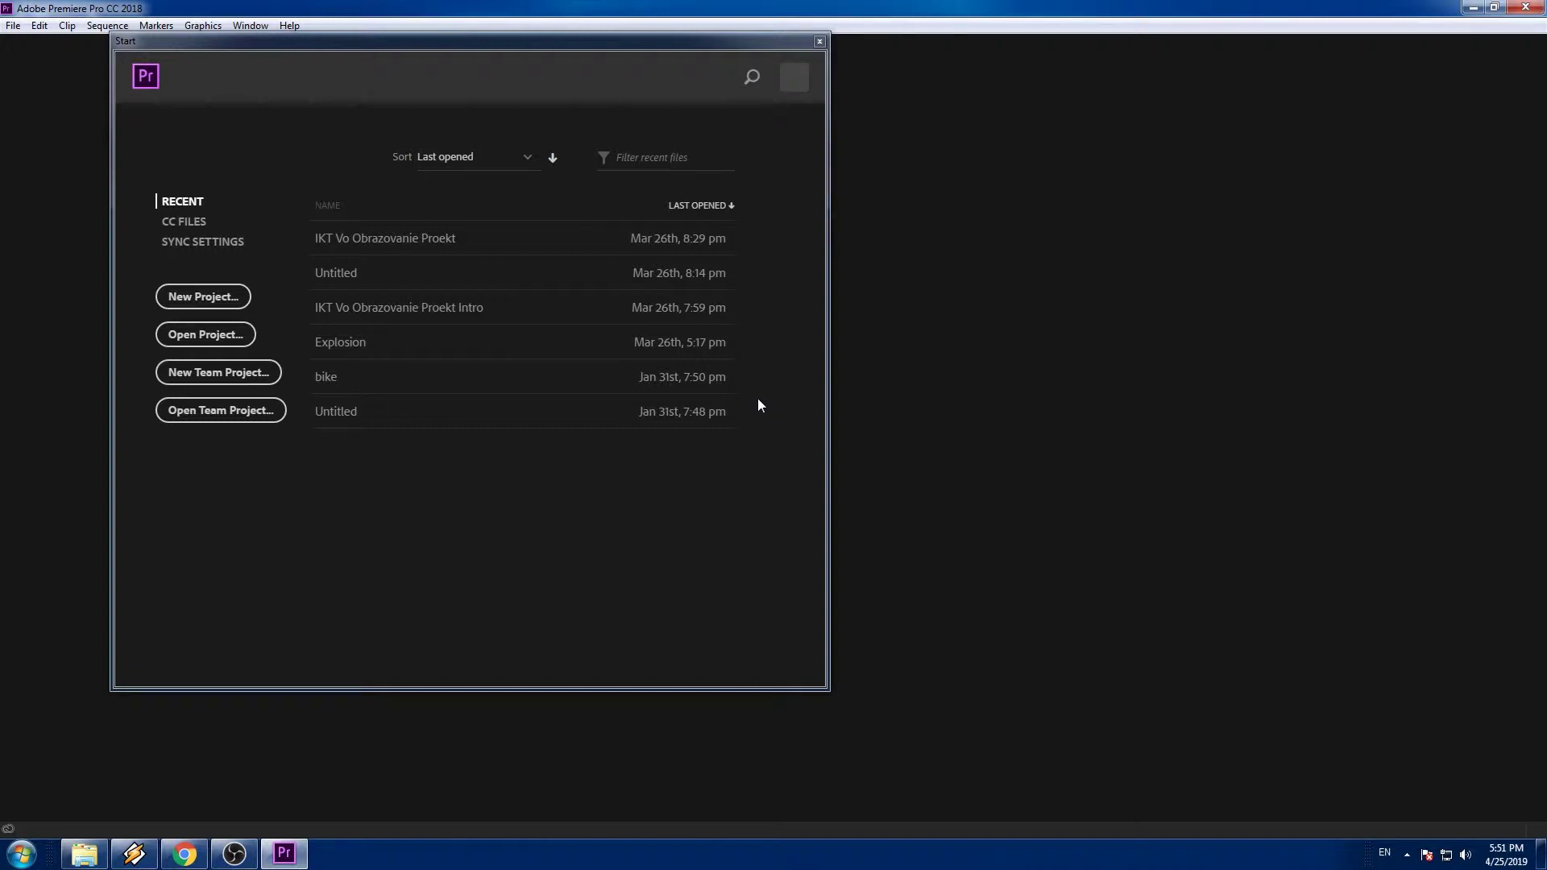
Start a New Project named PROEKT and confirm it.
left_click(230, 297)
type("PROEKT")
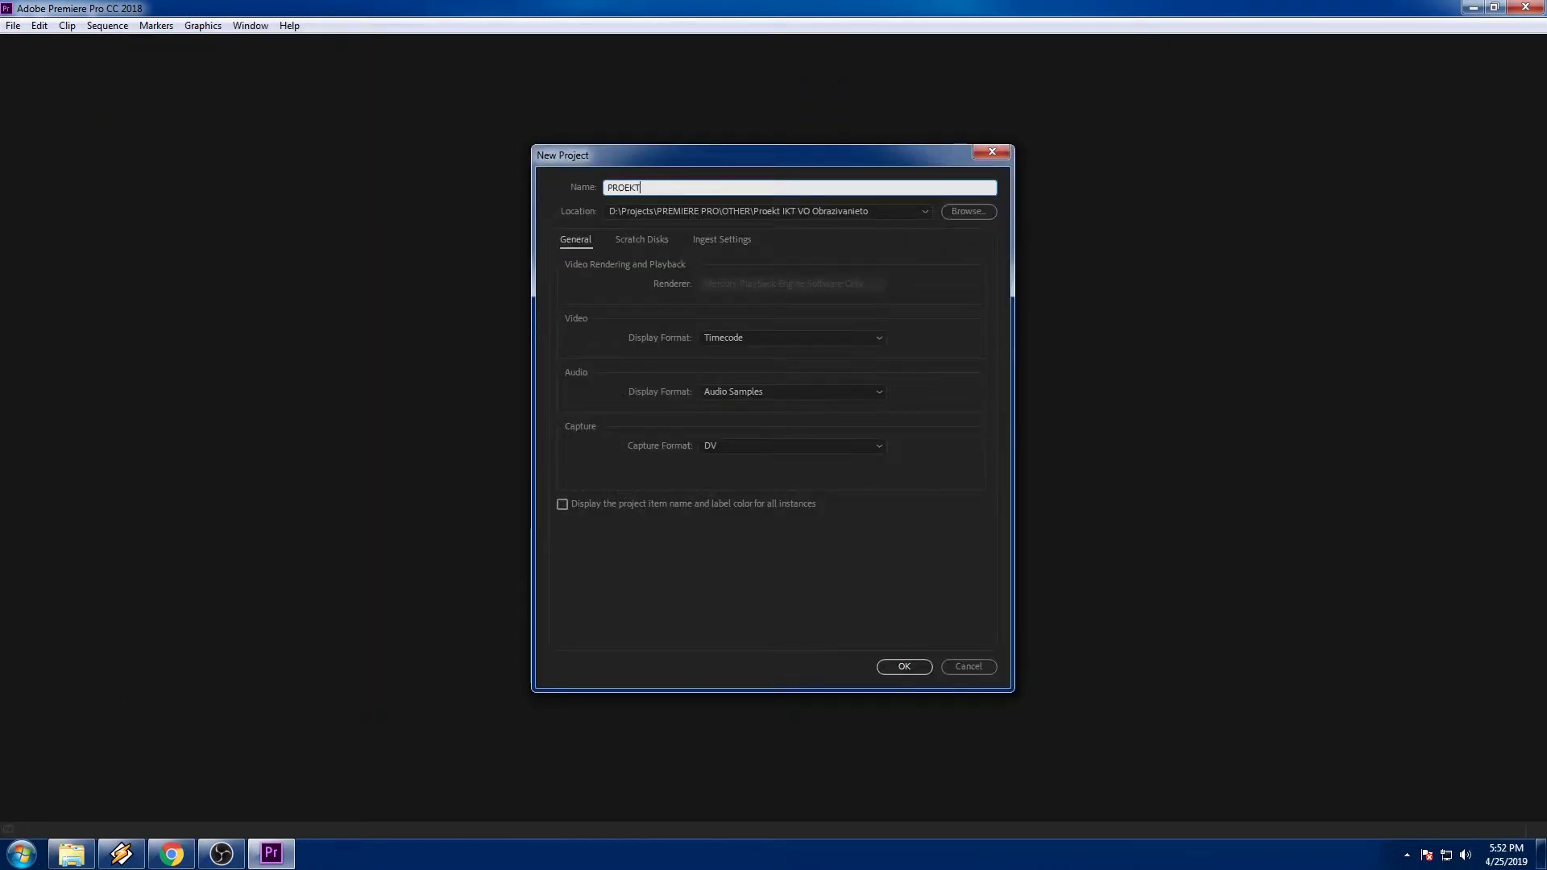
key("Return")
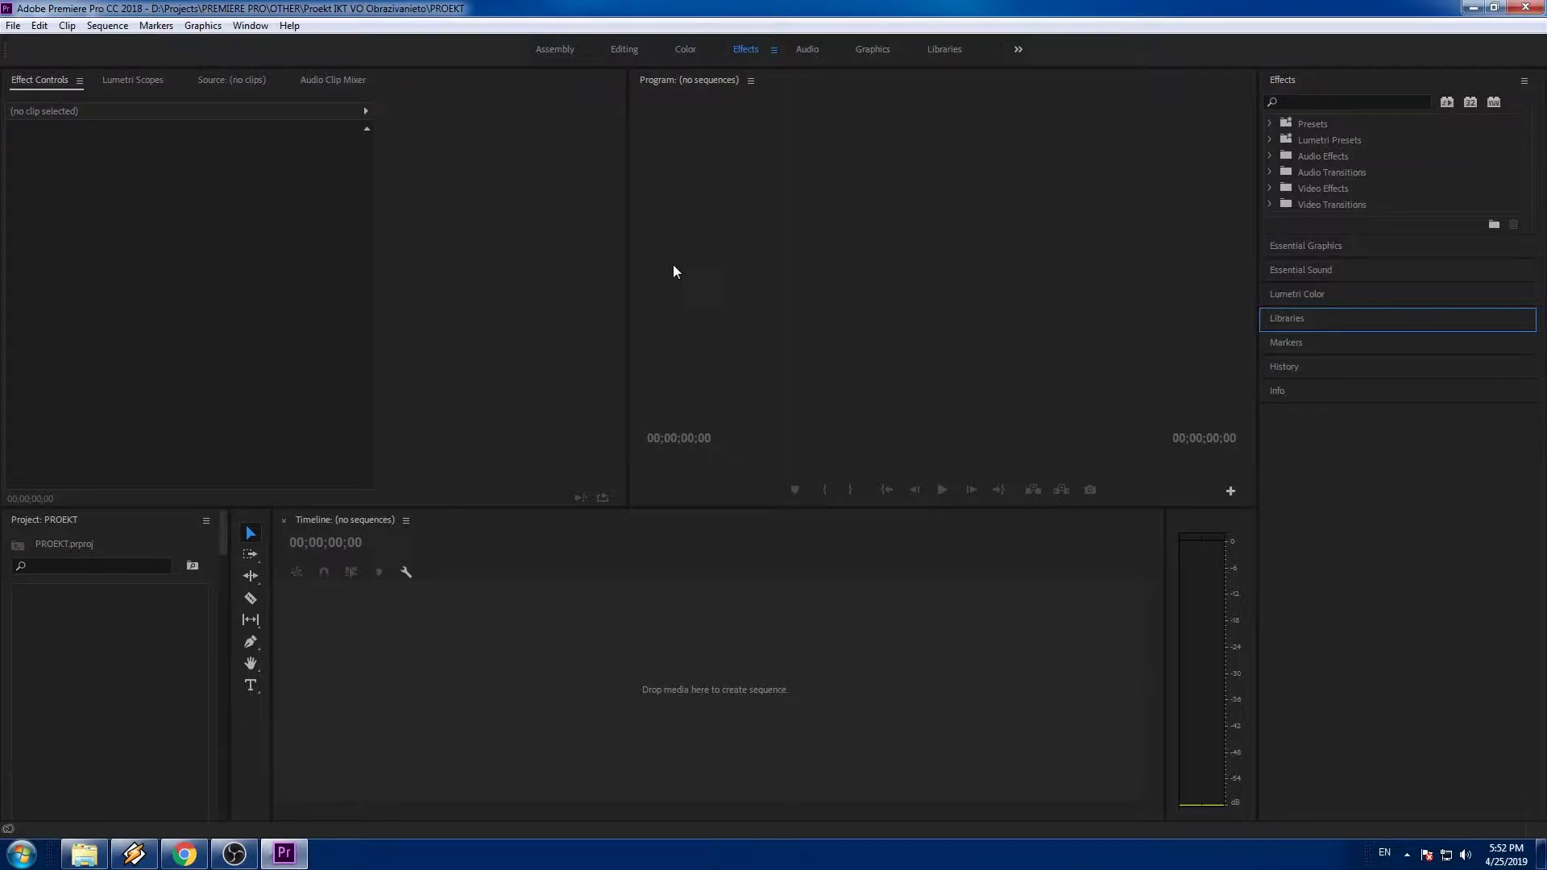
Raise the interface Brightness slider in Edit > Preferences > Appearance.
left_click(673, 270)
left_click(32, 26)
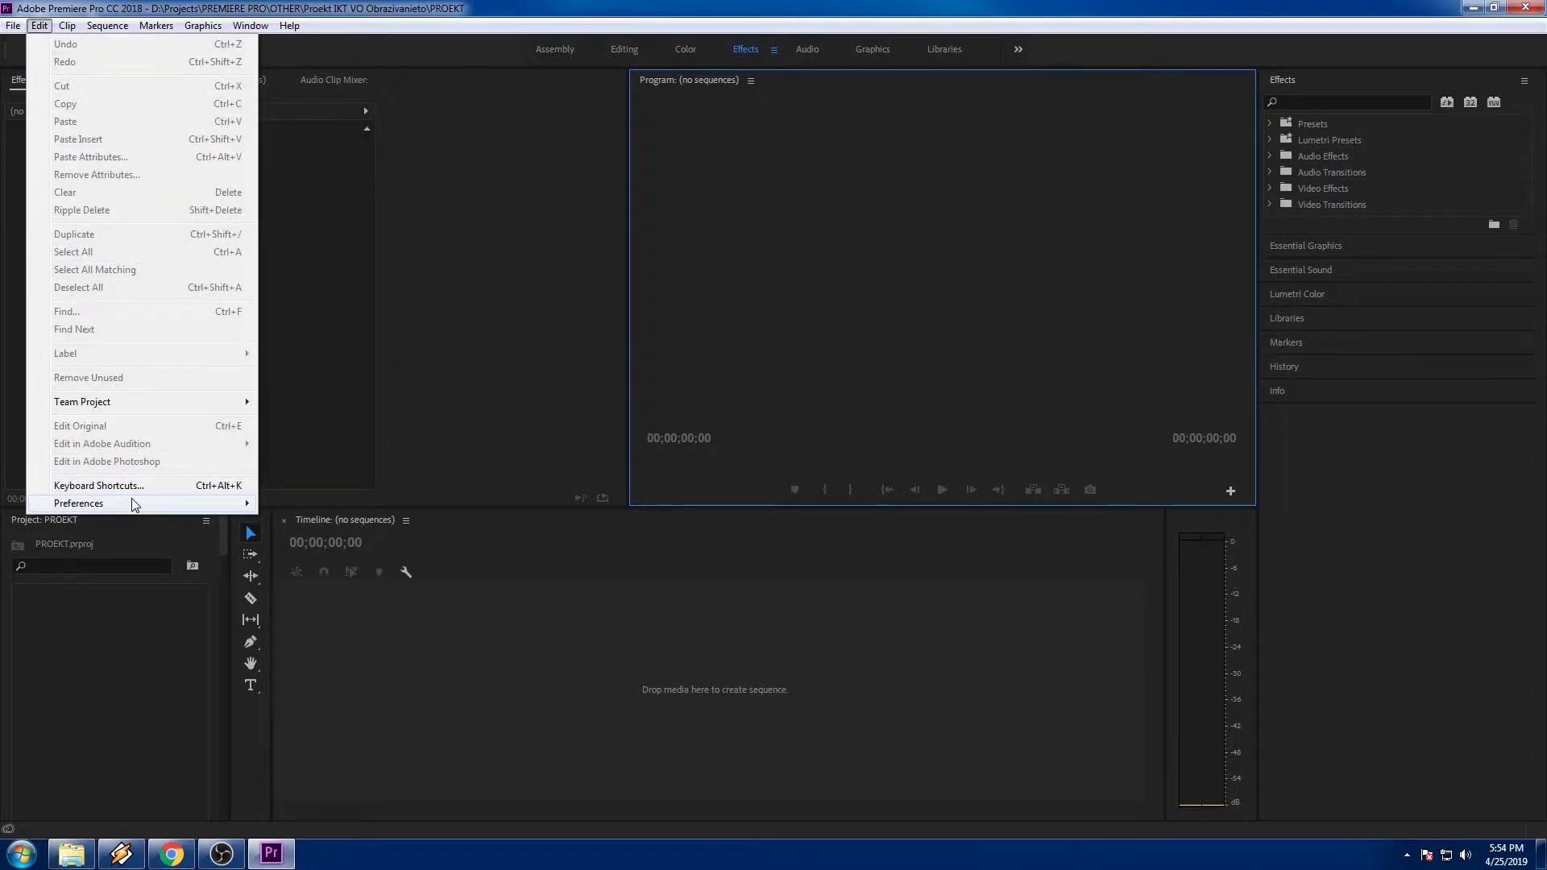
mouse_move(134, 505)
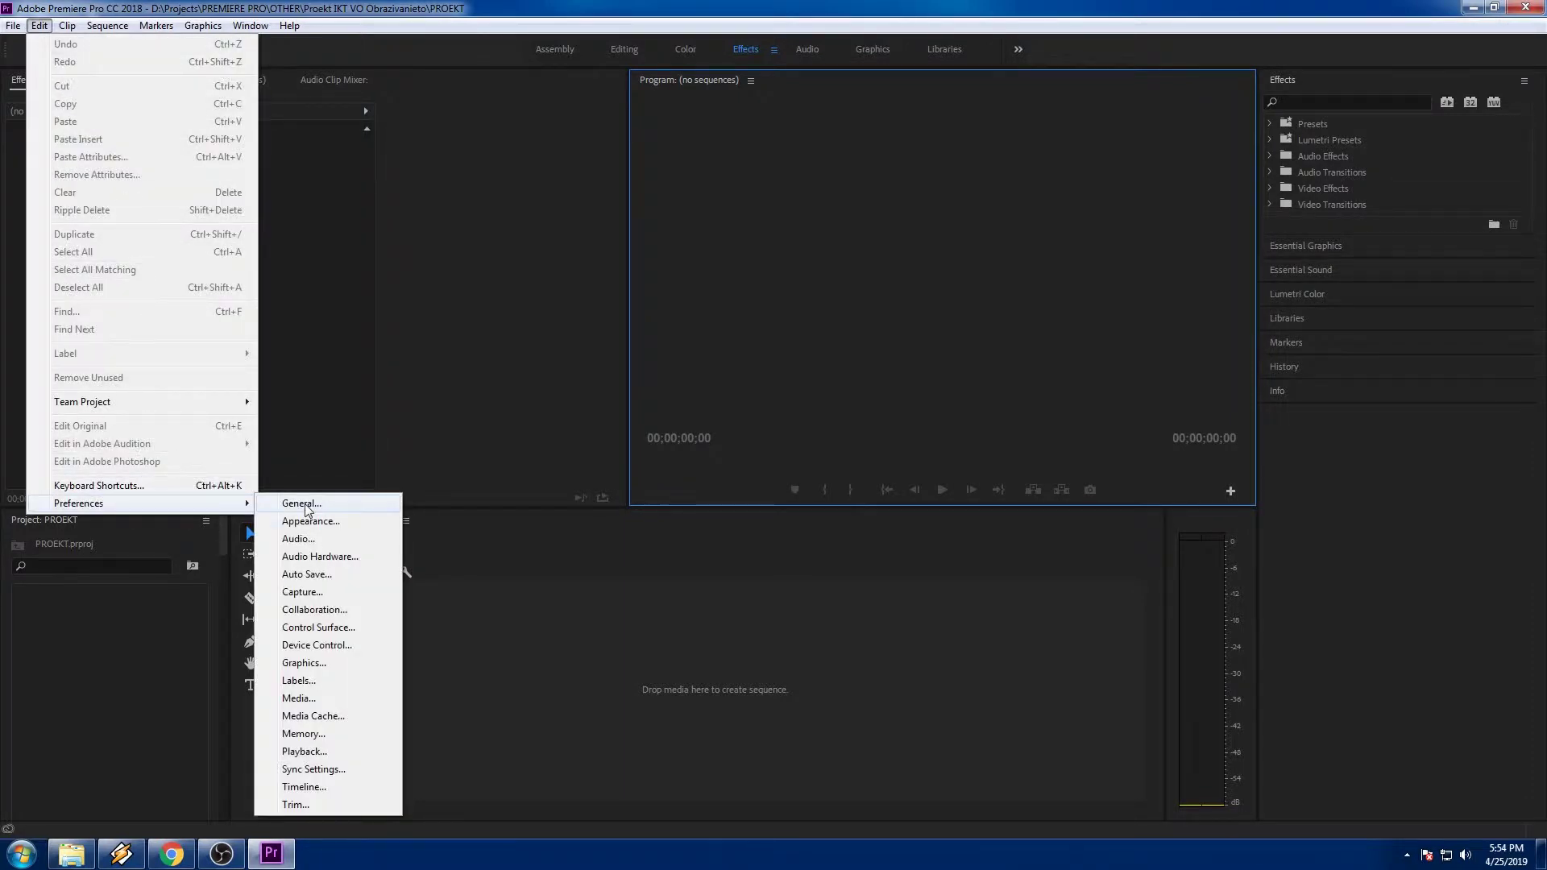
left_click(304, 522)
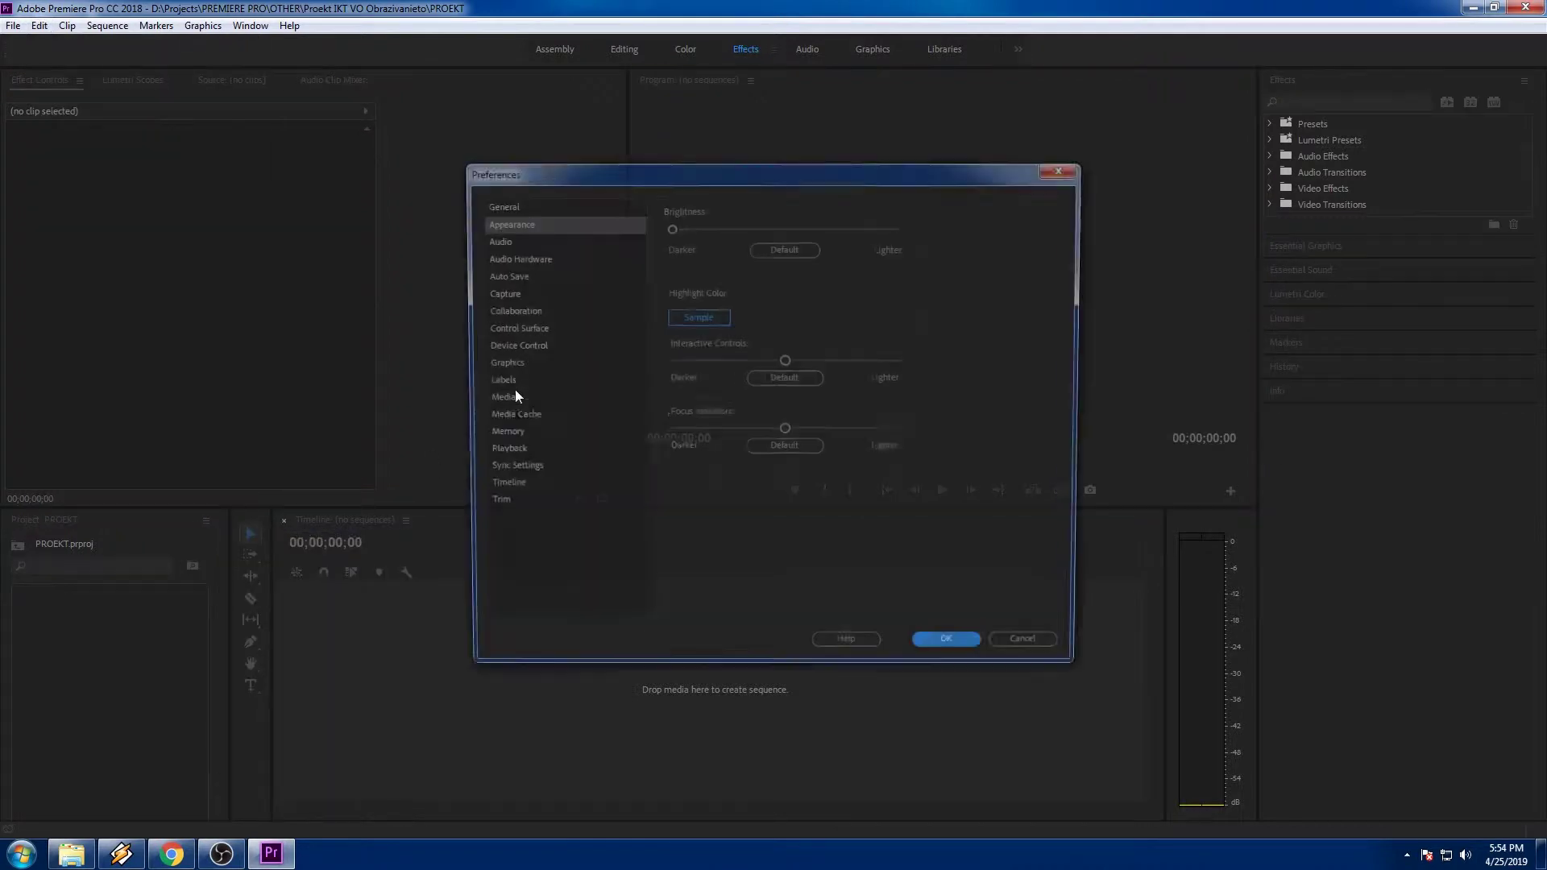
left_click_drag(671, 226, 896, 236)
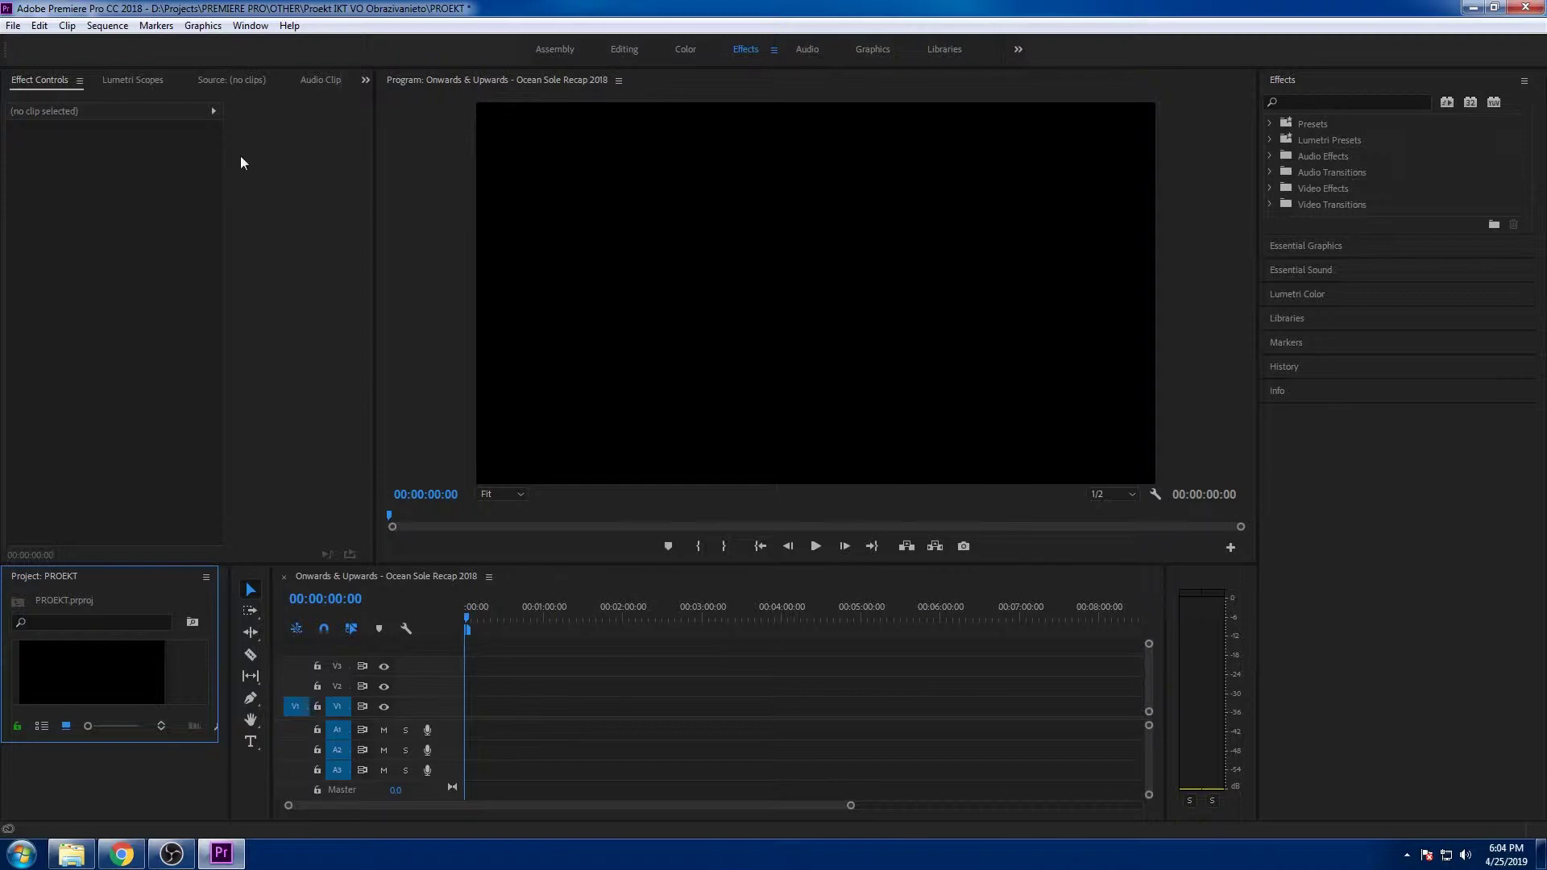
Import Pexels Videos 3931, 4328 and 4725 together through File > Import.
left_click(13, 25)
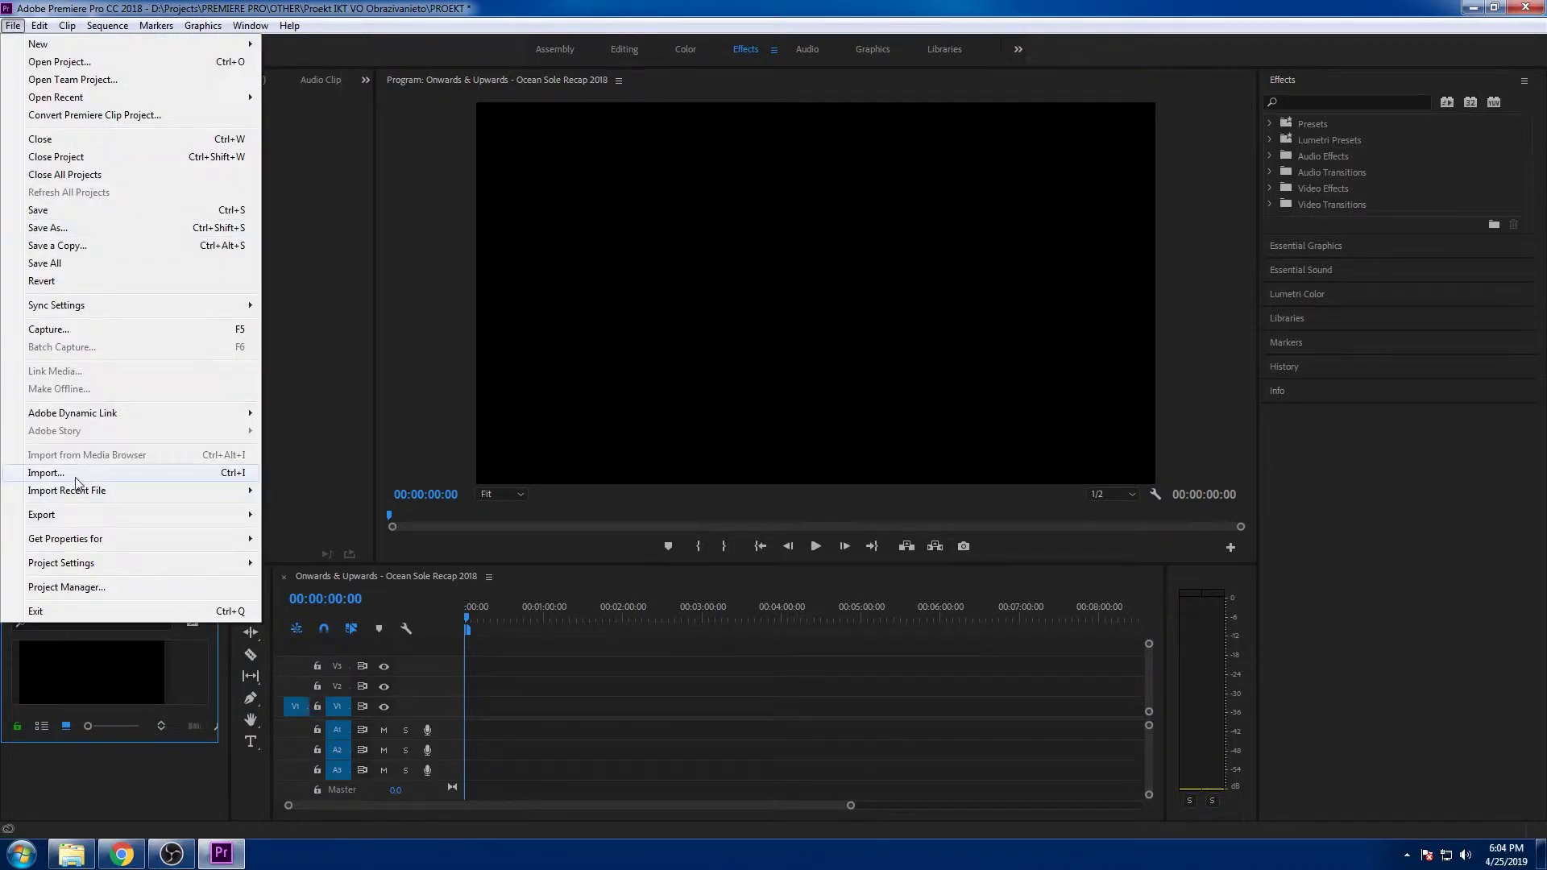
left_click(76, 477)
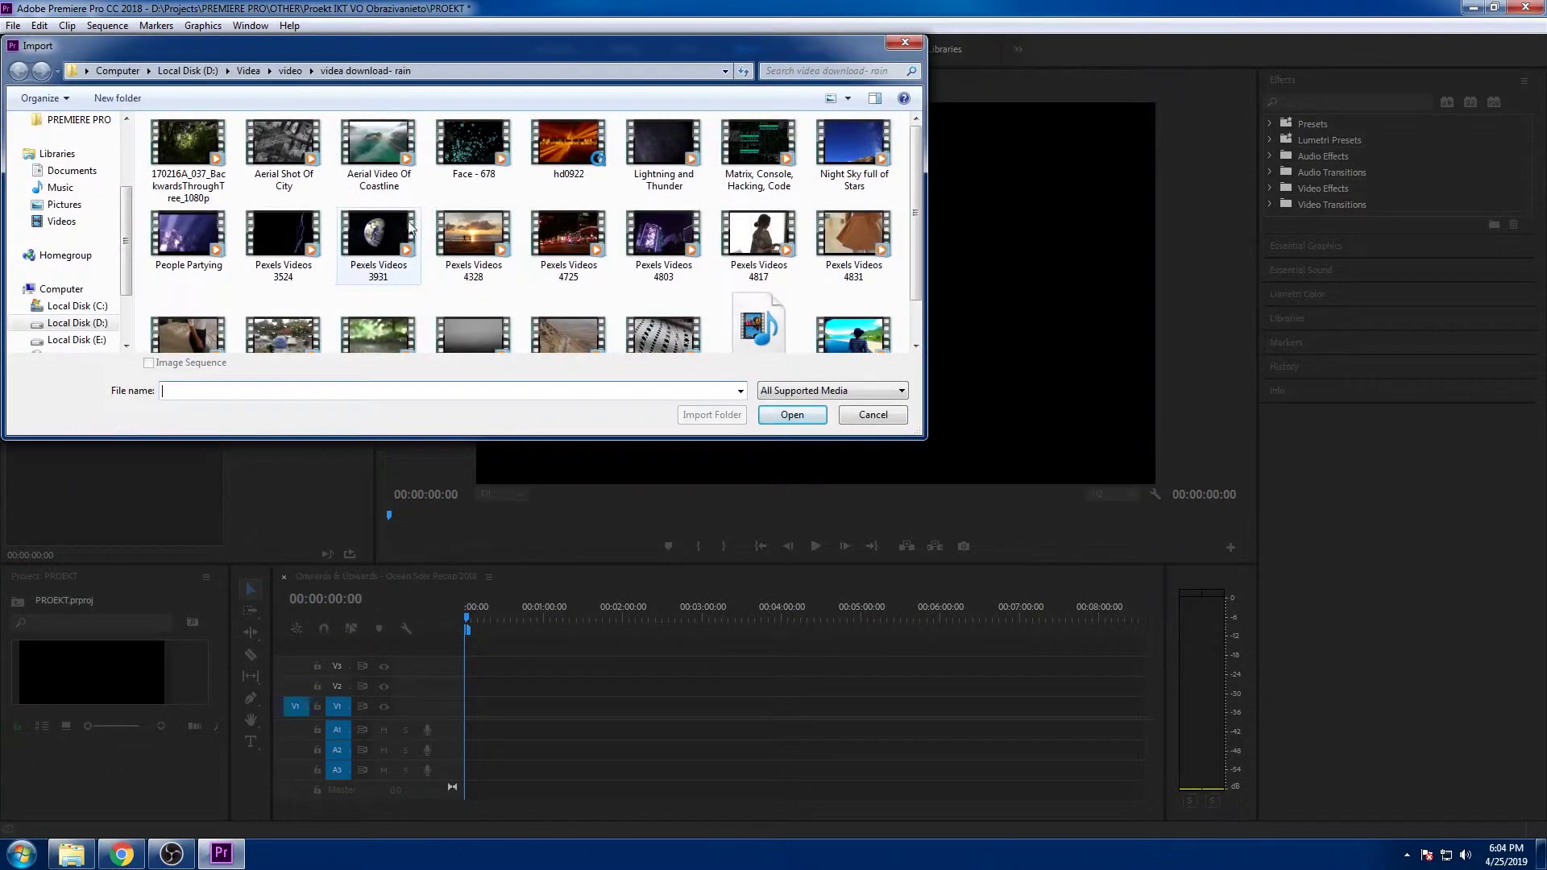
left_click(378, 242)
left_click(474, 242, "ctrl")
left_click(568, 242, "ctrl")
key("Return")
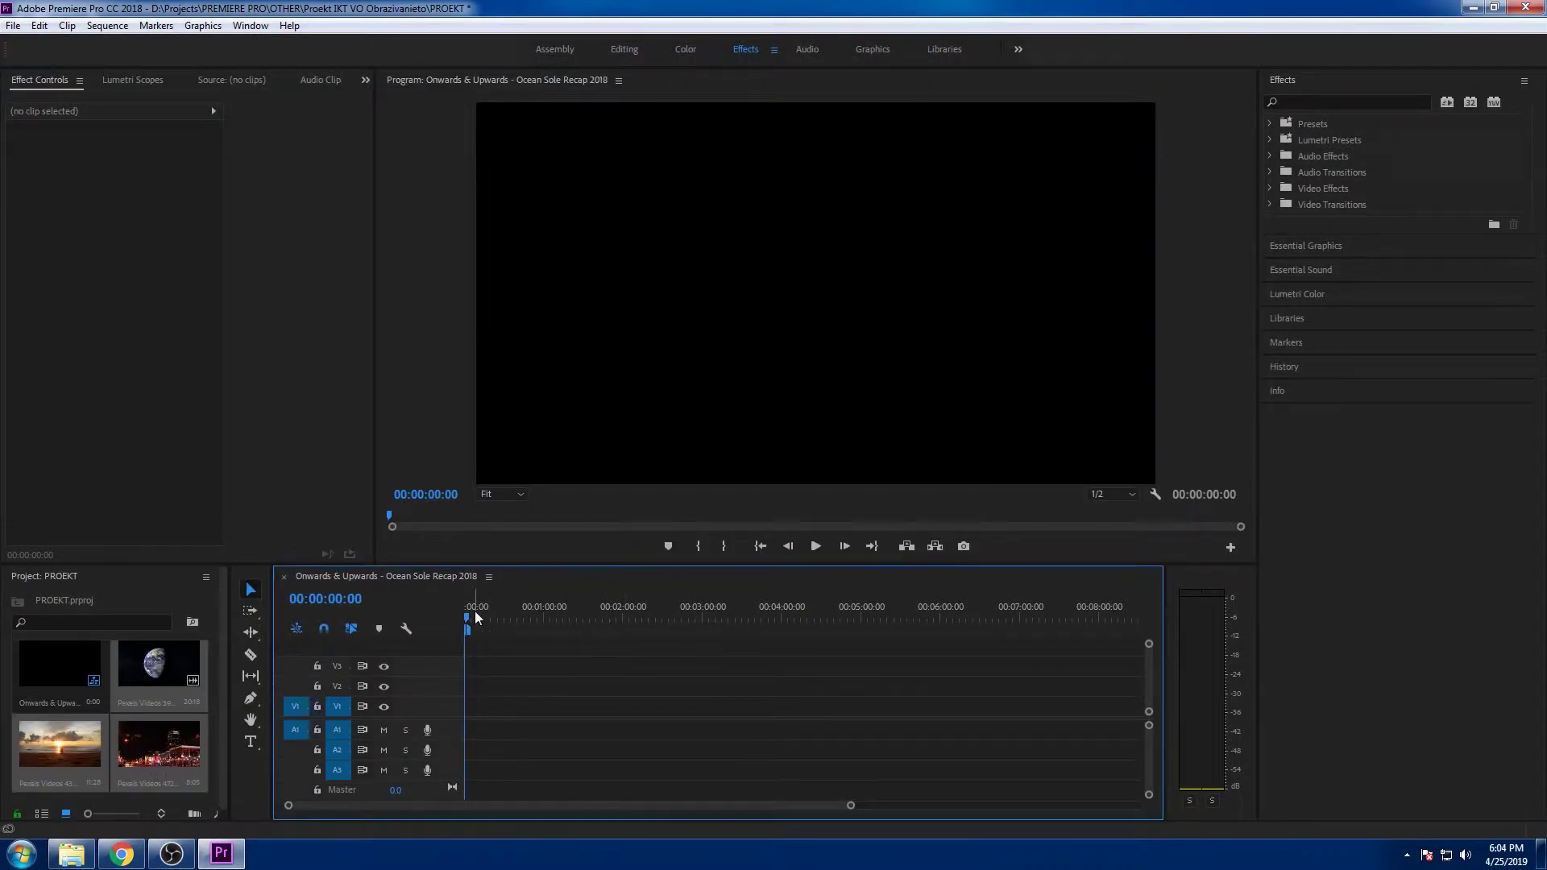
left_click_drag(475, 610, 465, 634)
Drag the three imported Pexels clips from the Project panel onto V1 at the sequence start.
left_click(148, 669)
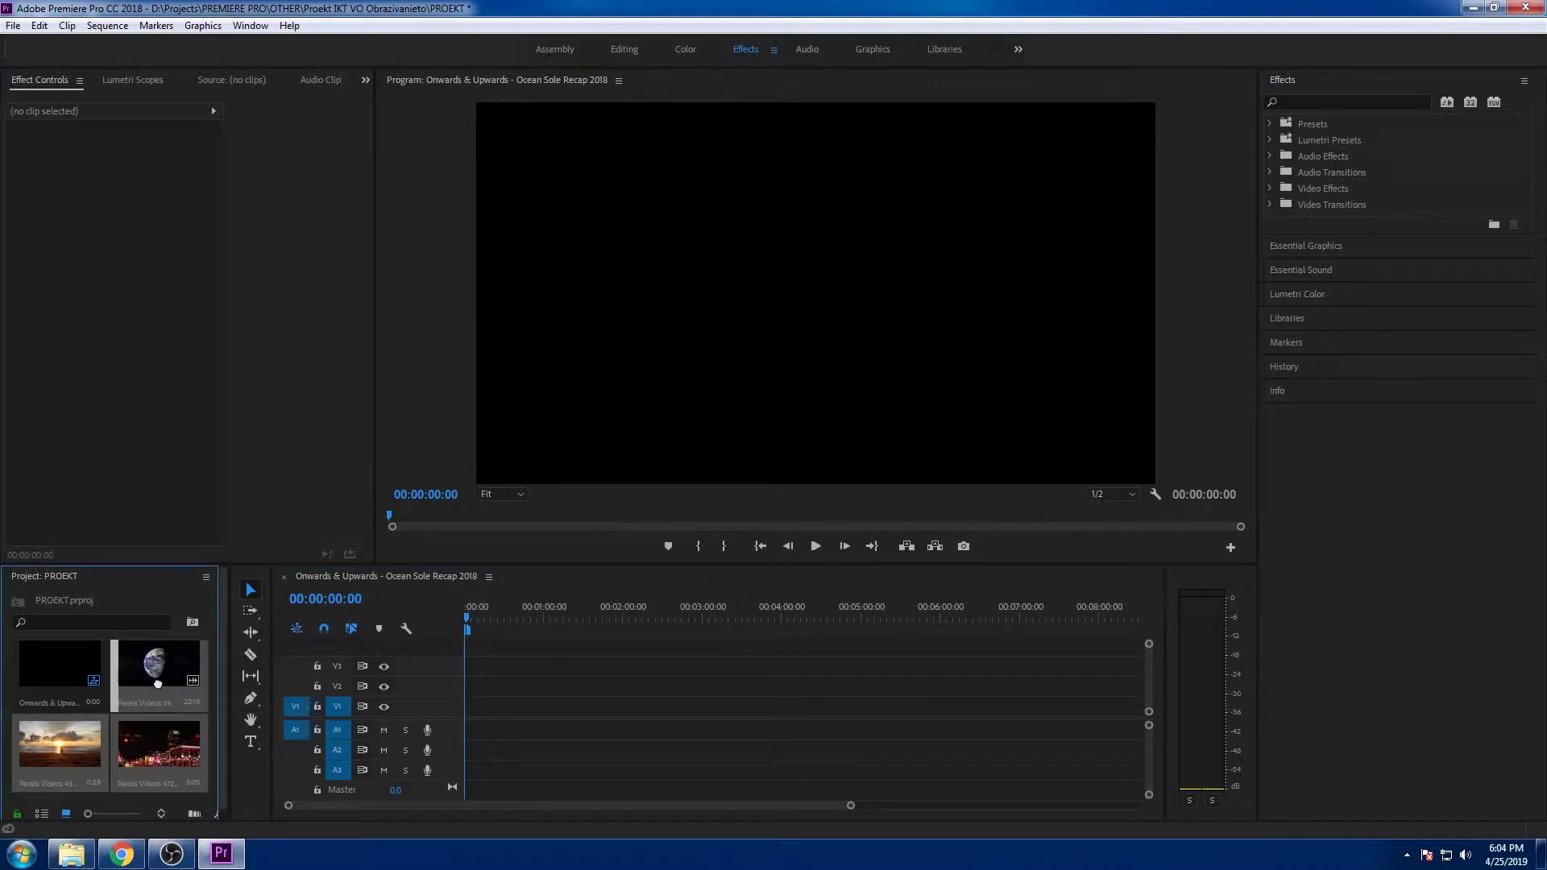
left_click_drag(157, 684, 472, 703)
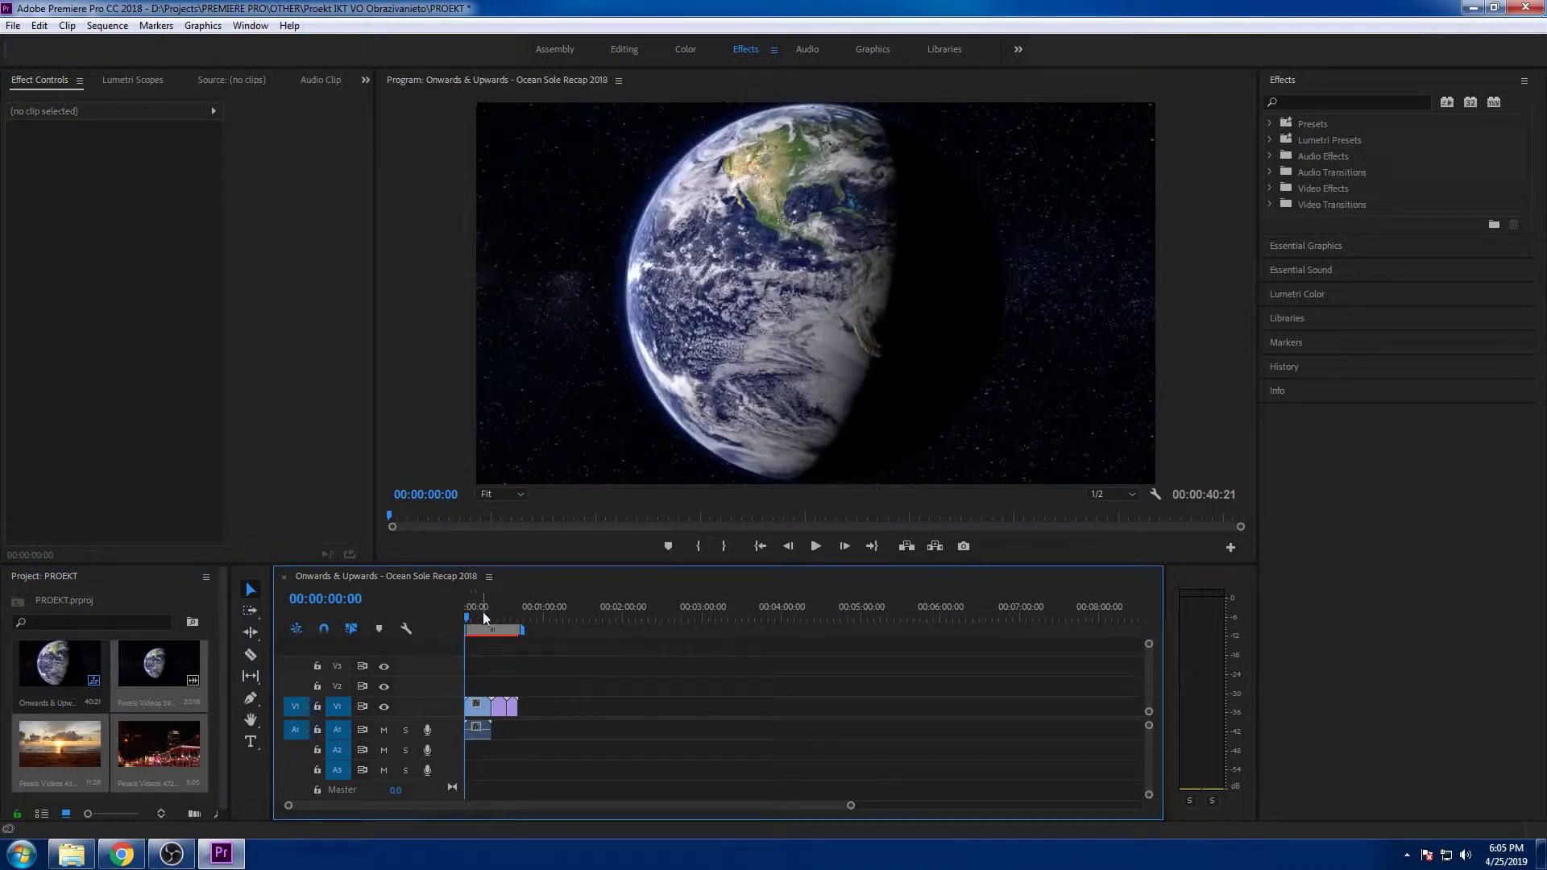
left_click_drag(466, 619, 500, 632)
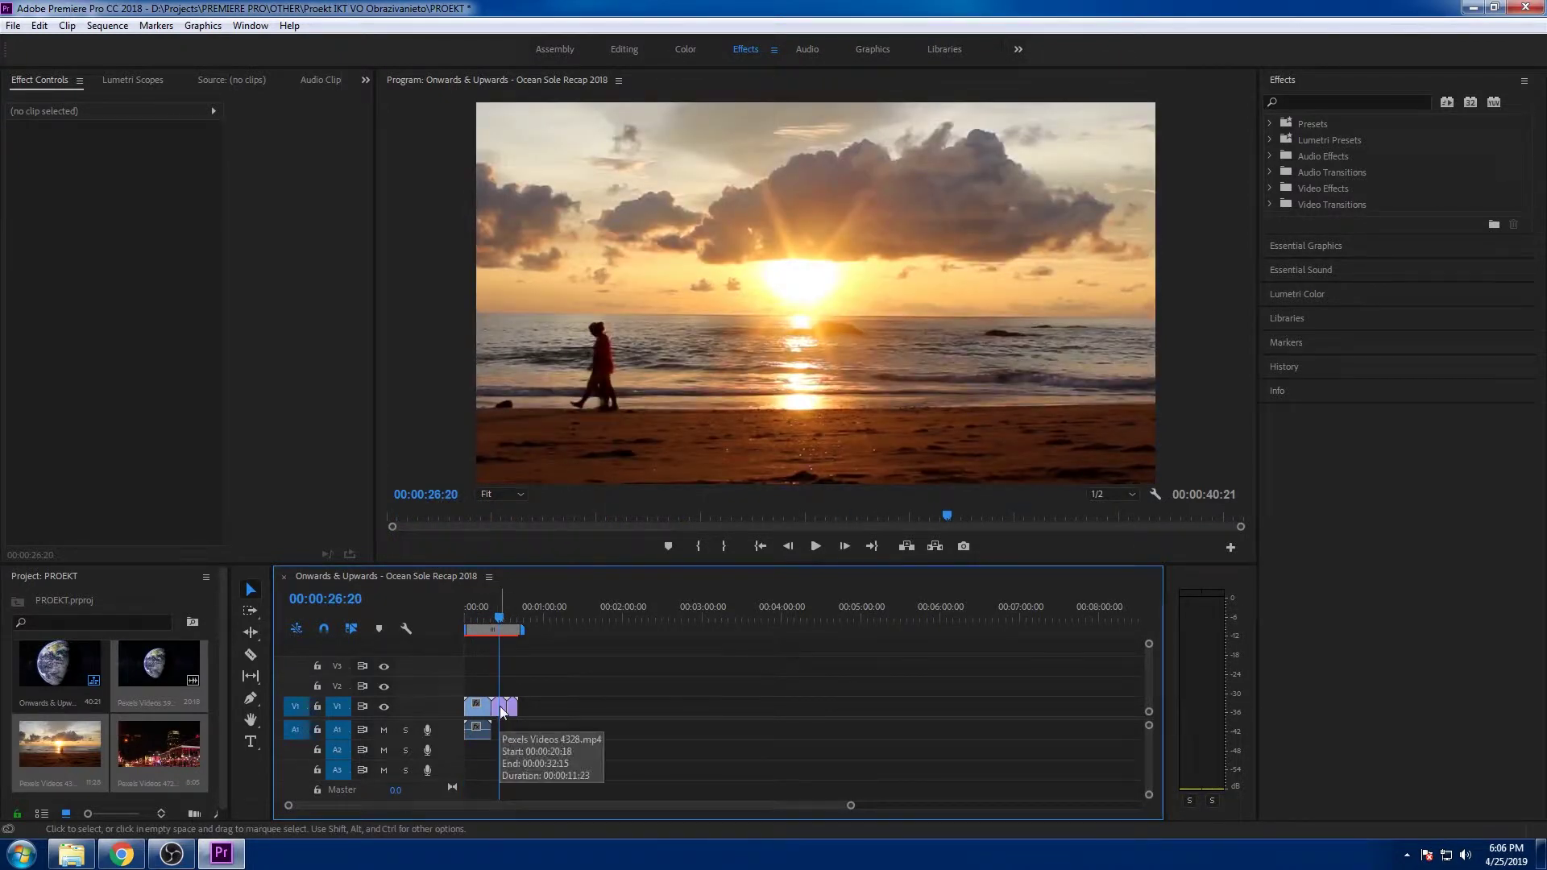
Move the Earth clip (Pexels Videos 3931) after the beach clip and fit the timeline view.
mouse_move(501, 711)
left_mouse_down()
mouse_move(568, 693)
mouse_move(555, 686)
mouse_move(592, 707)
left_mouse_up()
left_click_drag(487, 717, 530, 700)
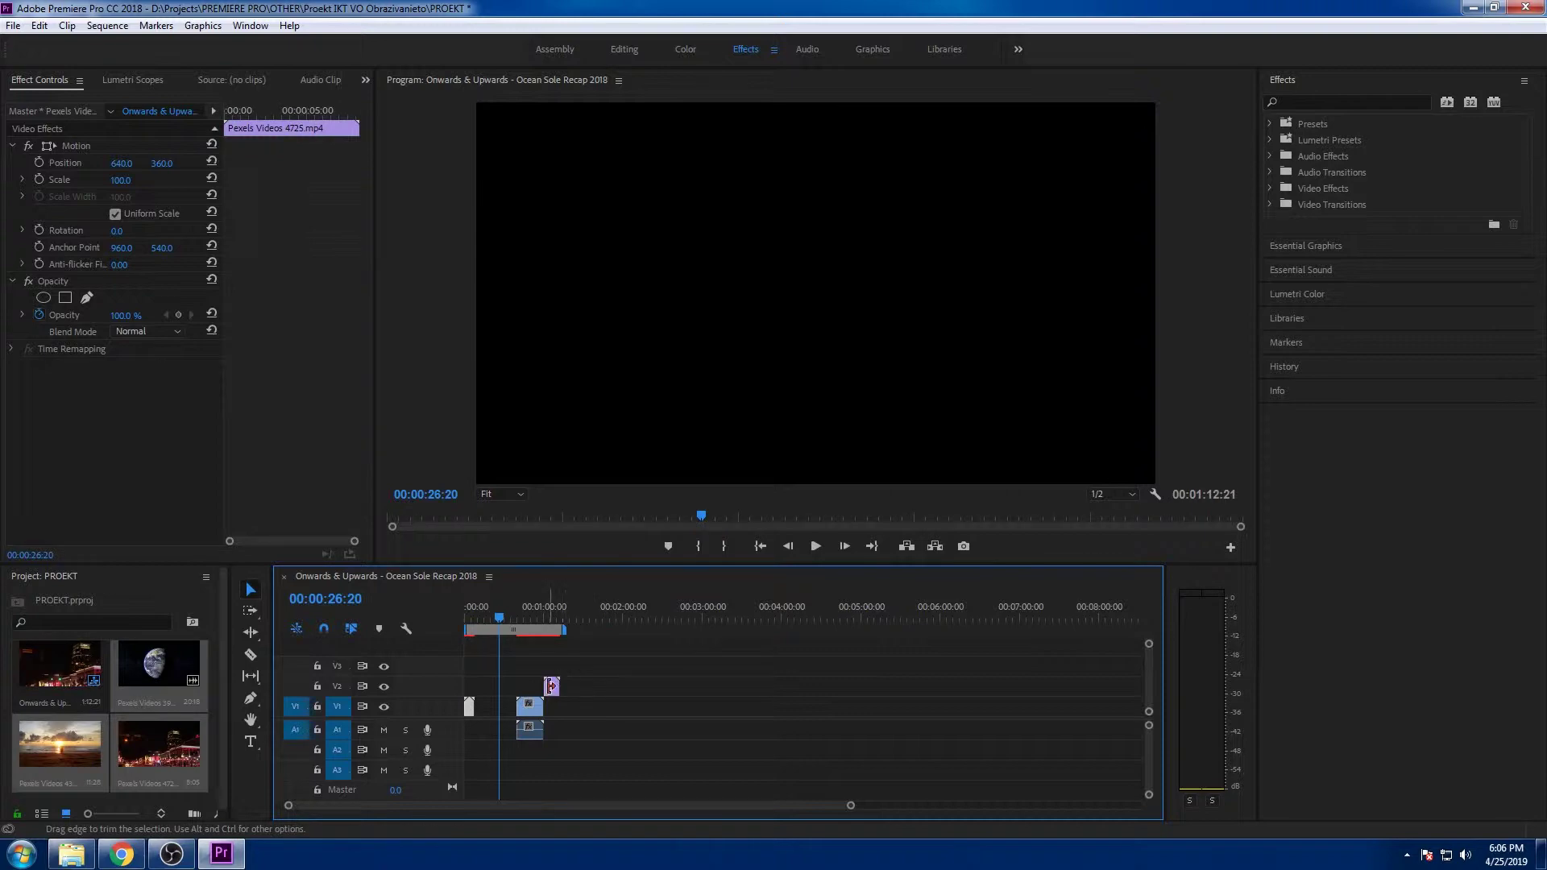
left_click_drag(530, 700, 499, 706)
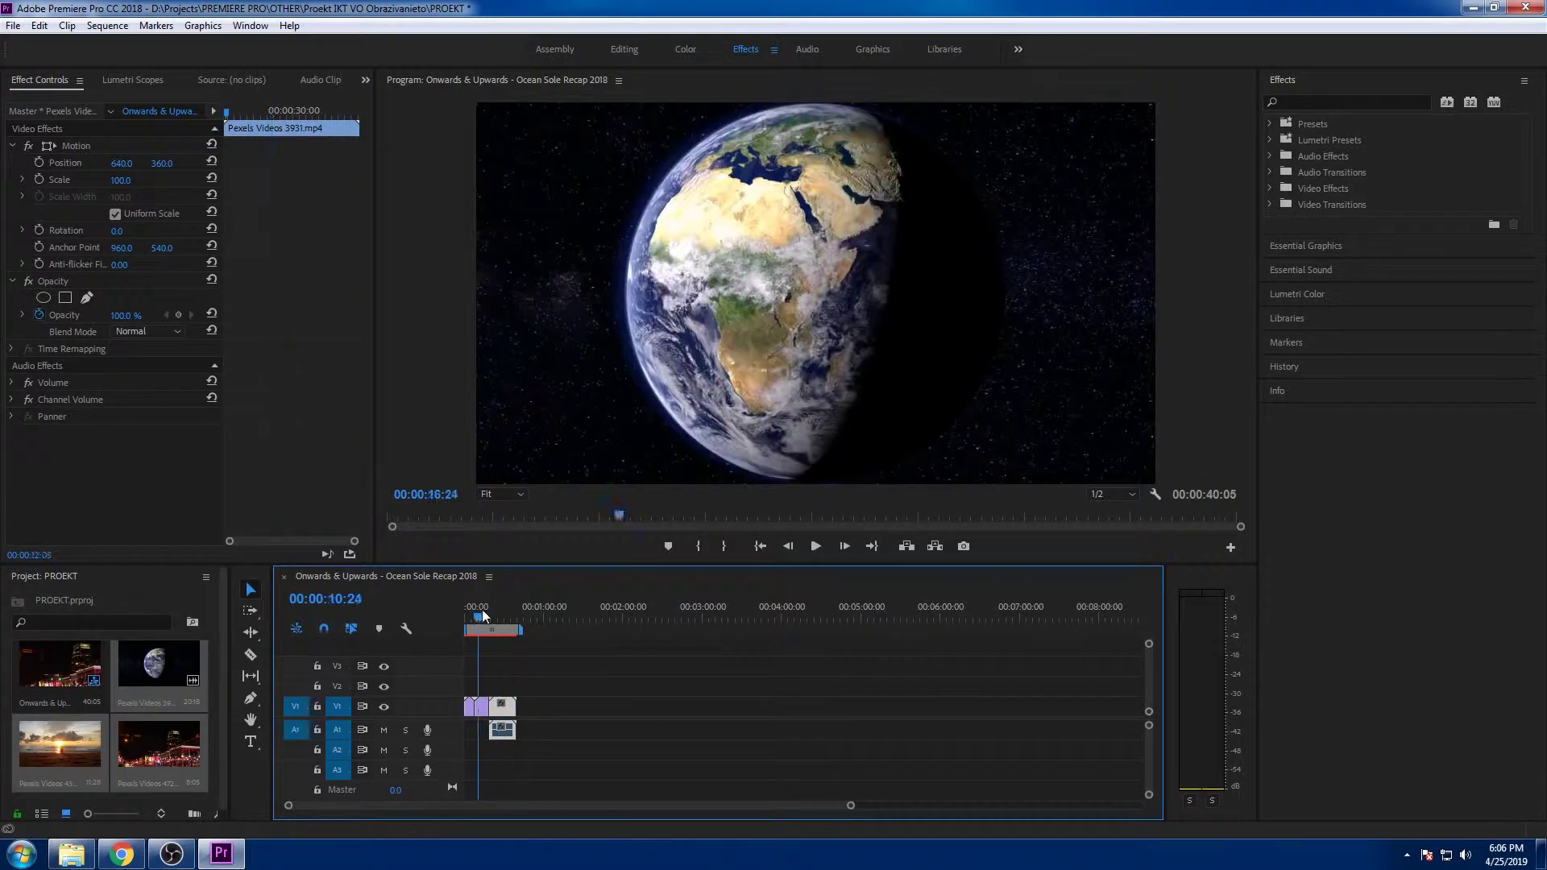
mouse_move(467, 609)
left_mouse_down()
mouse_move(498, 626)
mouse_move(471, 624)
left_mouse_up()
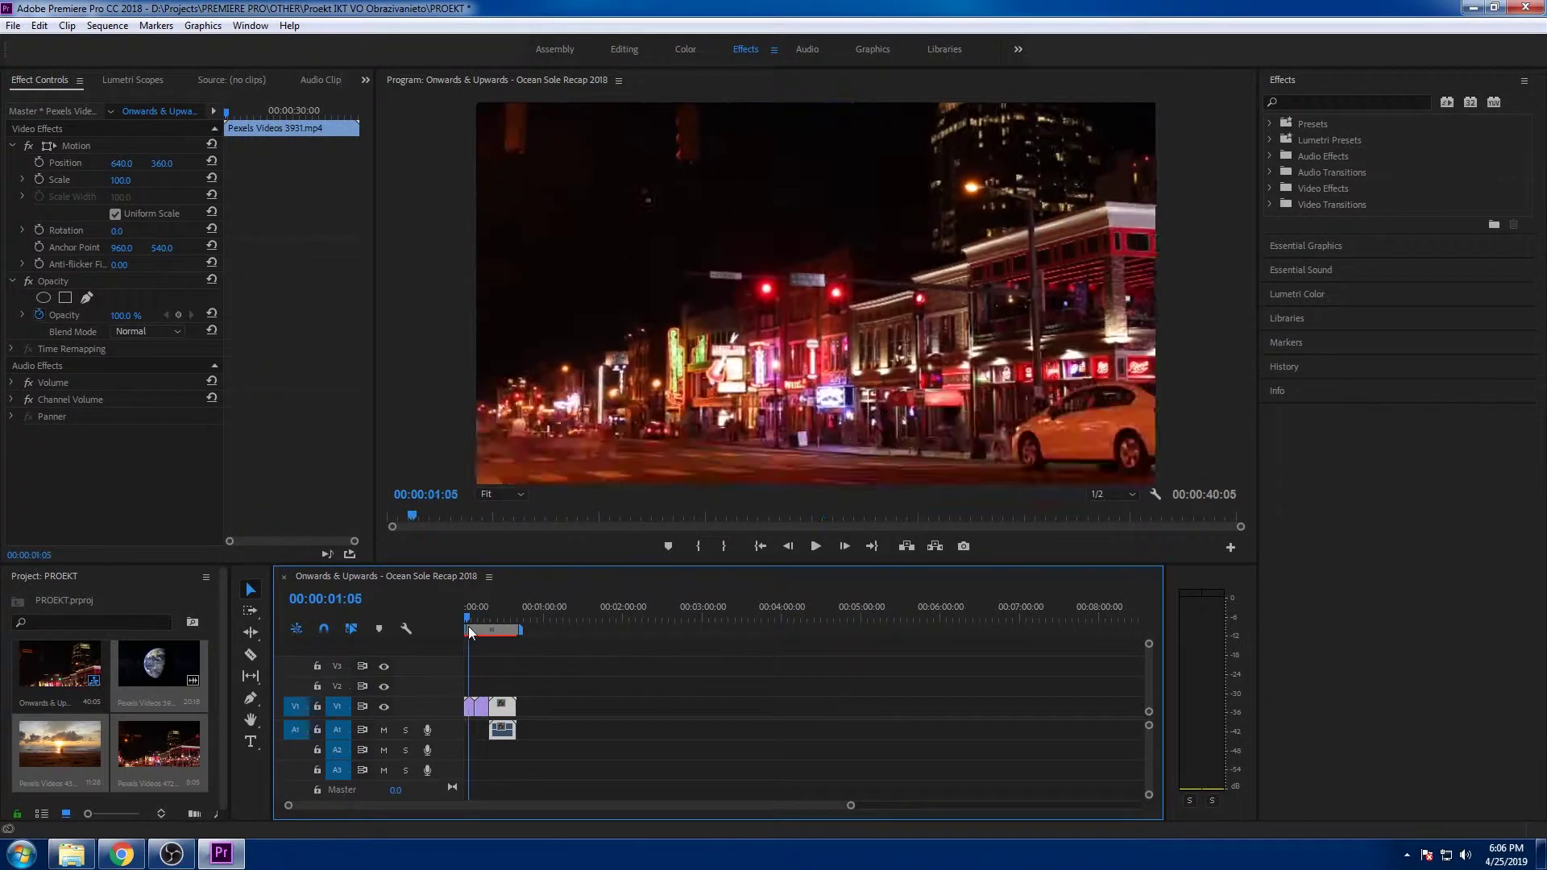
key("=")
key("=")
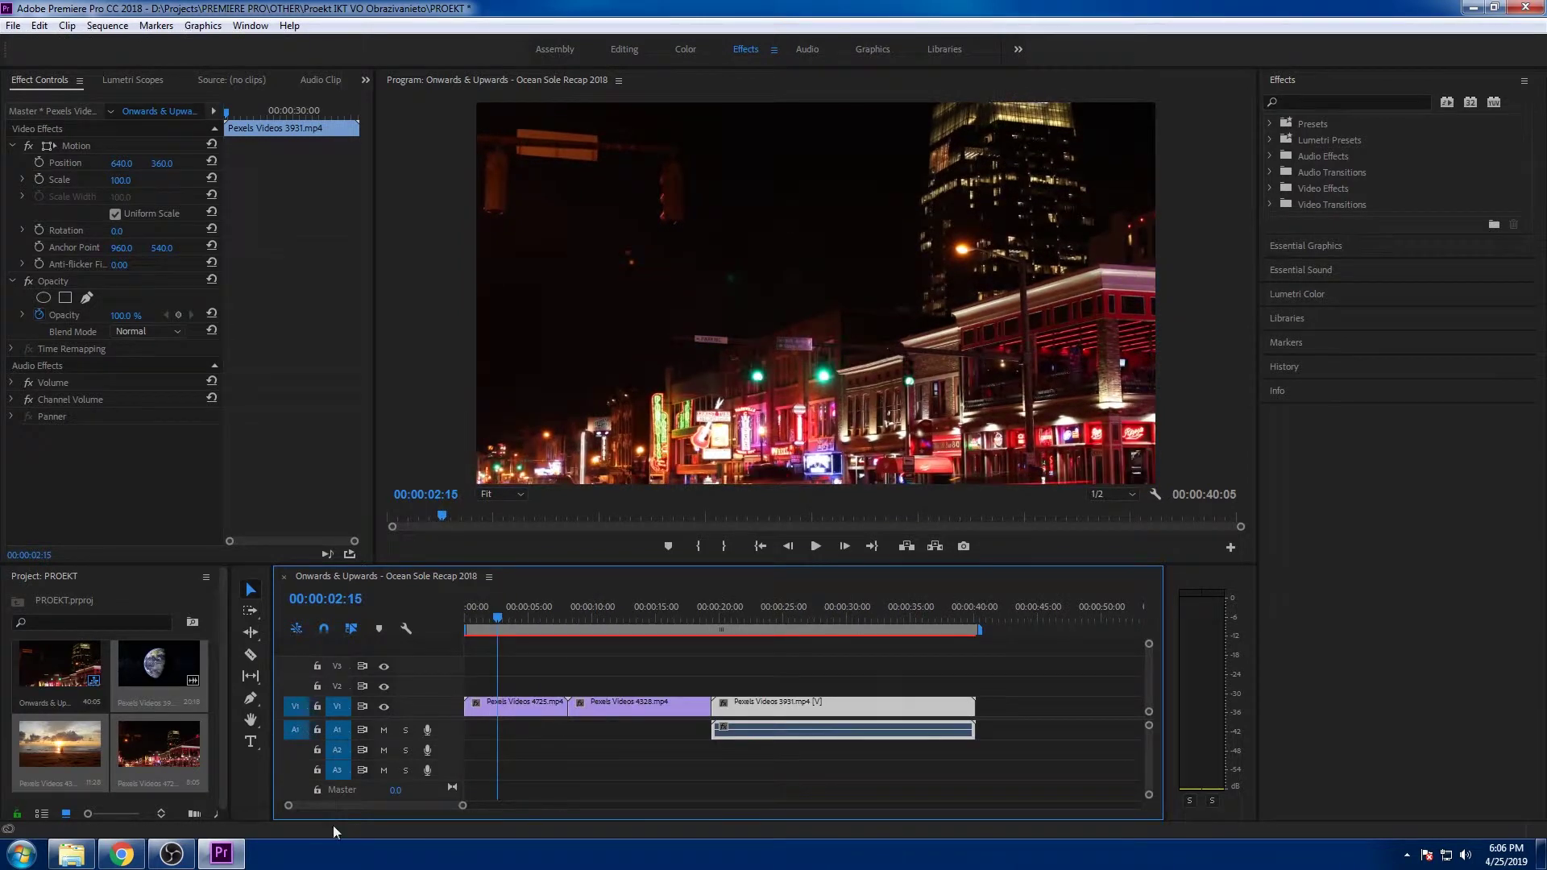
left_click_drag(456, 805, 451, 805)
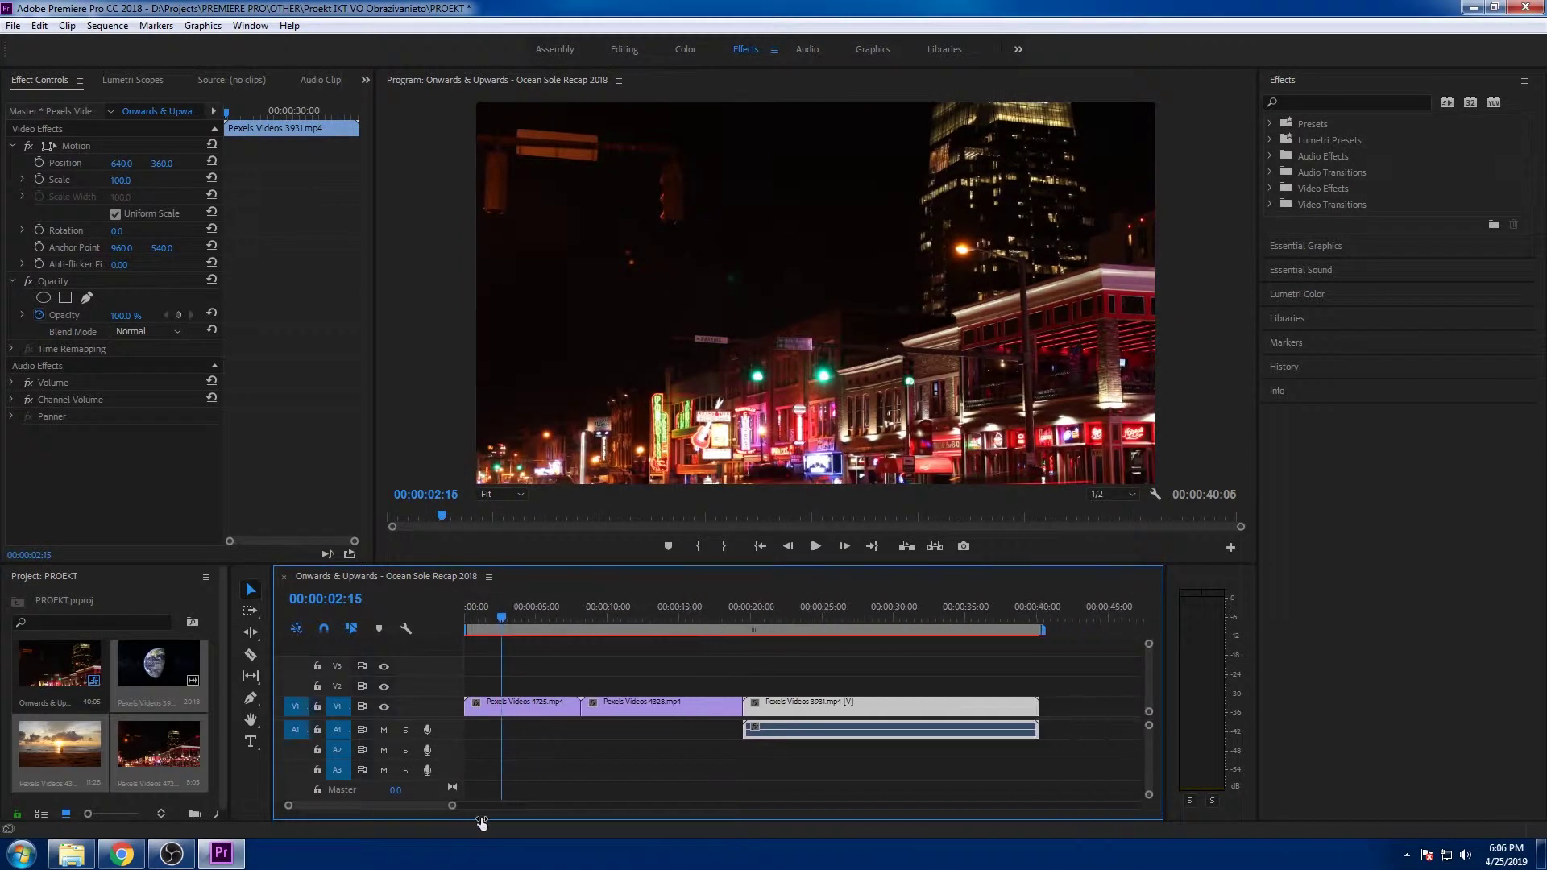
left_click_drag(501, 636, 680, 632)
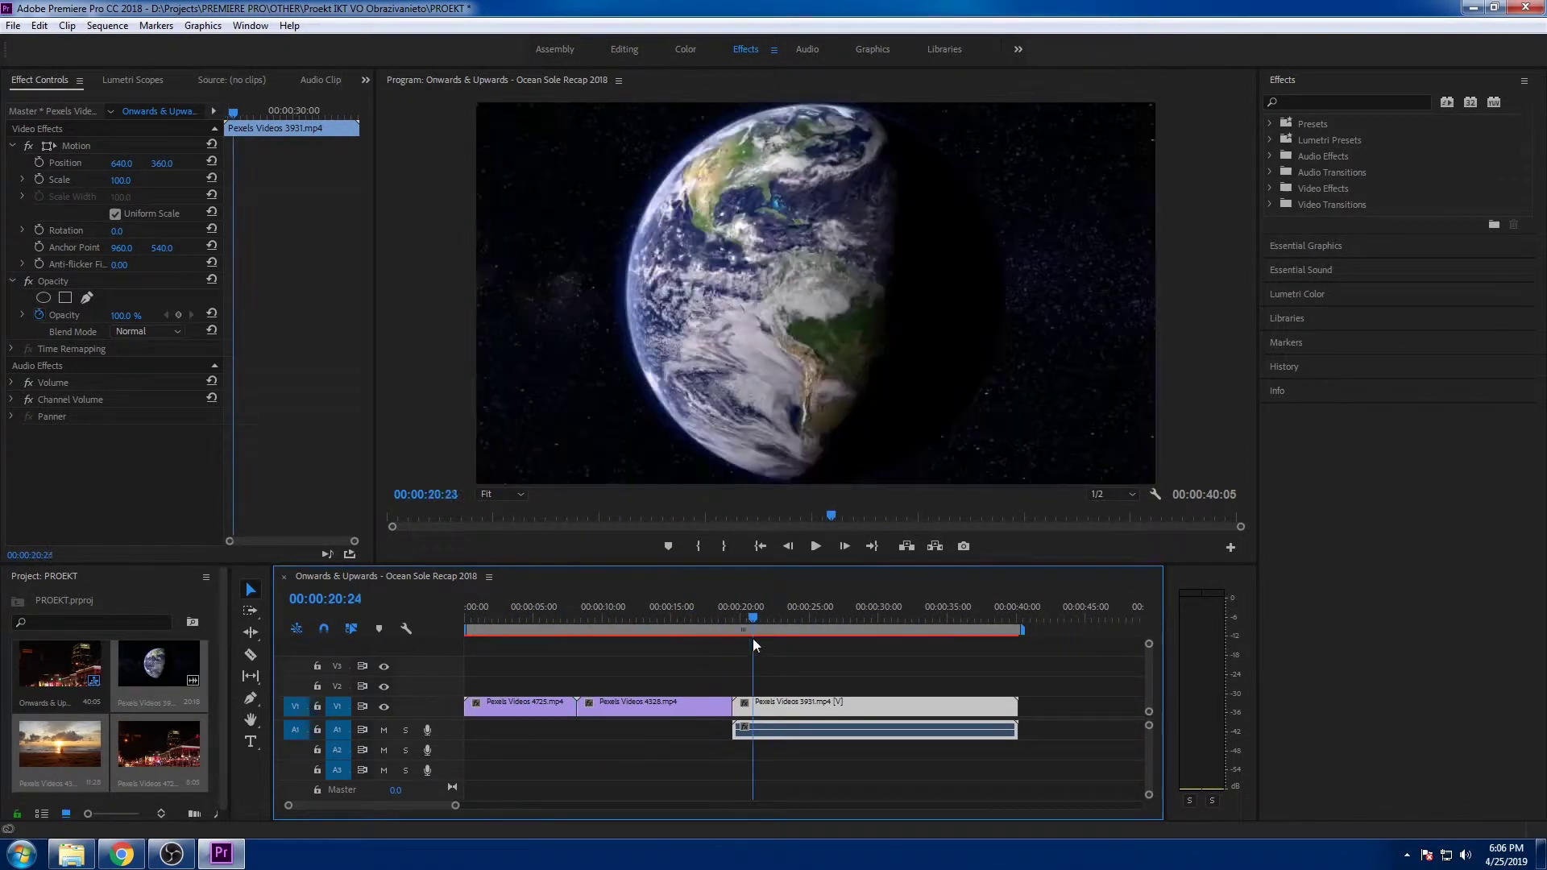
left_click(801, 711, "alt")
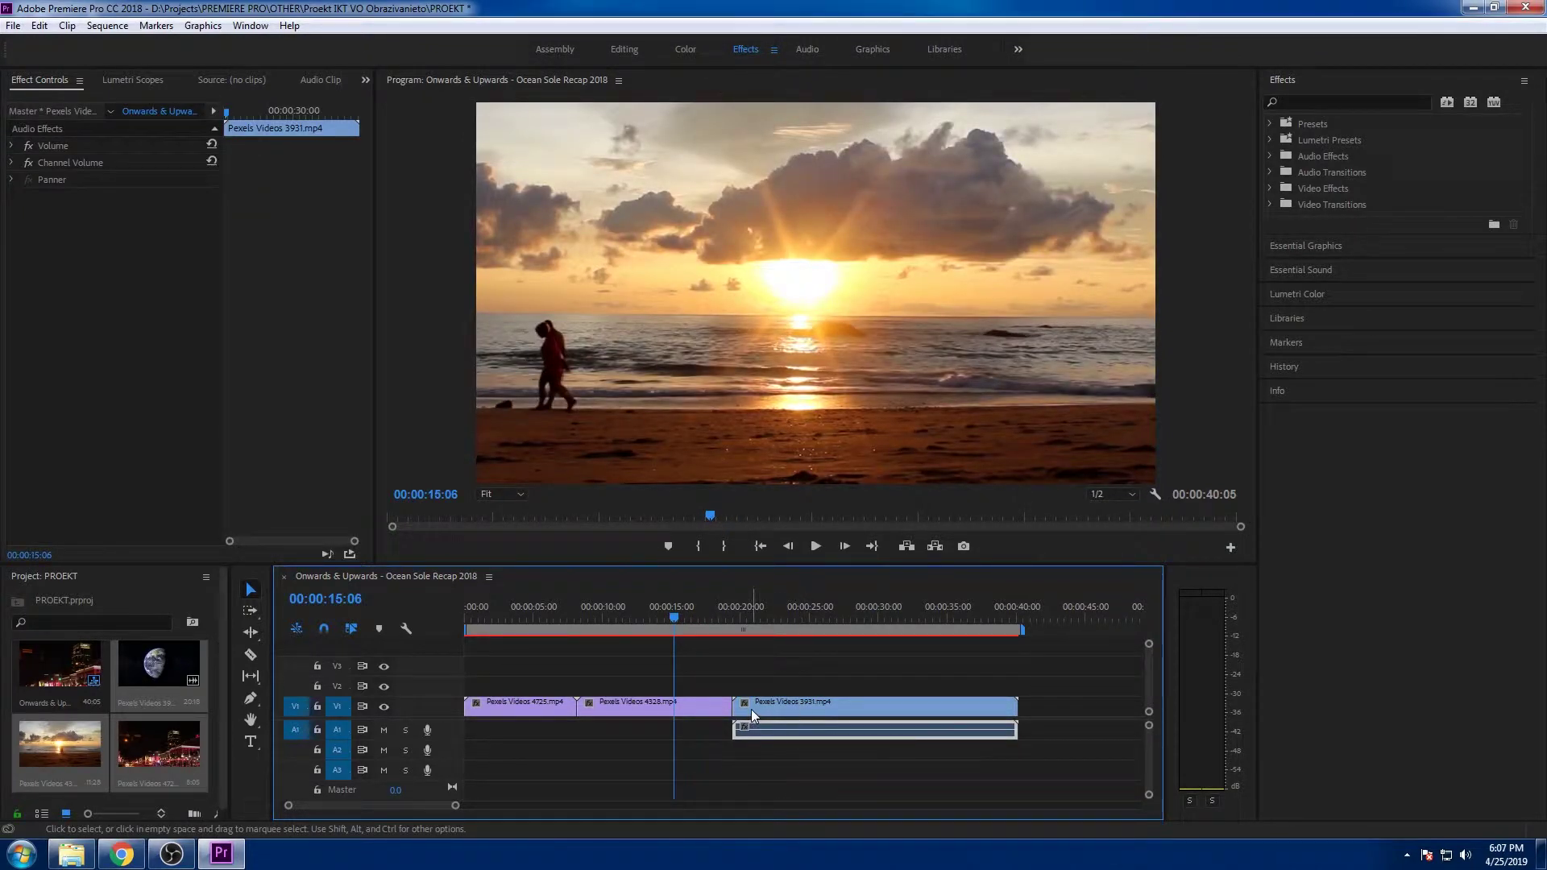
left_click(751, 708)
left_click(791, 729, "alt")
key("Delete")
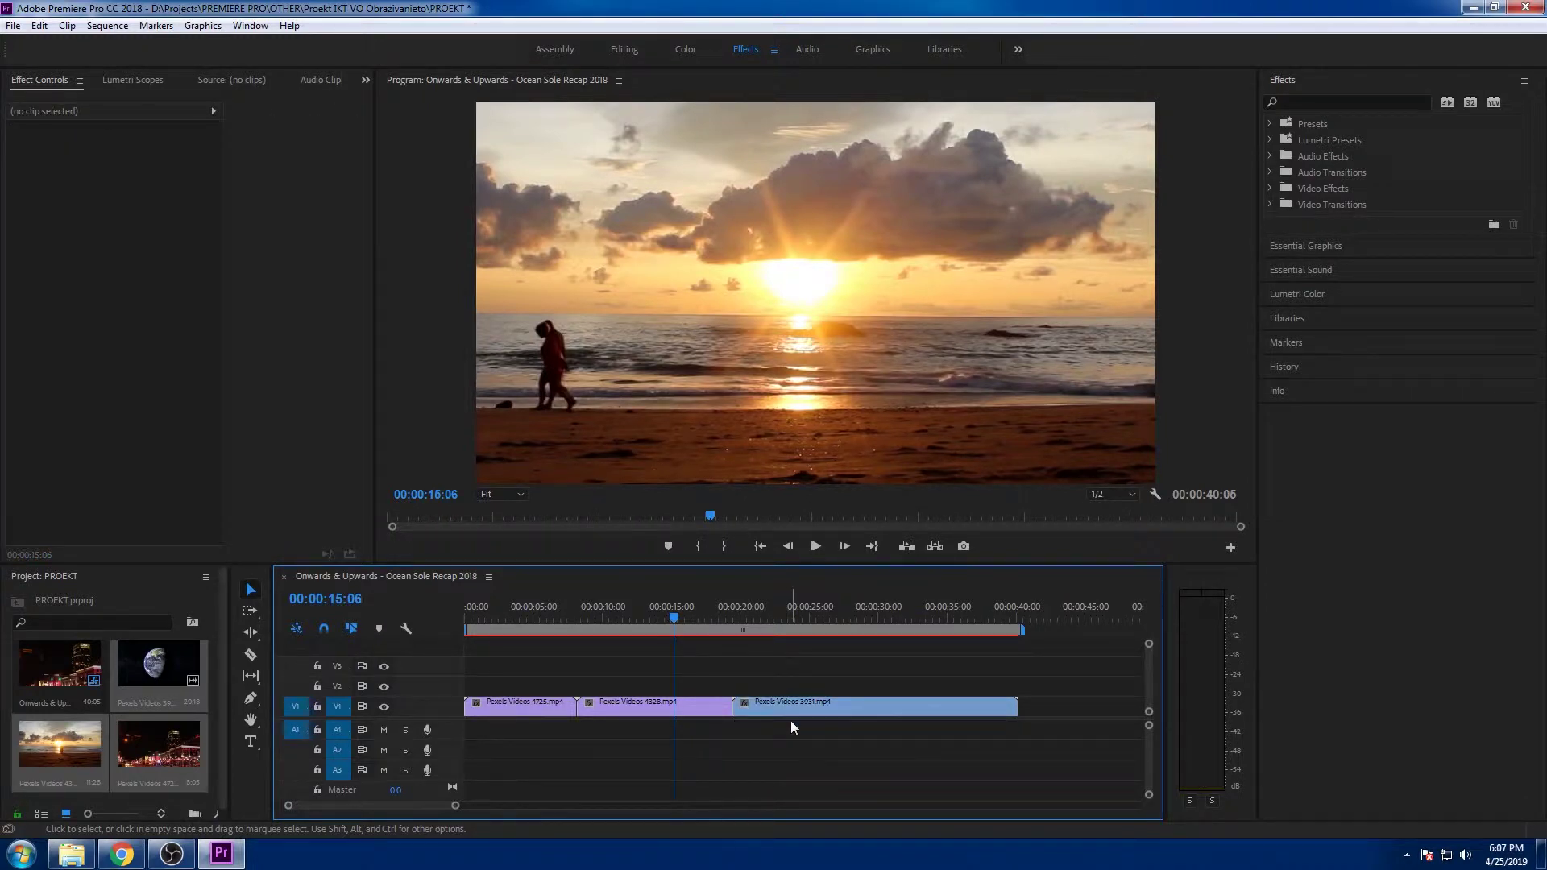
key("ctrl+z")
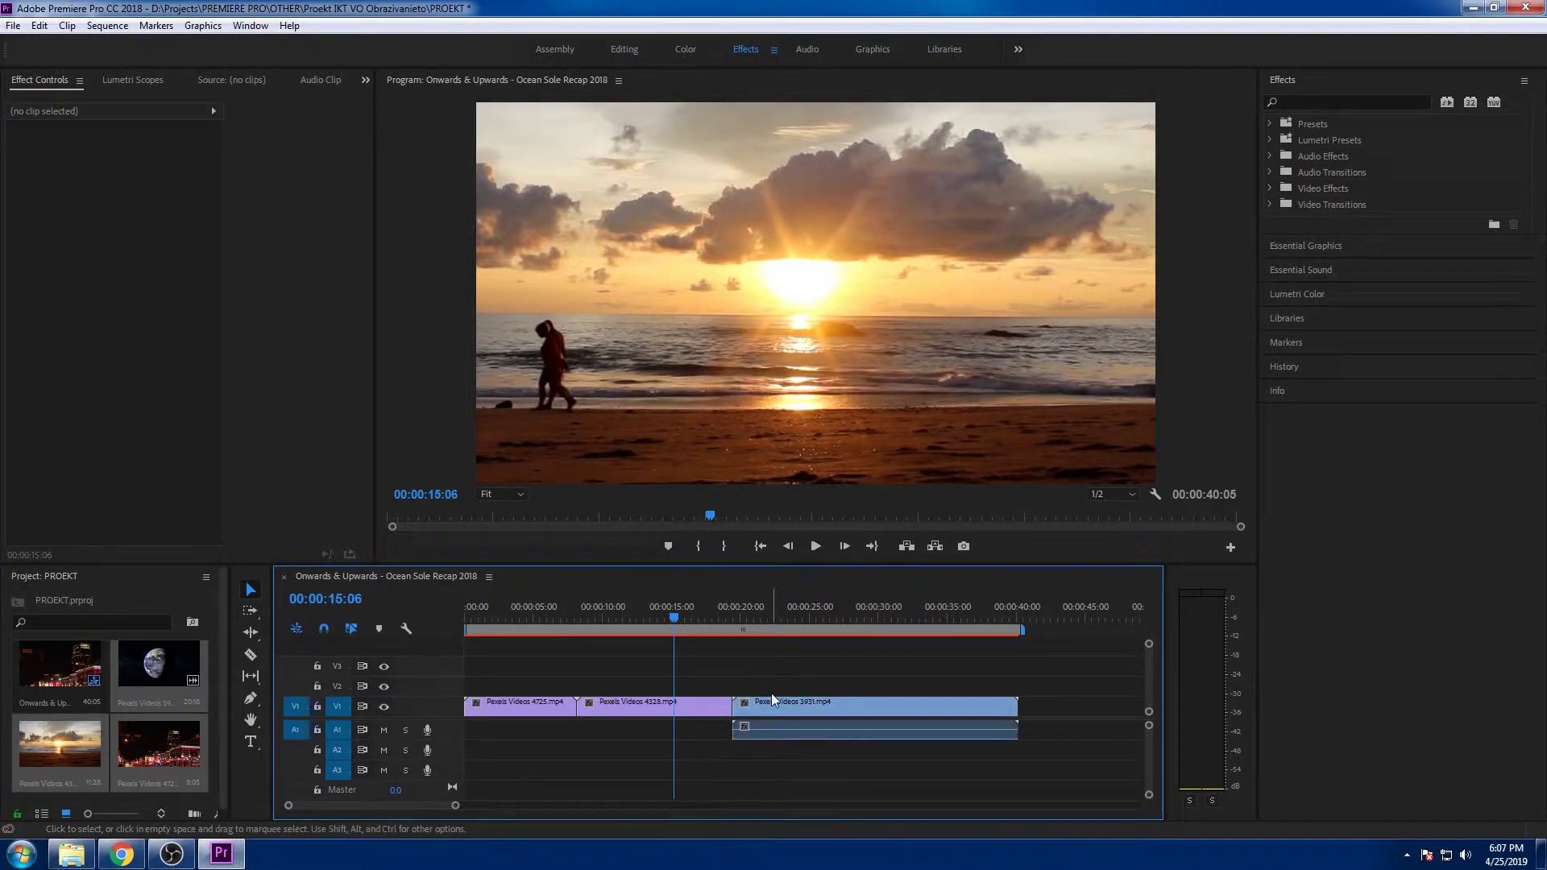
mouse_move(674, 616)
left_mouse_down()
mouse_move(729, 629)
mouse_move(496, 633)
left_mouse_up()
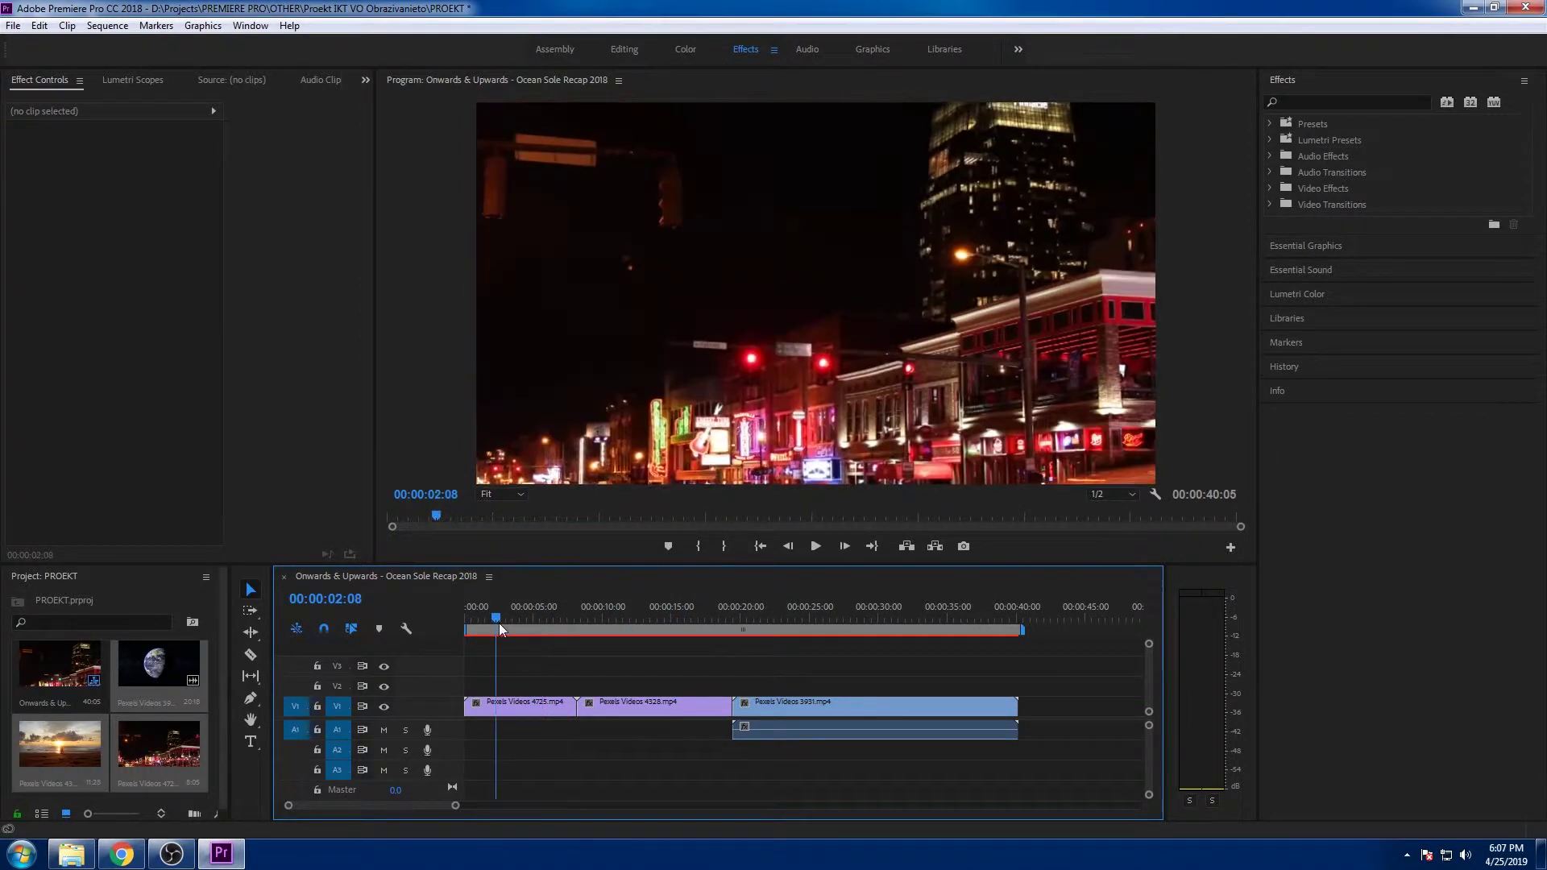
Split the city clip at 00:00:02:08, try deleting the opening piece, then undo.
left_click(510, 709)
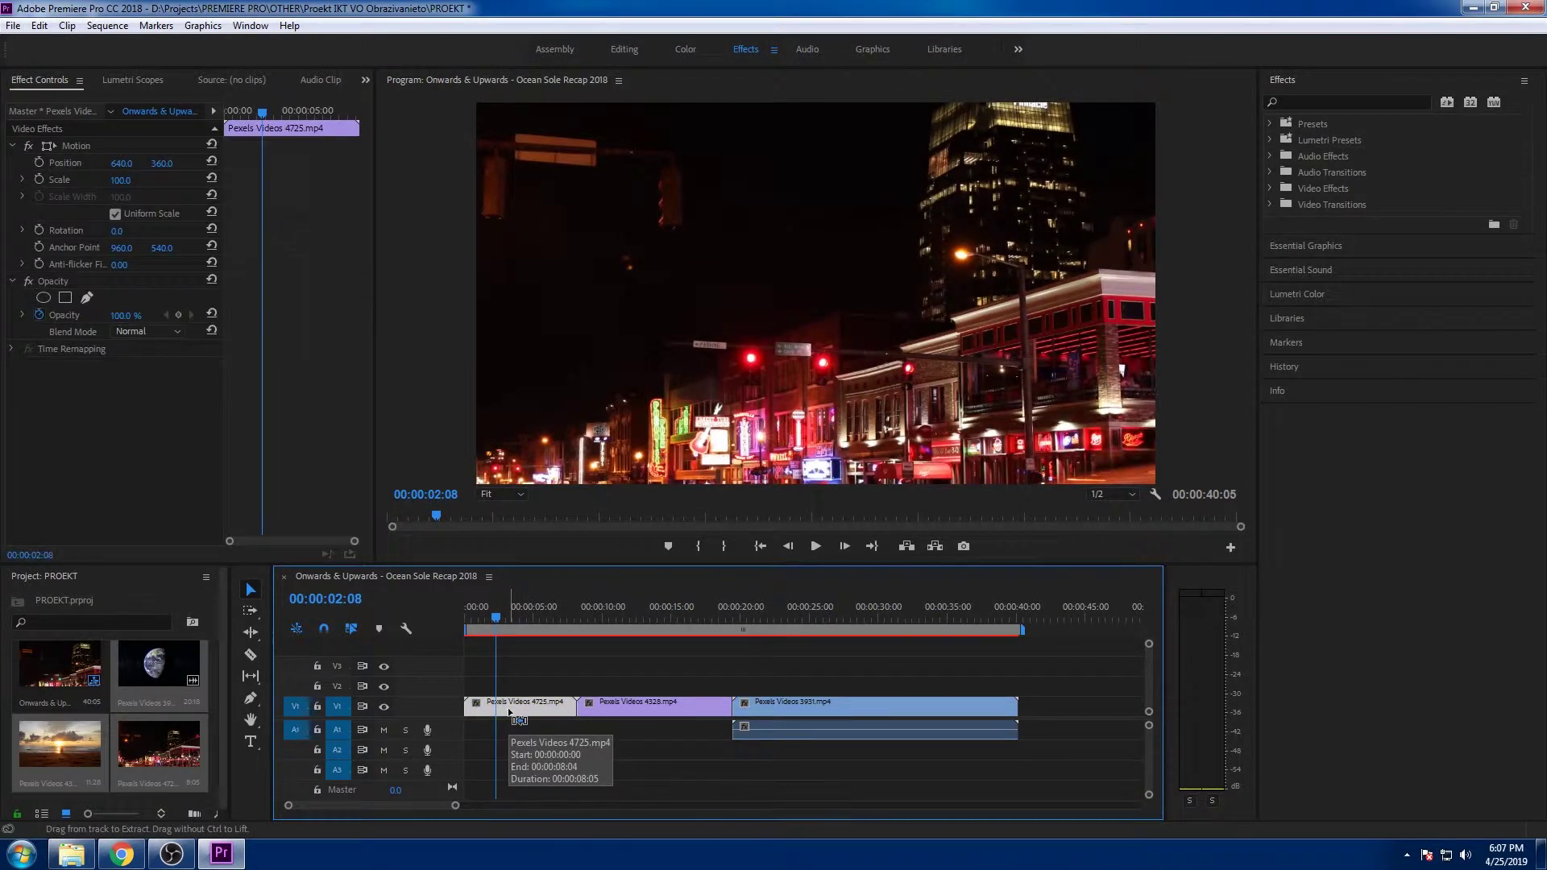
key("ctrl+k")
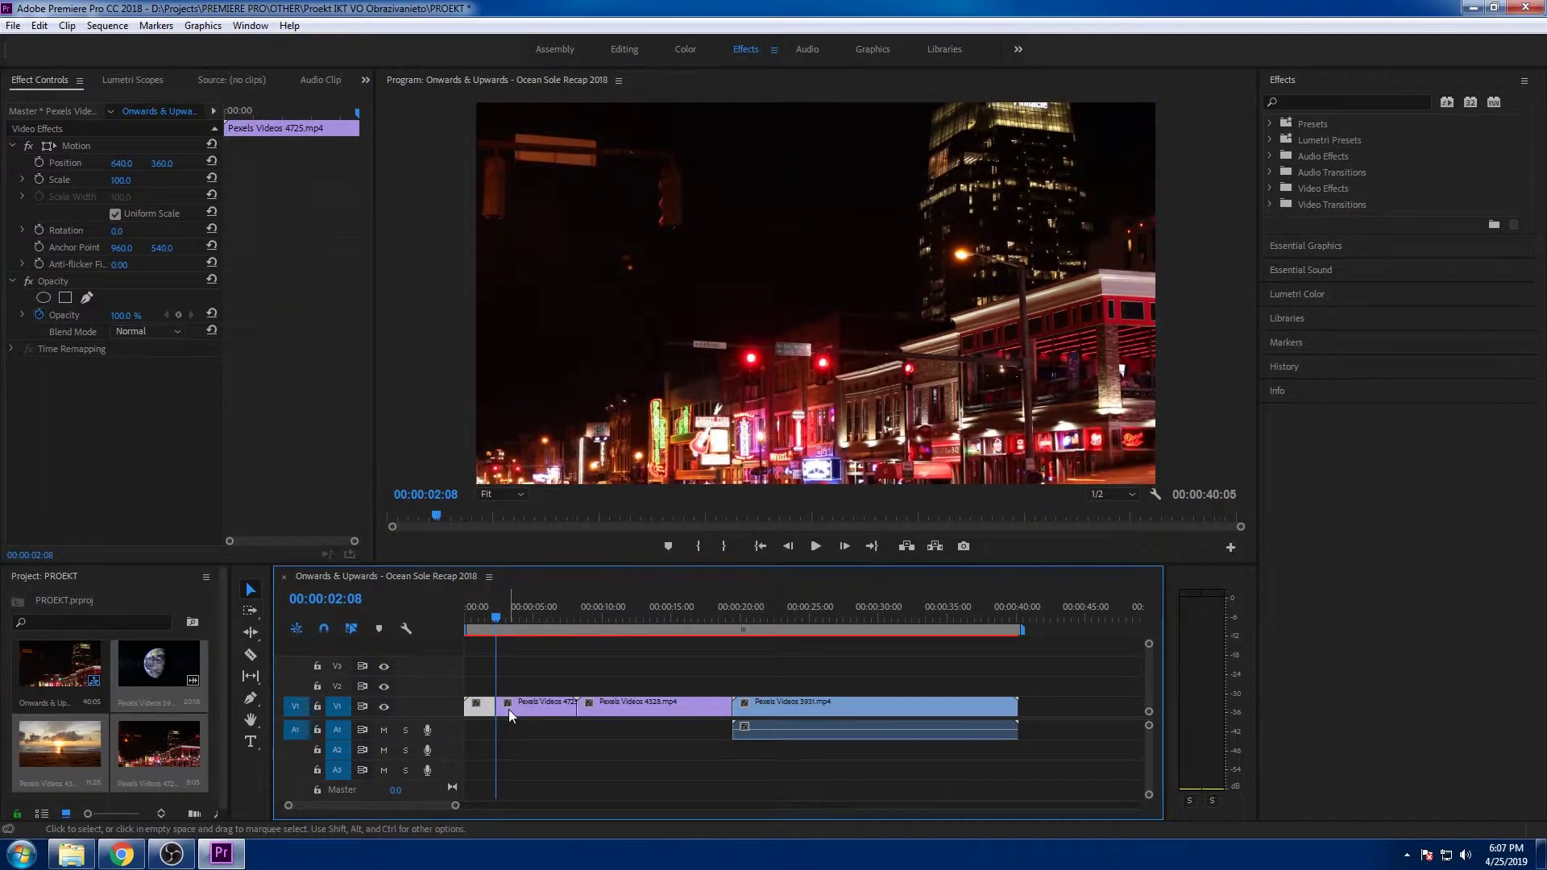
key("space")
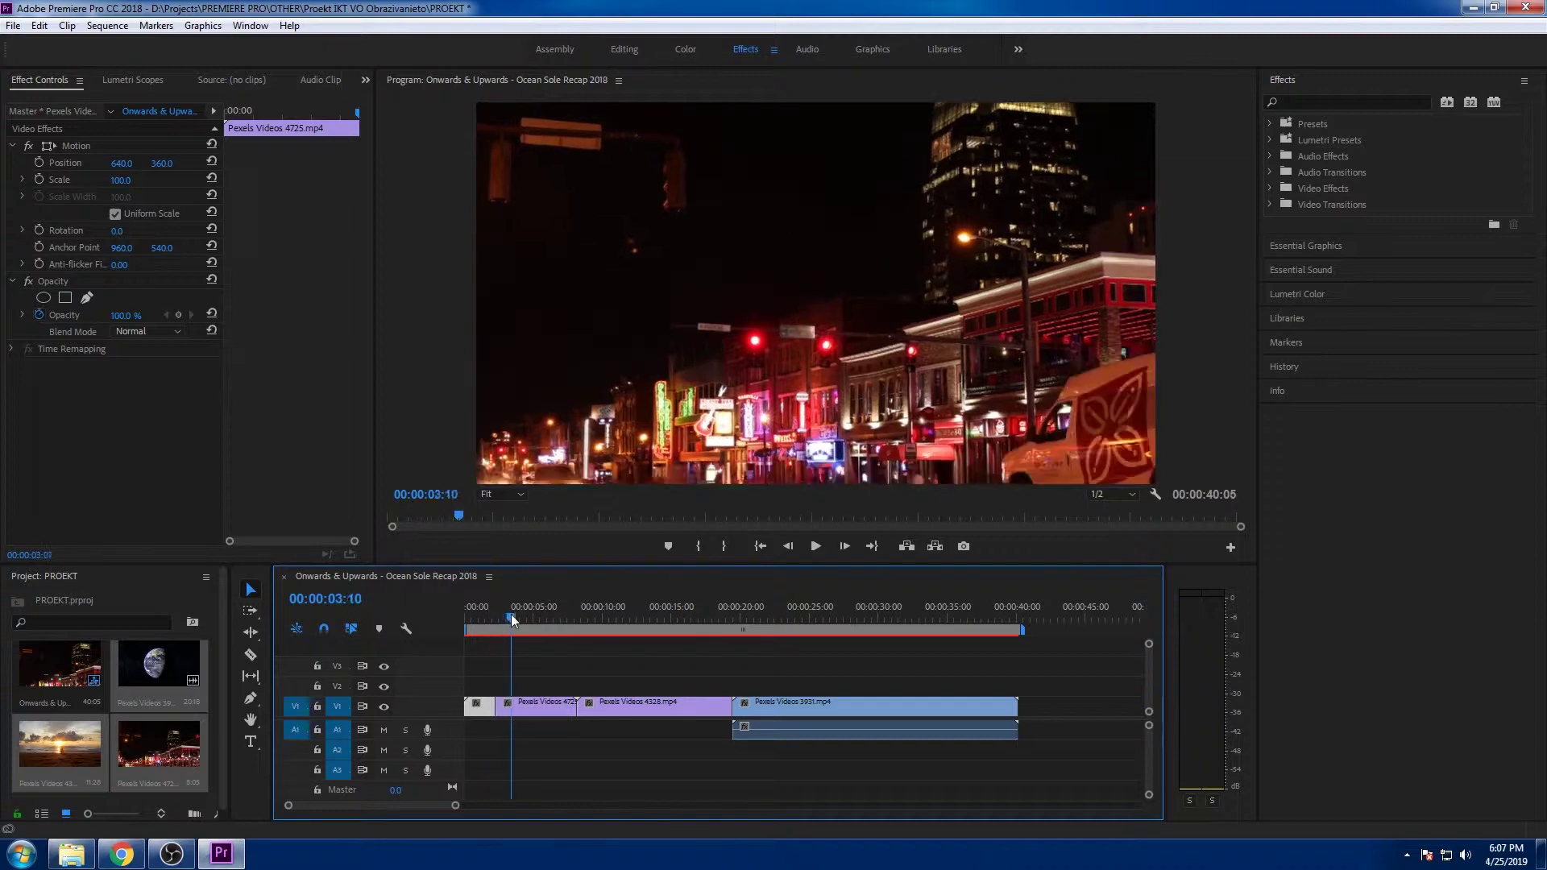
left_click(513, 708)
left_click(488, 707)
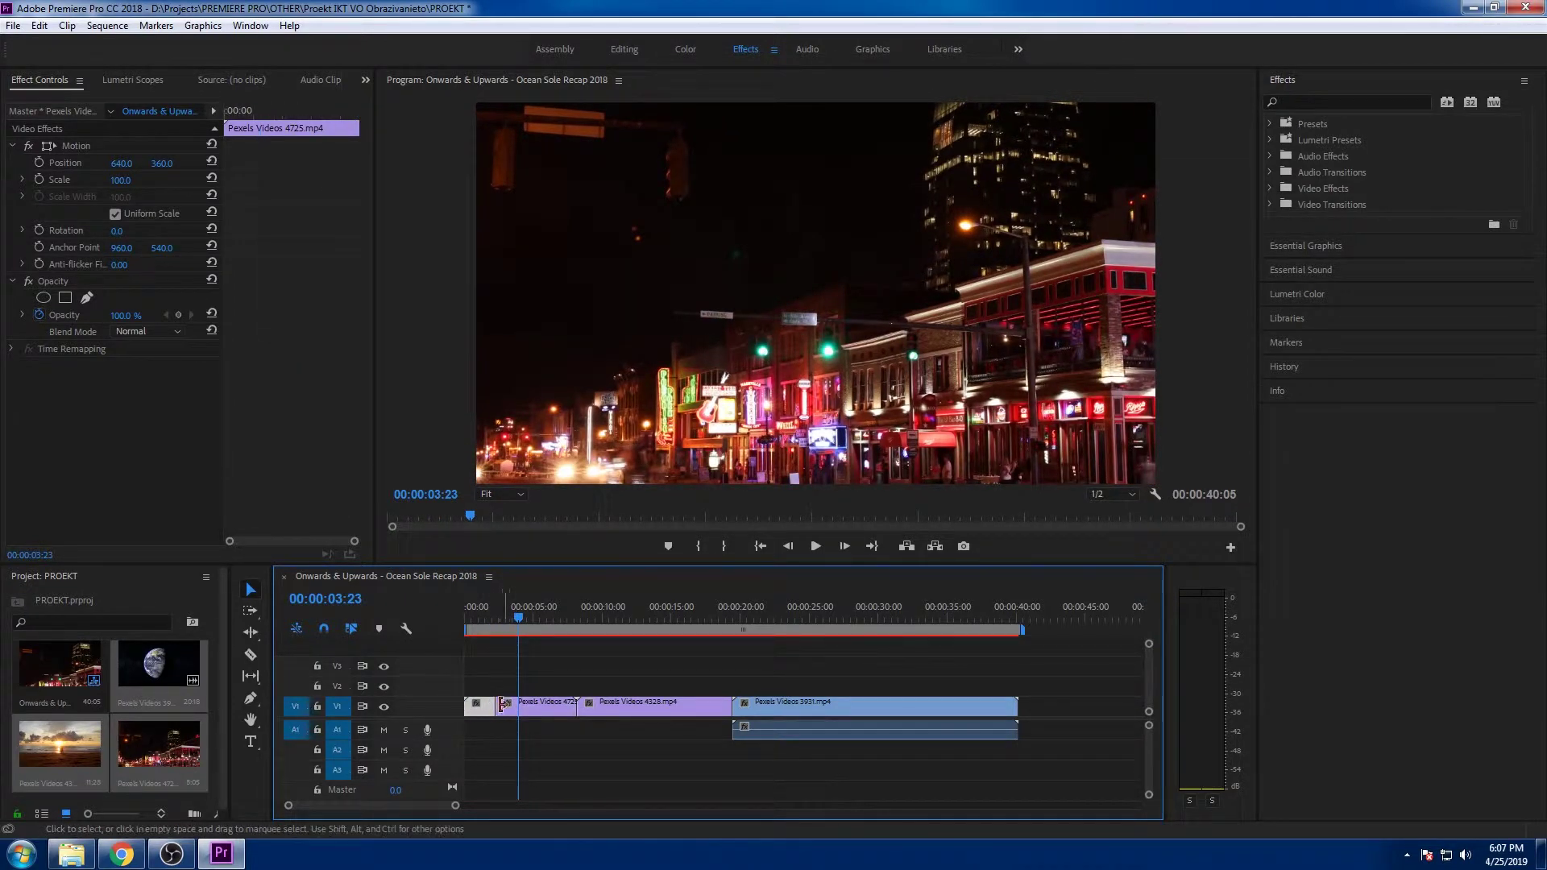
key("Delete")
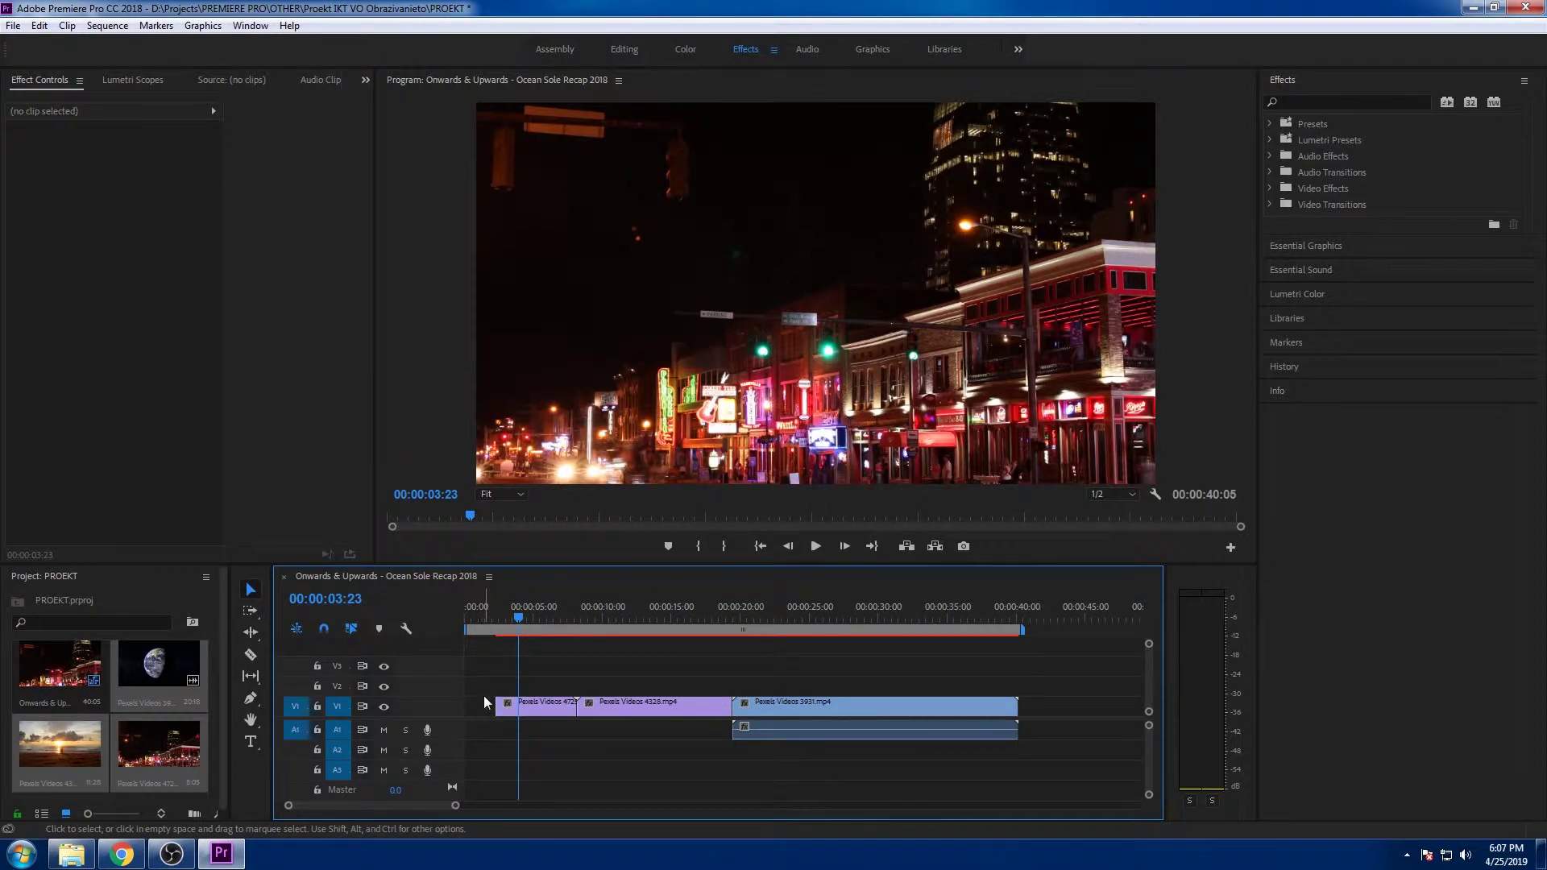
key("ctrl+z")
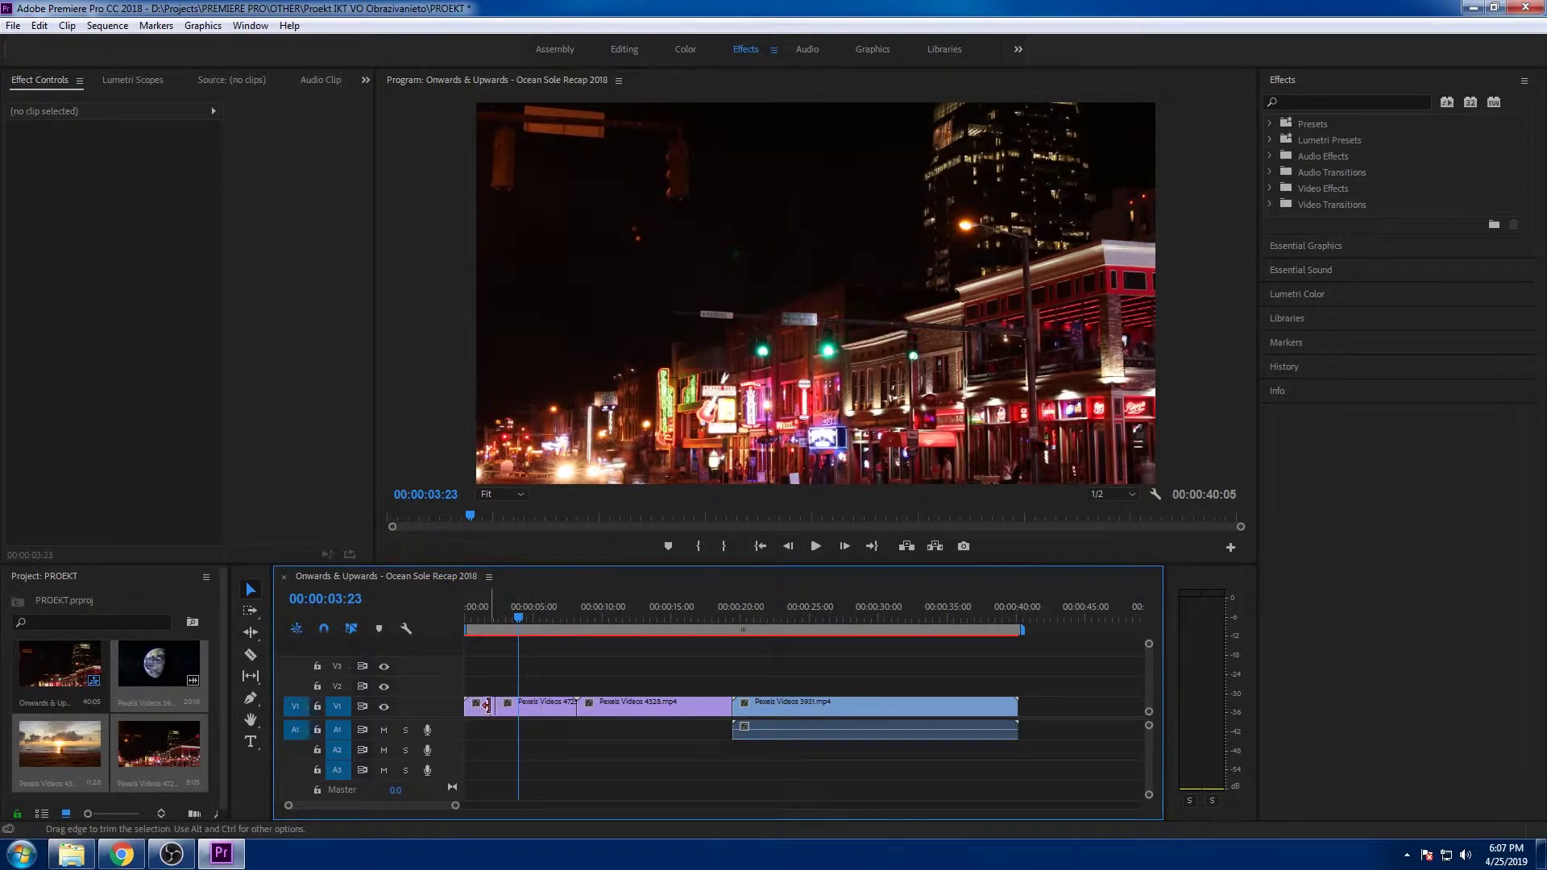
Ripple delete the short opening clip and play the sequence from the start.
left_click(482, 704)
key("shift+Delete")
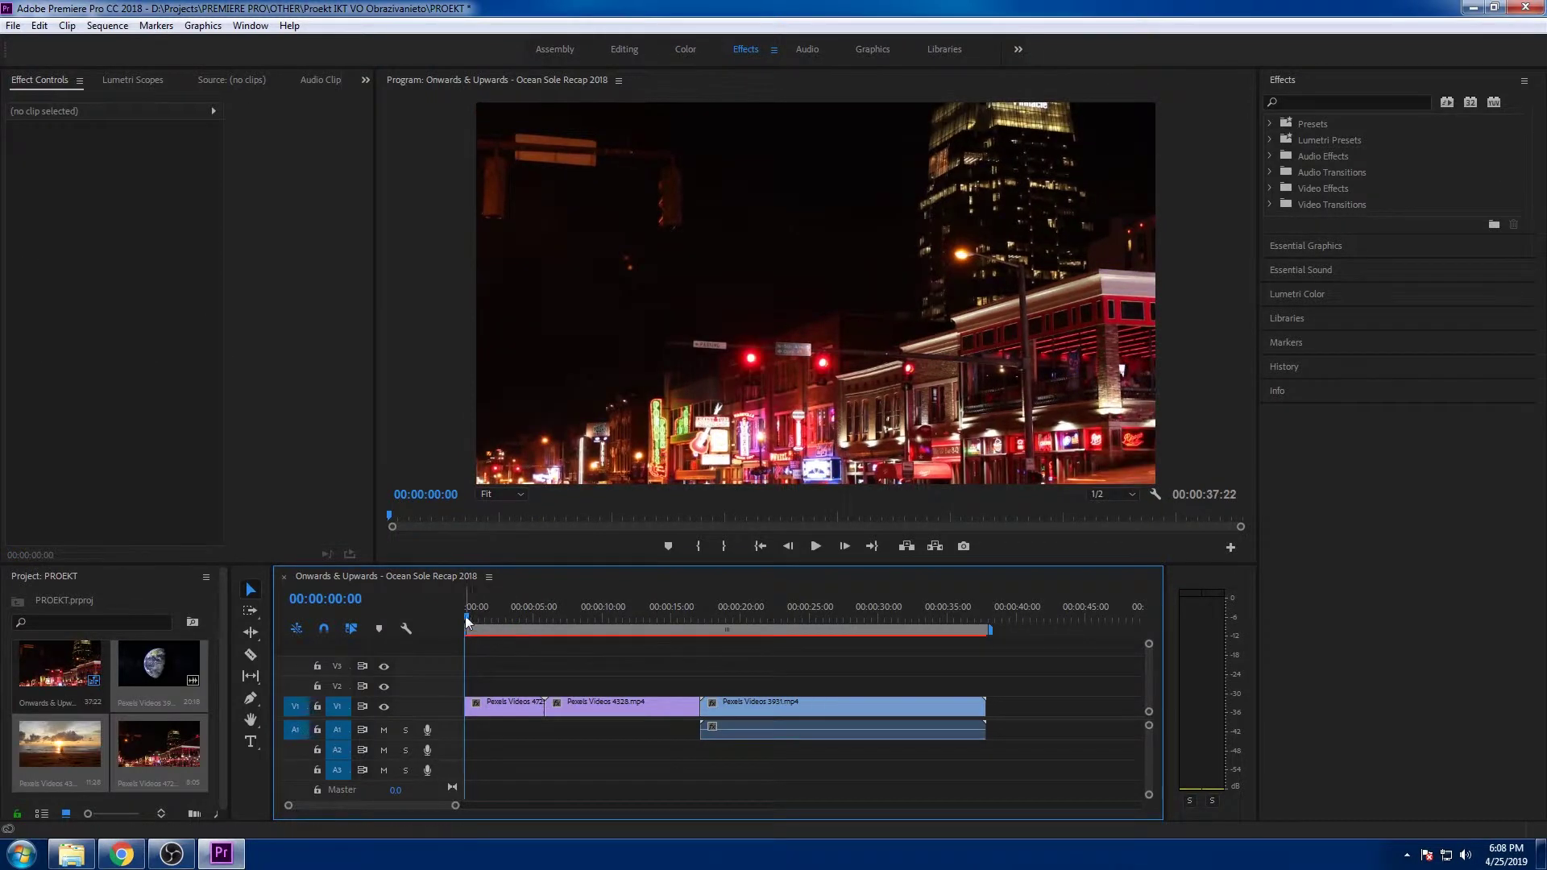
key("space")
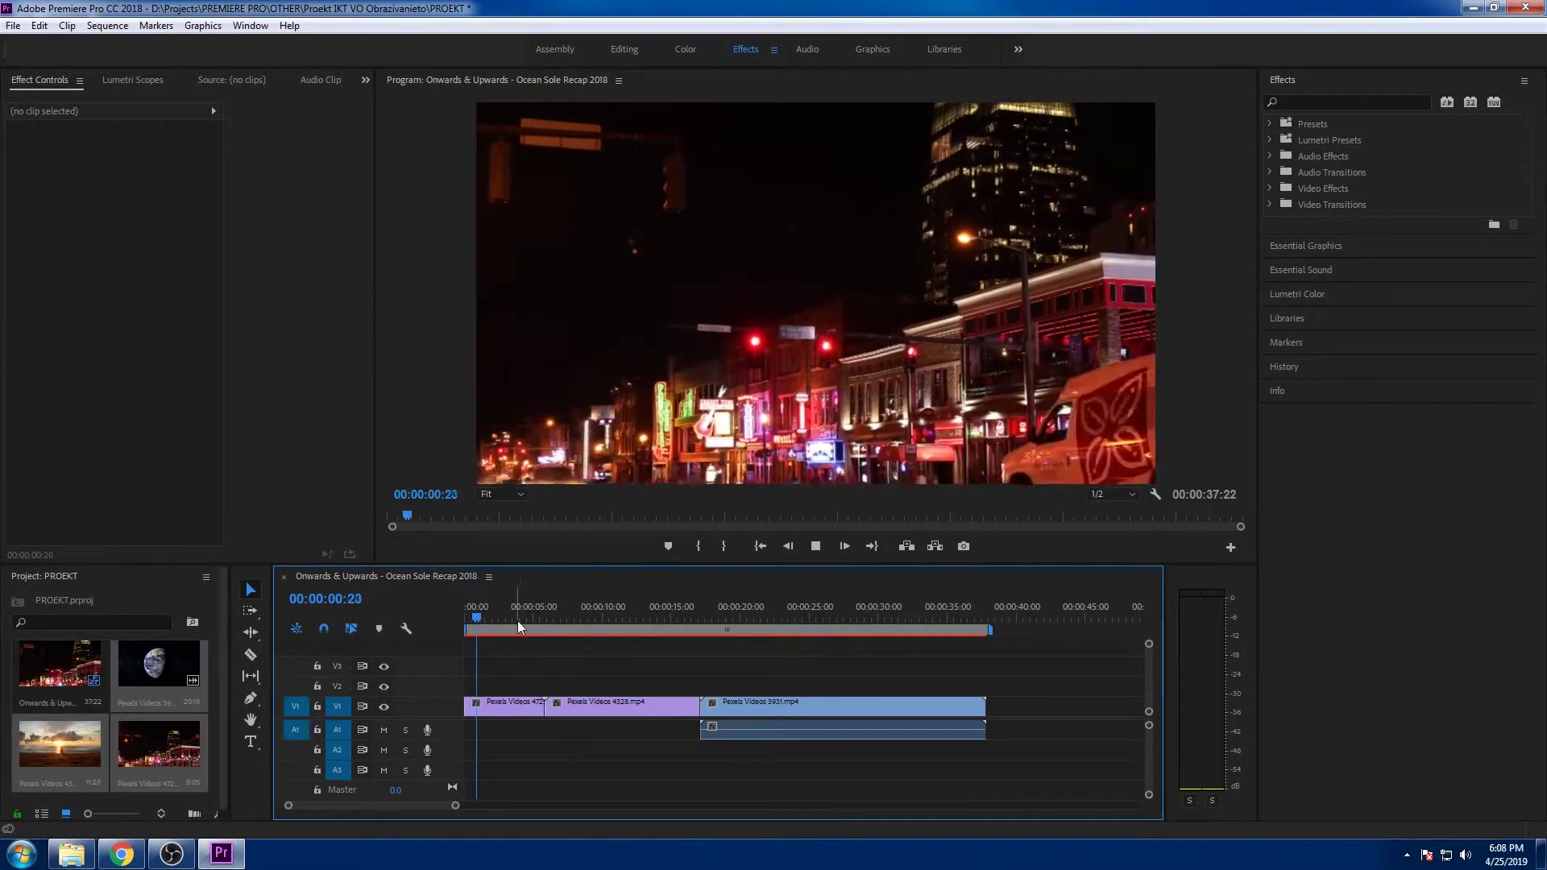
key("space")
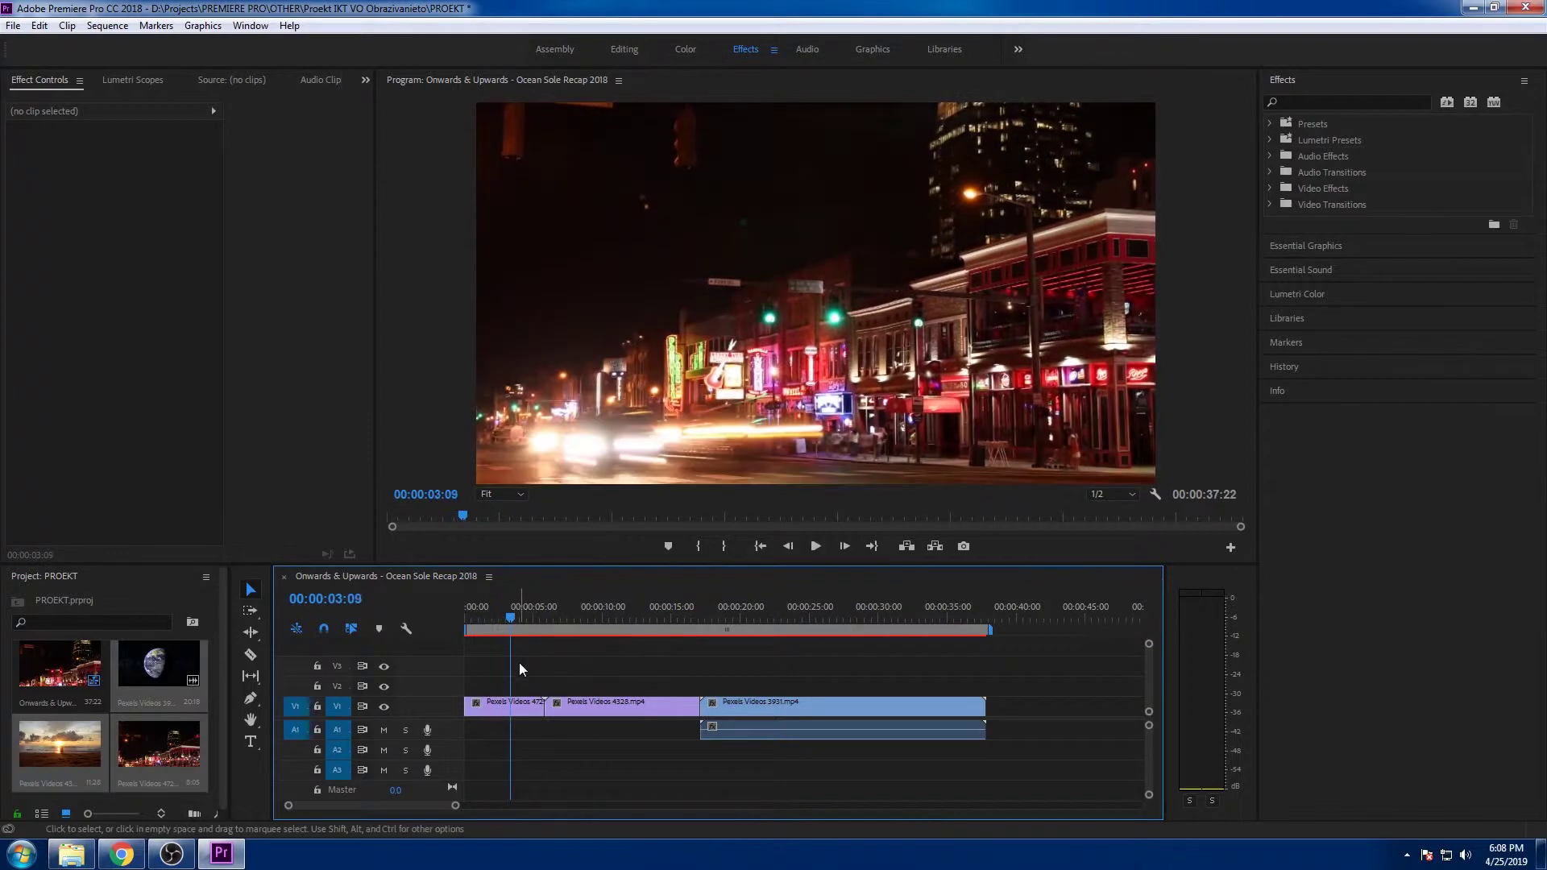
left_click(523, 708)
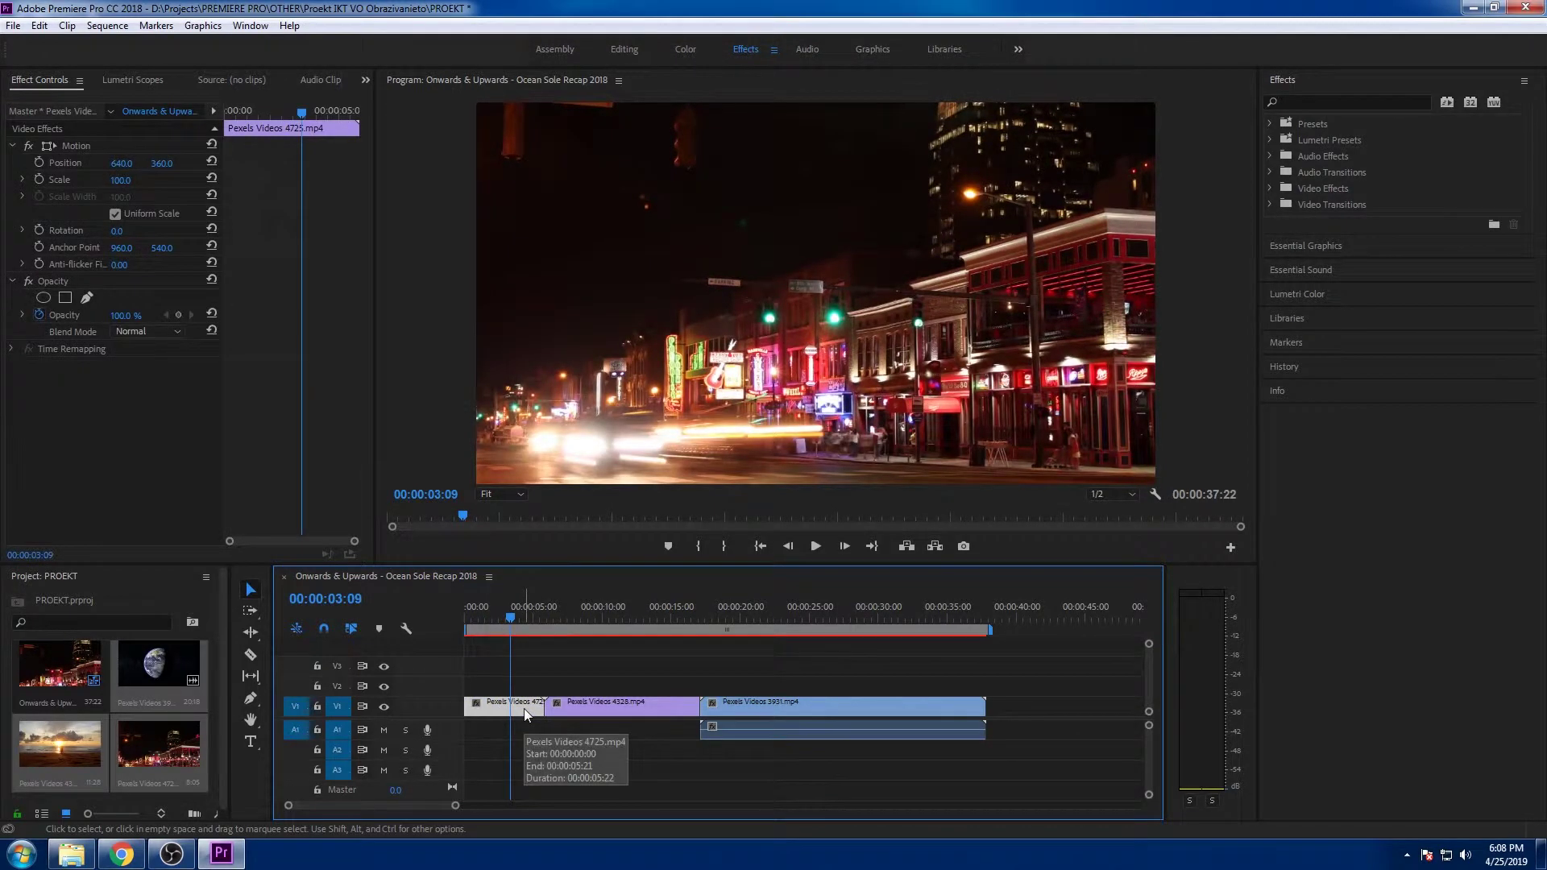
Cut the city clip with the Razor tool at the playhead and ripple delete the leftover piece.
left_click(250, 654)
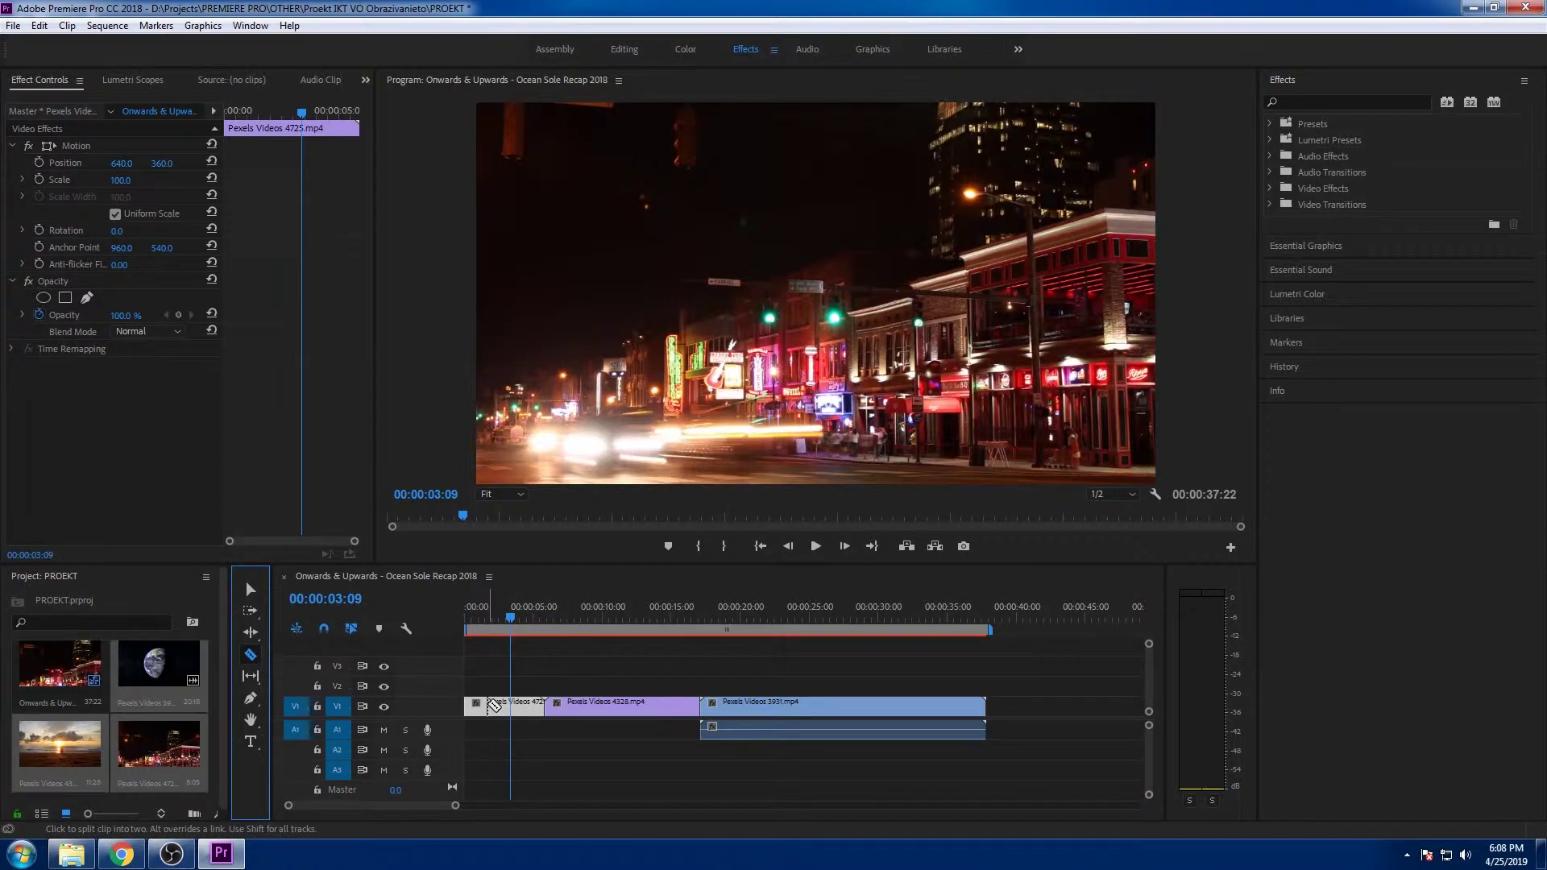
left_click(525, 706)
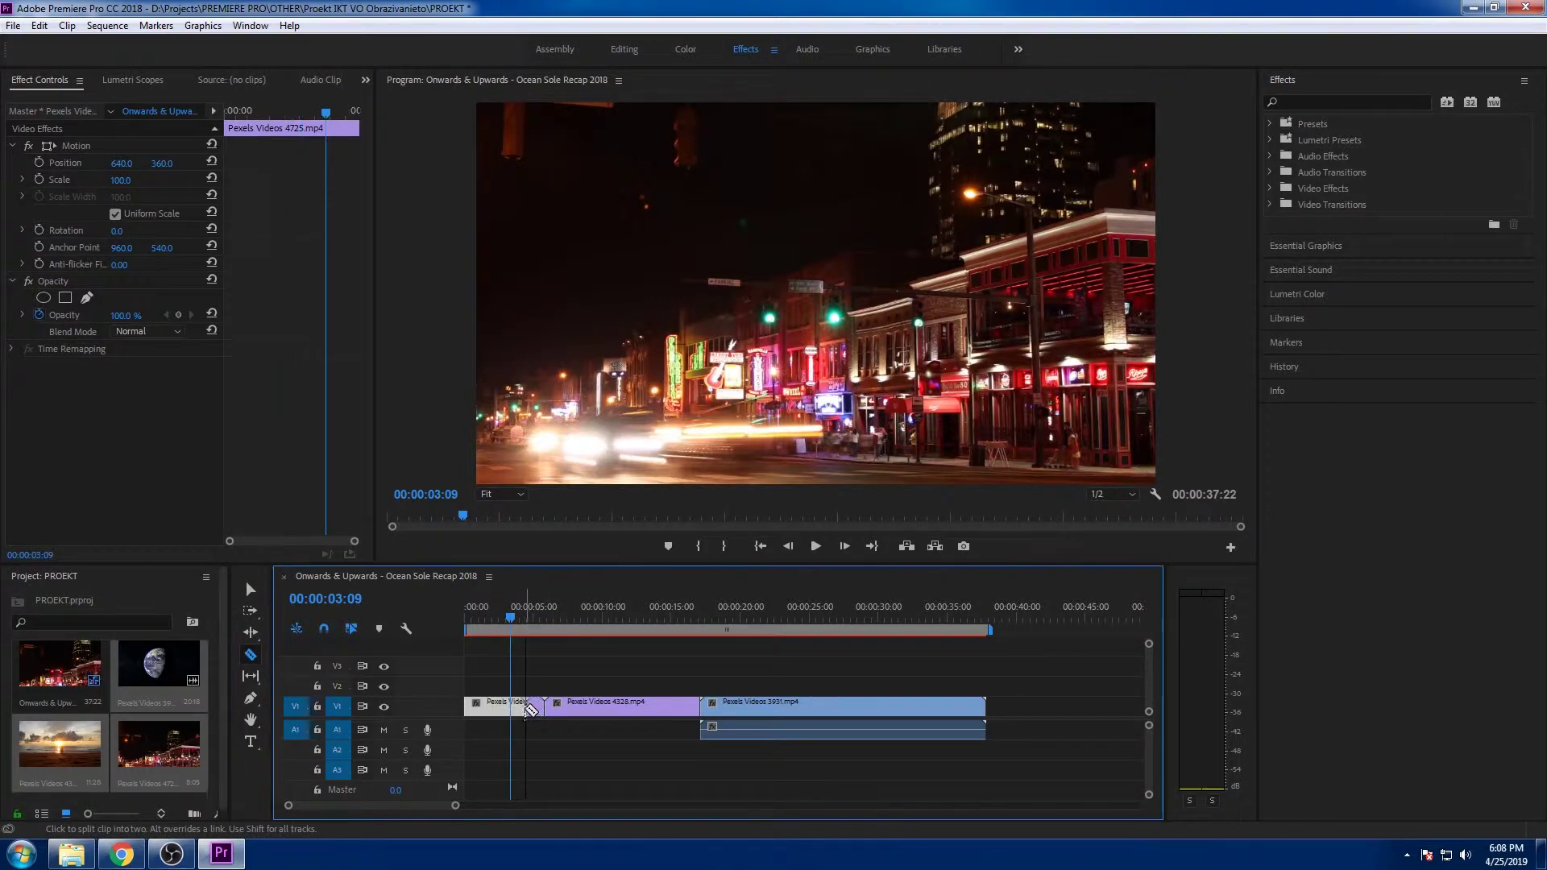
left_click(251, 589)
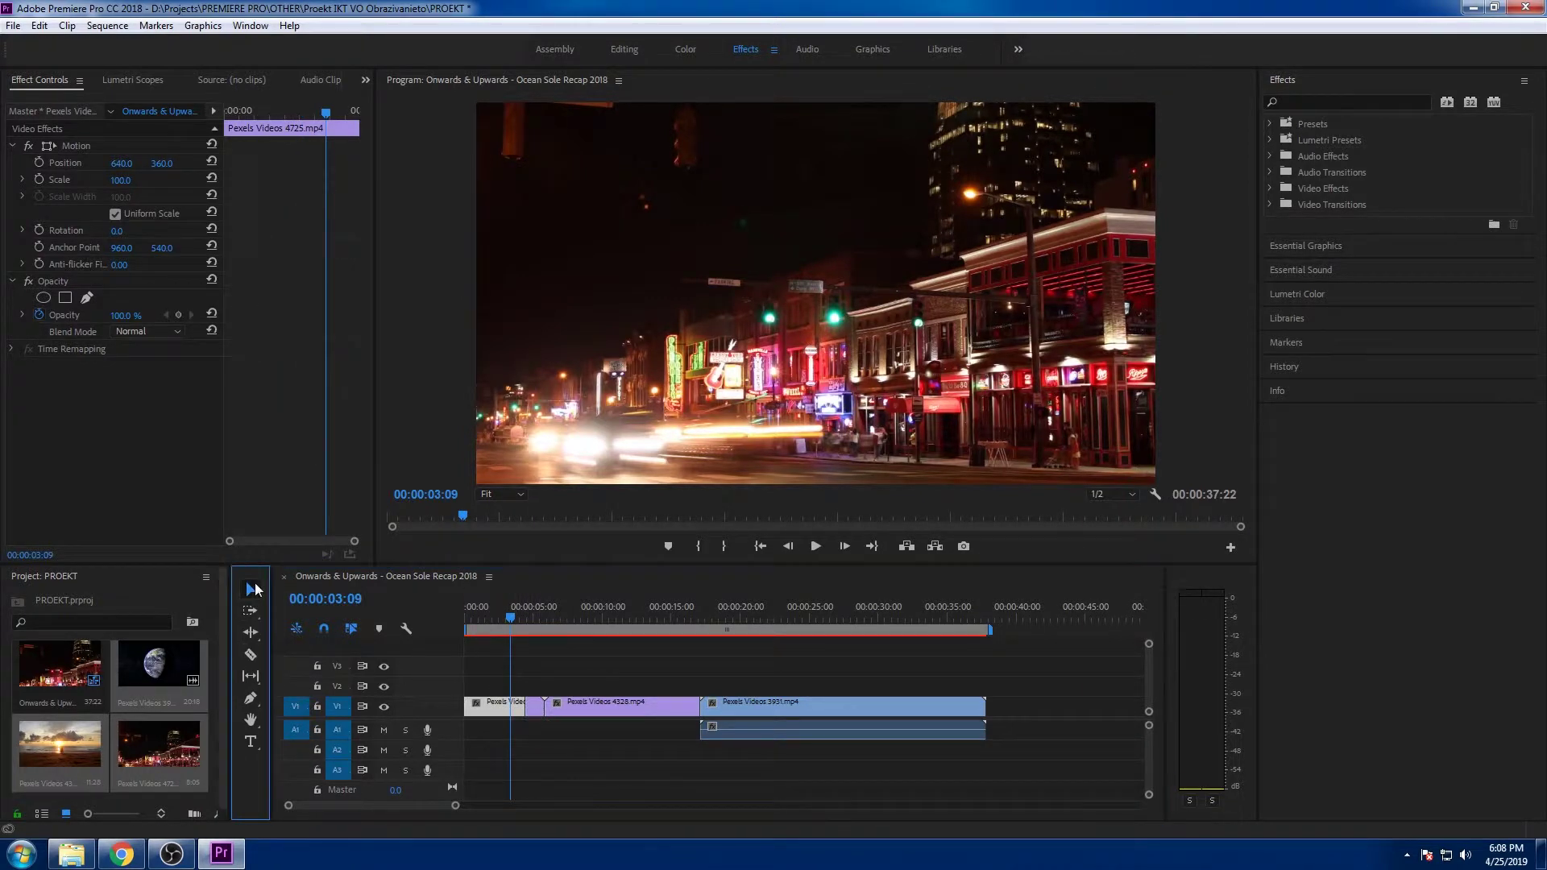
left_click(534, 706)
key("shift+Delete")
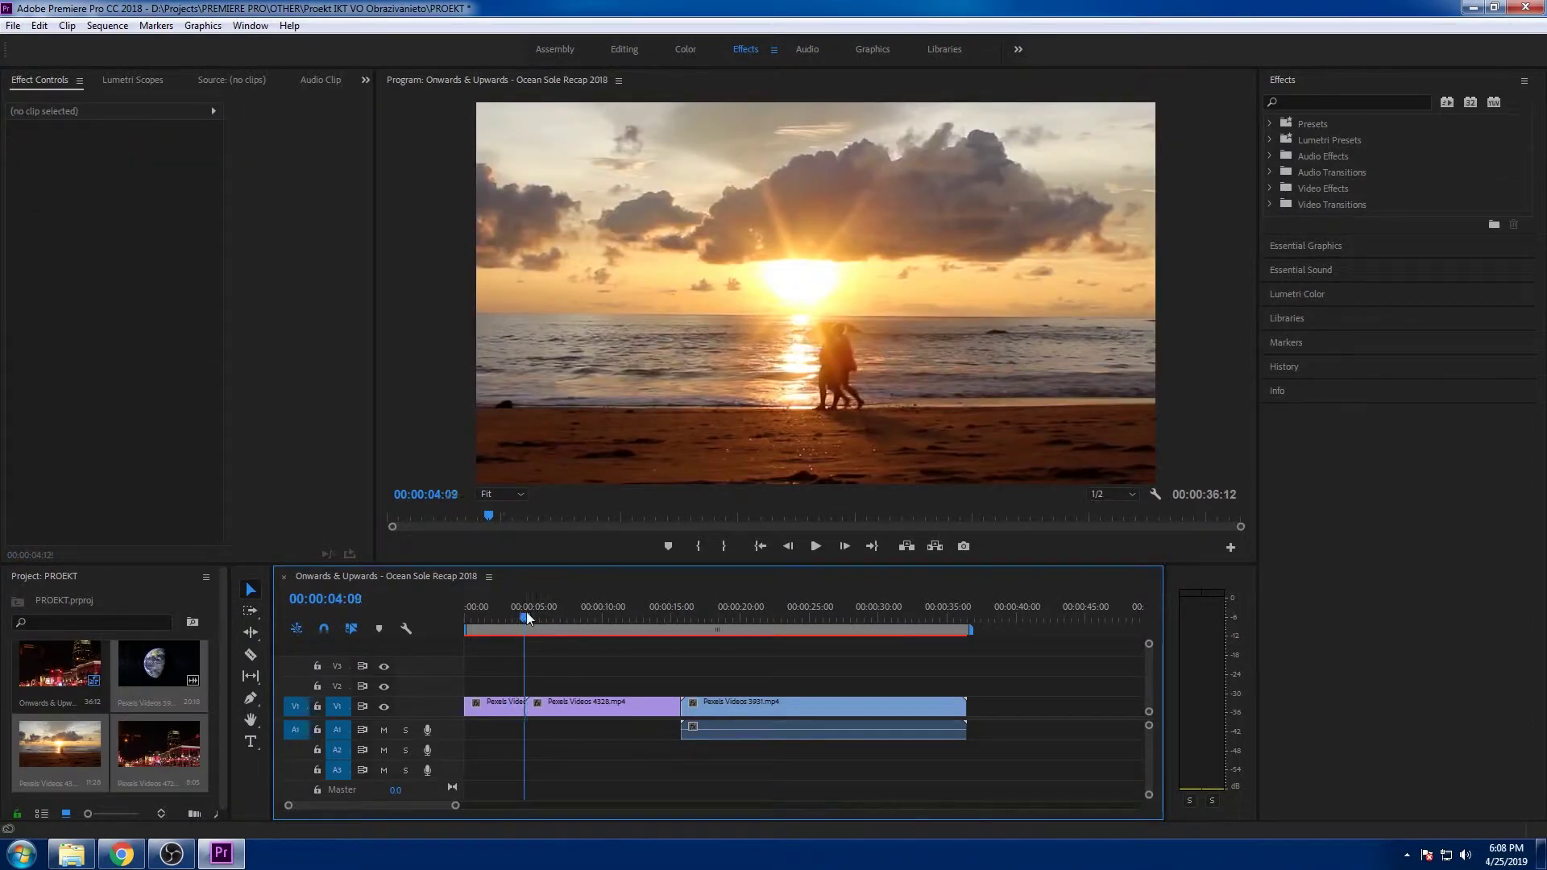
Drag the Earth clip onto V2 over the sunset clip and preview the overlap.
left_click_drag(525, 614, 643, 660)
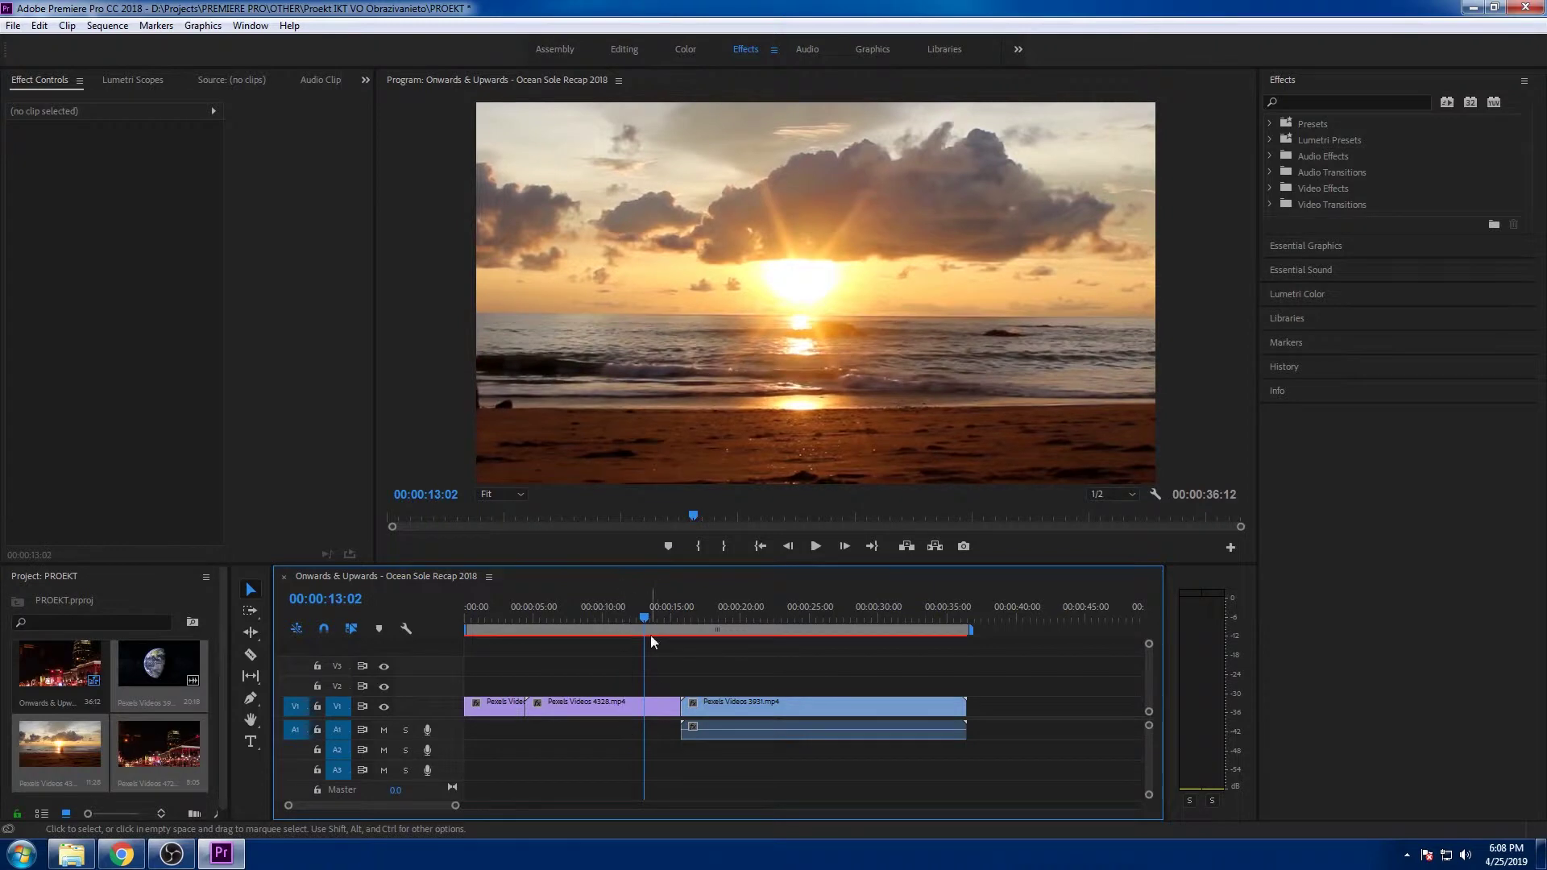
mouse_move(728, 708)
left_mouse_down()
mouse_move(610, 708)
mouse_move(572, 687)
mouse_move(603, 686)
left_mouse_up()
left_click(514, 617)
key("space")
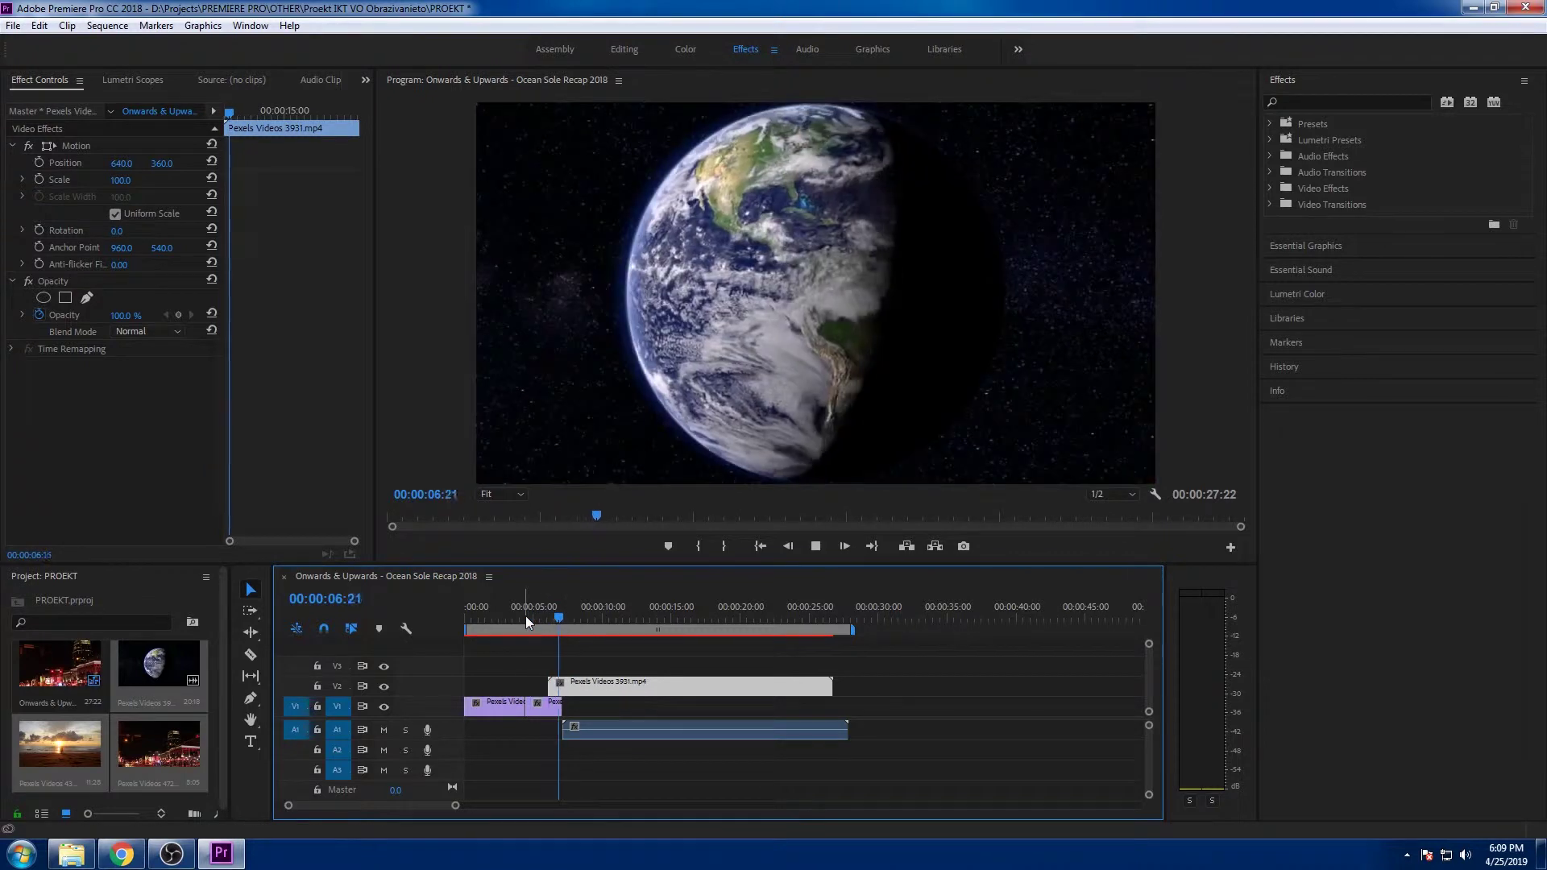
left_click_drag(535, 617, 593, 617)
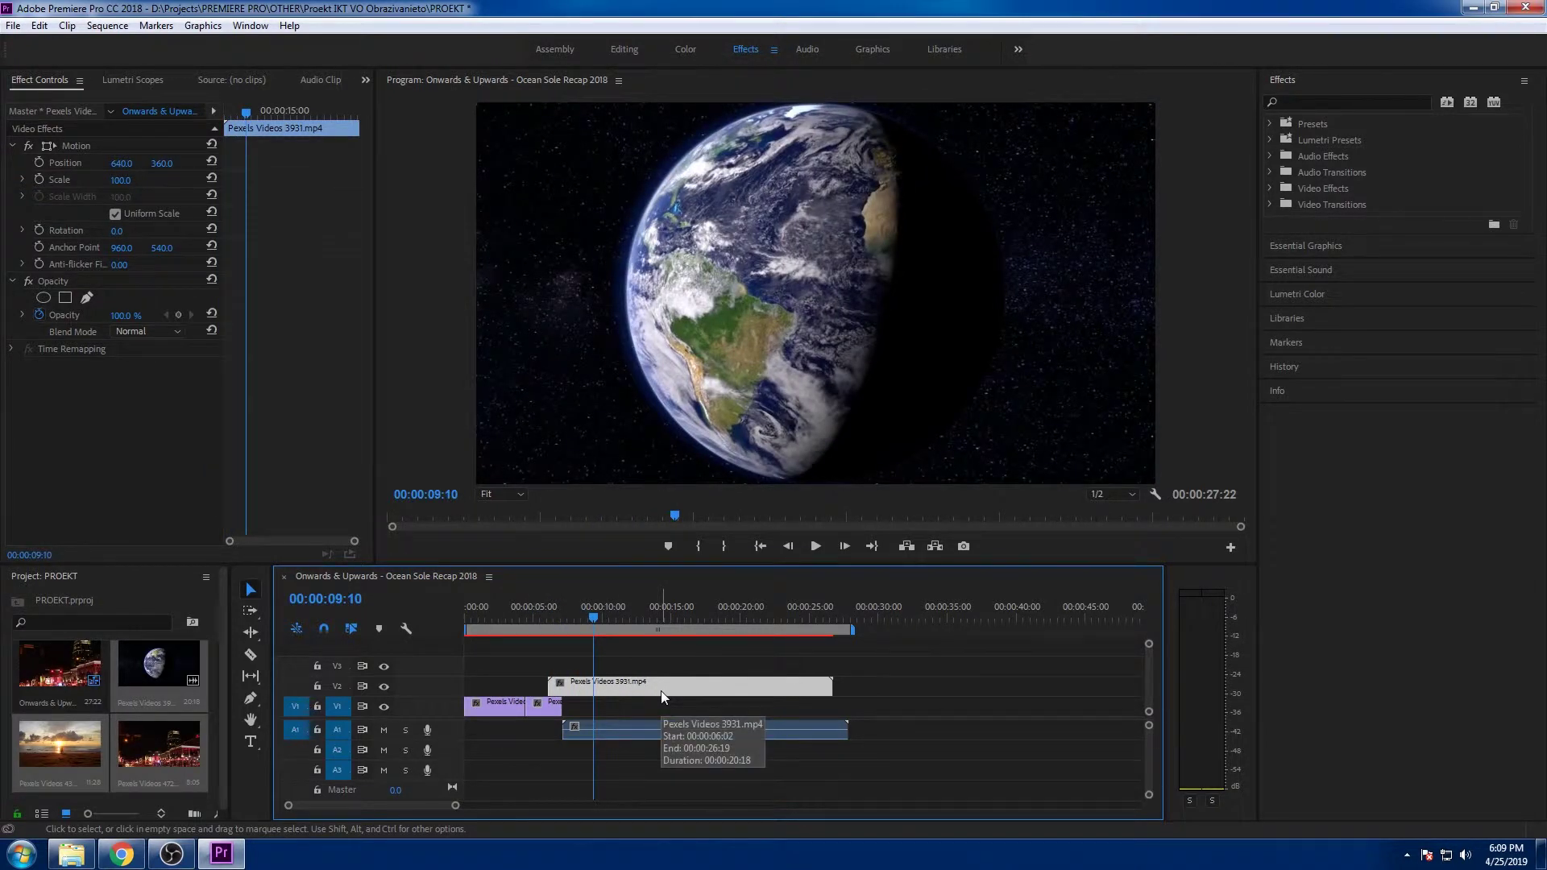
Set the Earth clip's speed to 400% in Speed/Duration and drop it onto V1.
right_click(698, 683)
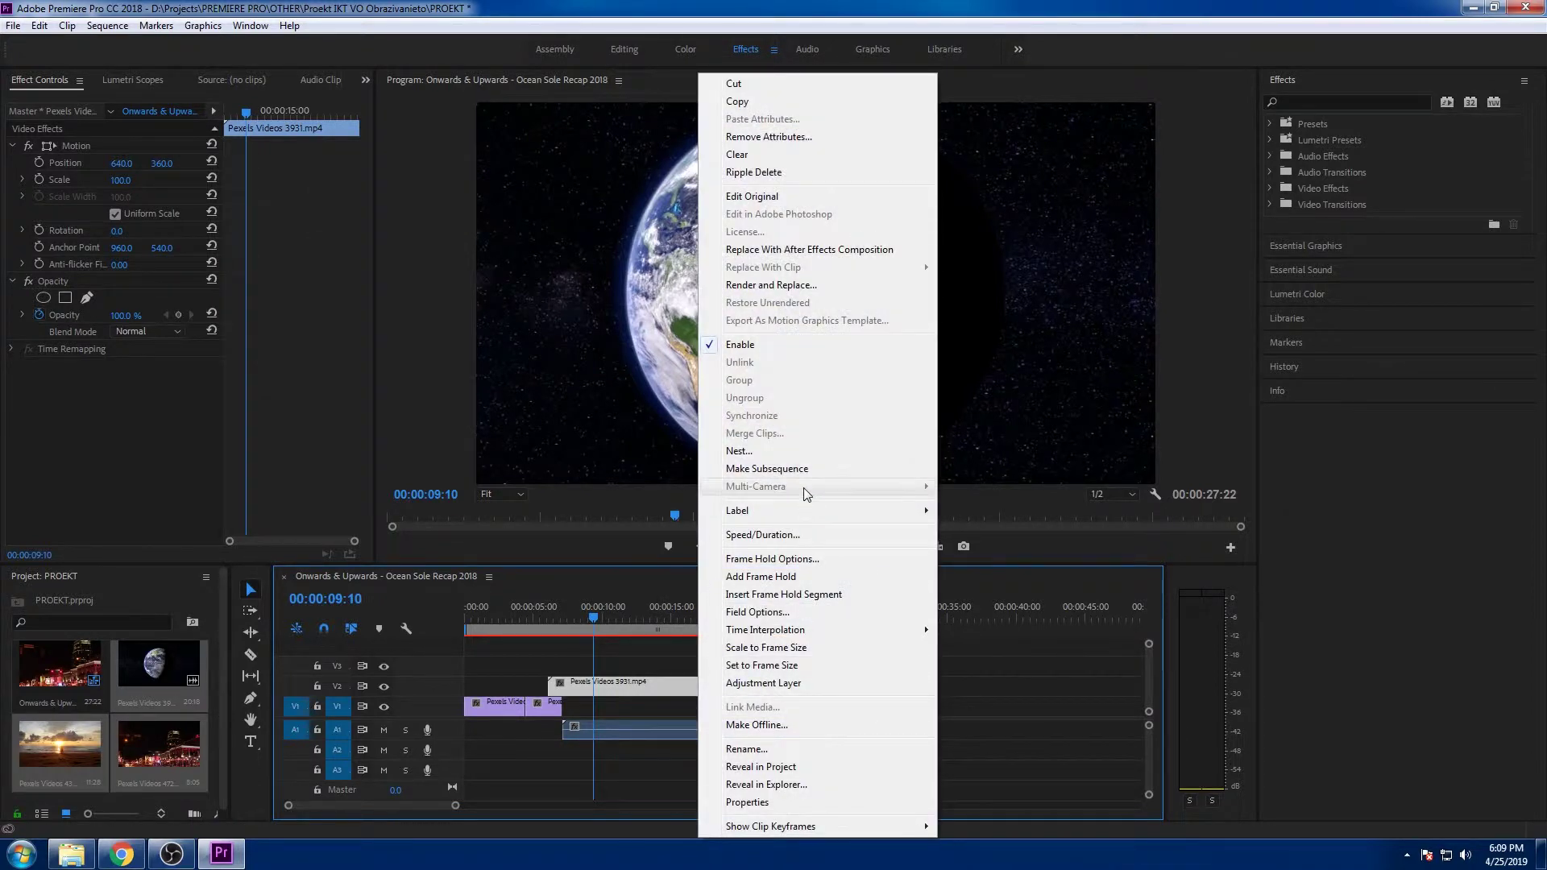
left_click(797, 534)
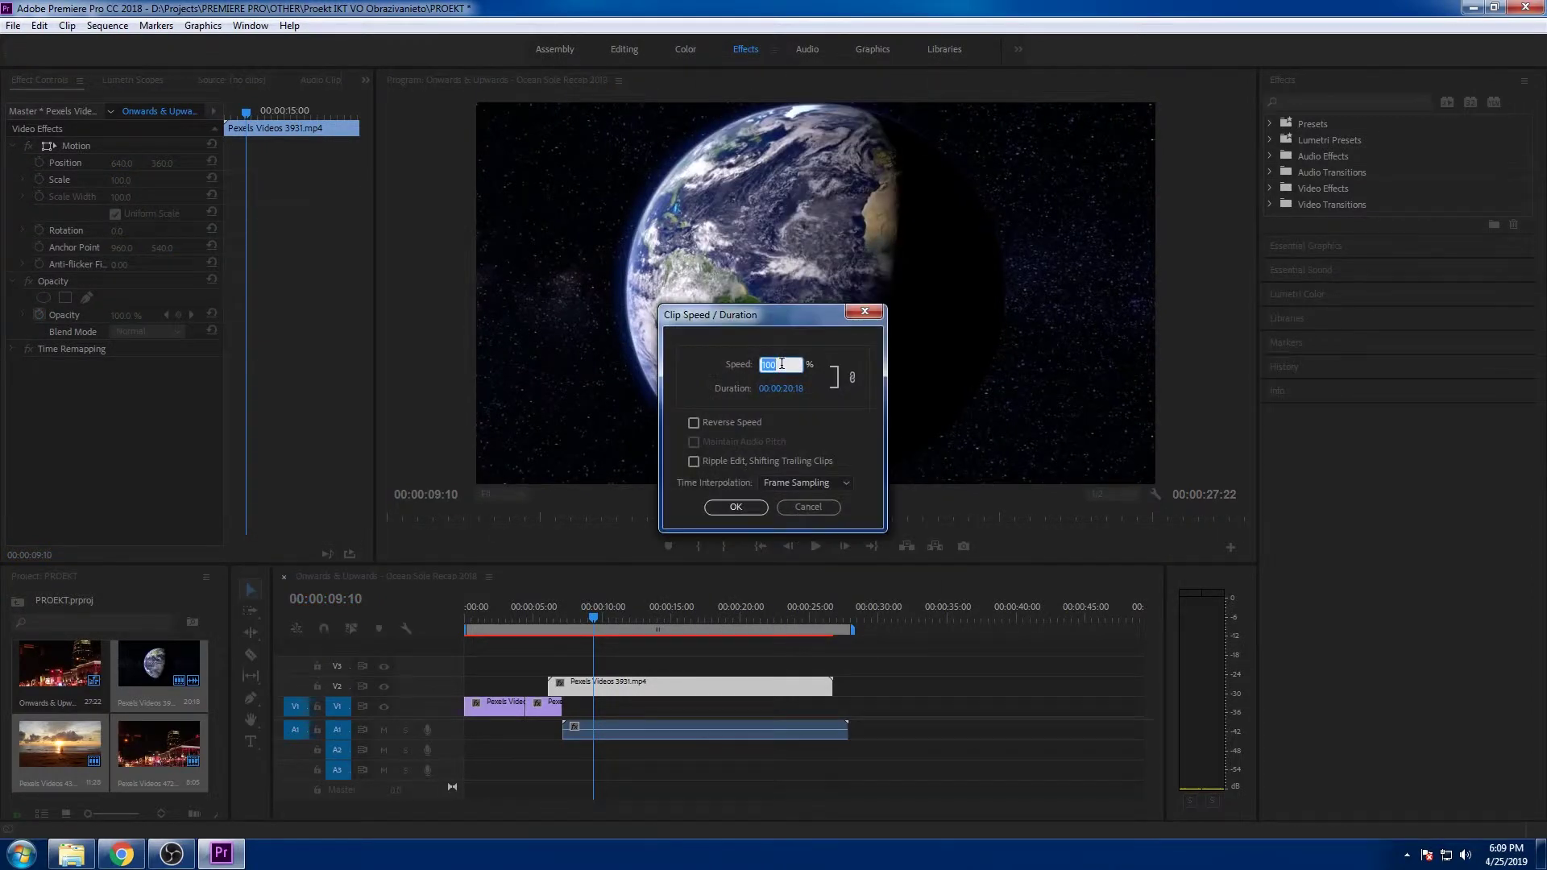
type("400")
left_click(735, 506)
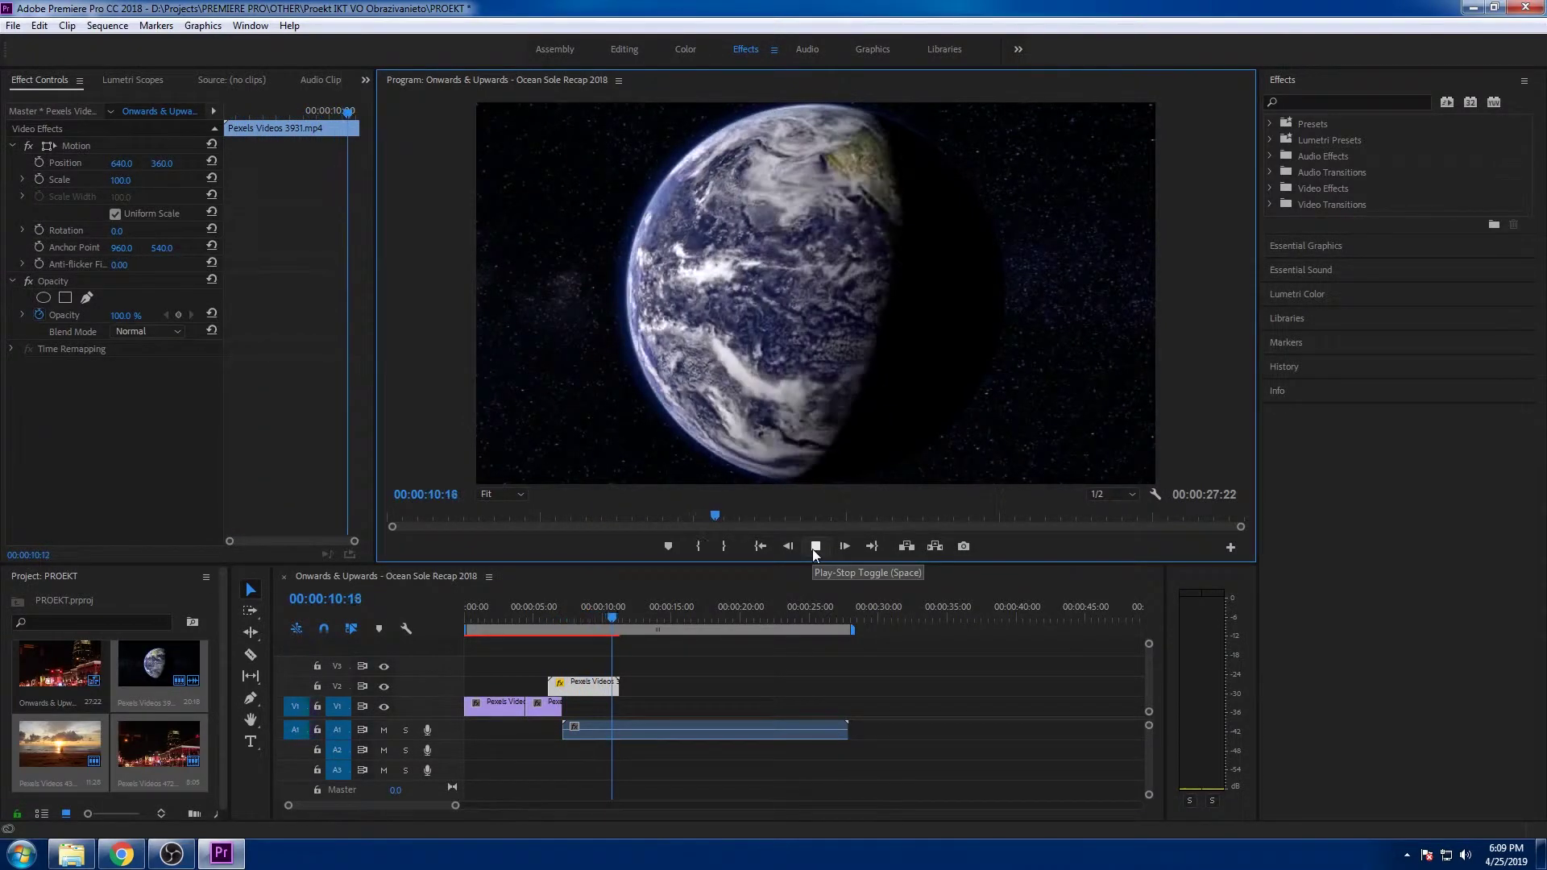
left_click(814, 546)
left_click_drag(583, 686, 573, 706)
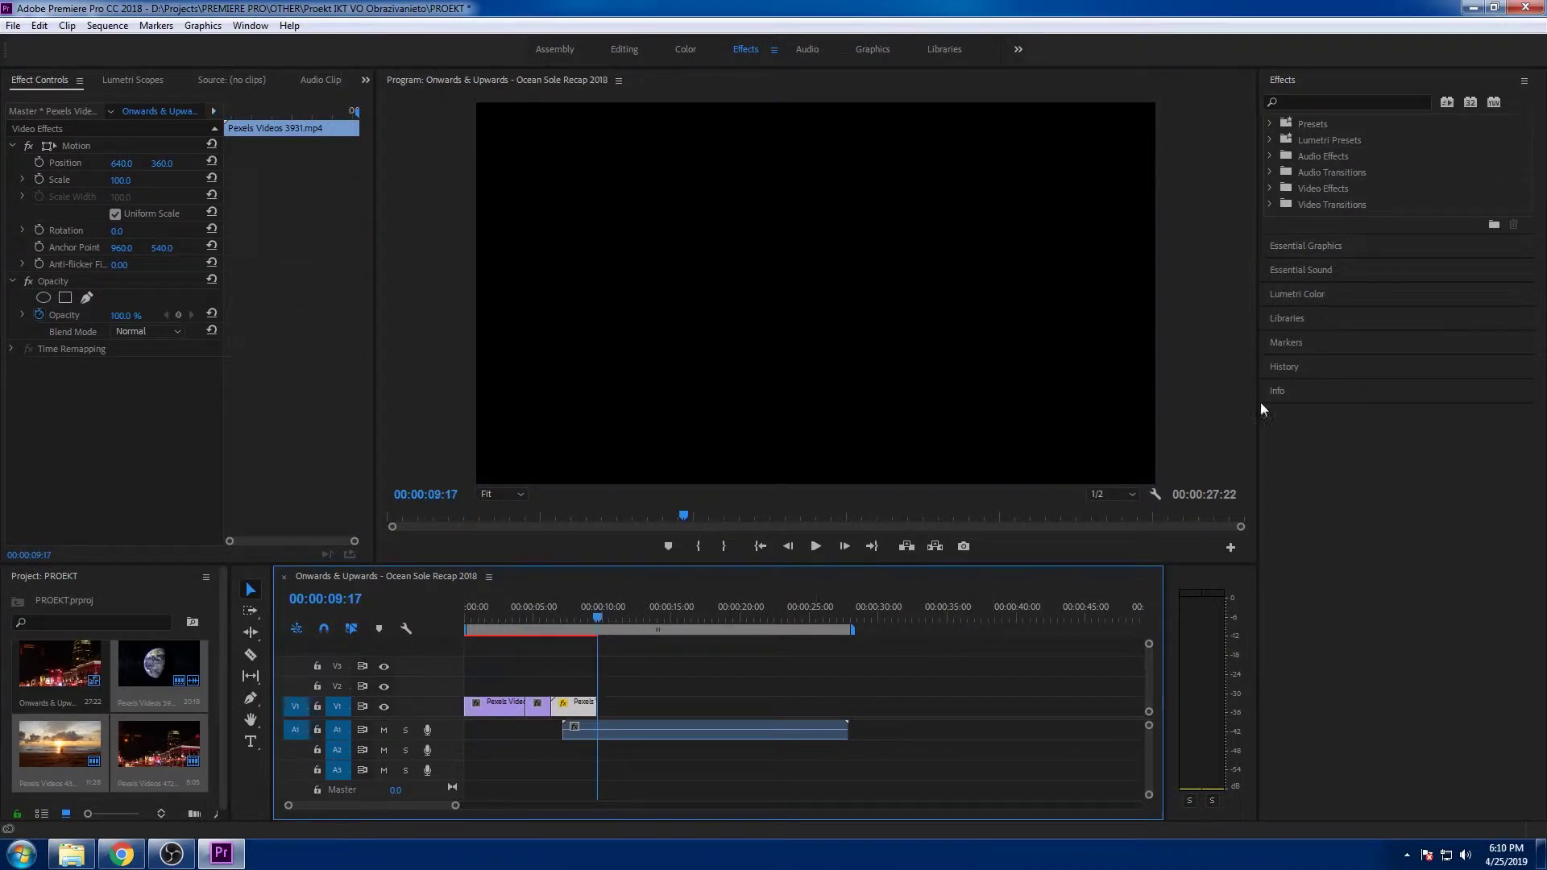
Apply Video Transitions > Slide > Band Slide to the V1 cut between clips 4725 and 4328.
left_click(1321, 204)
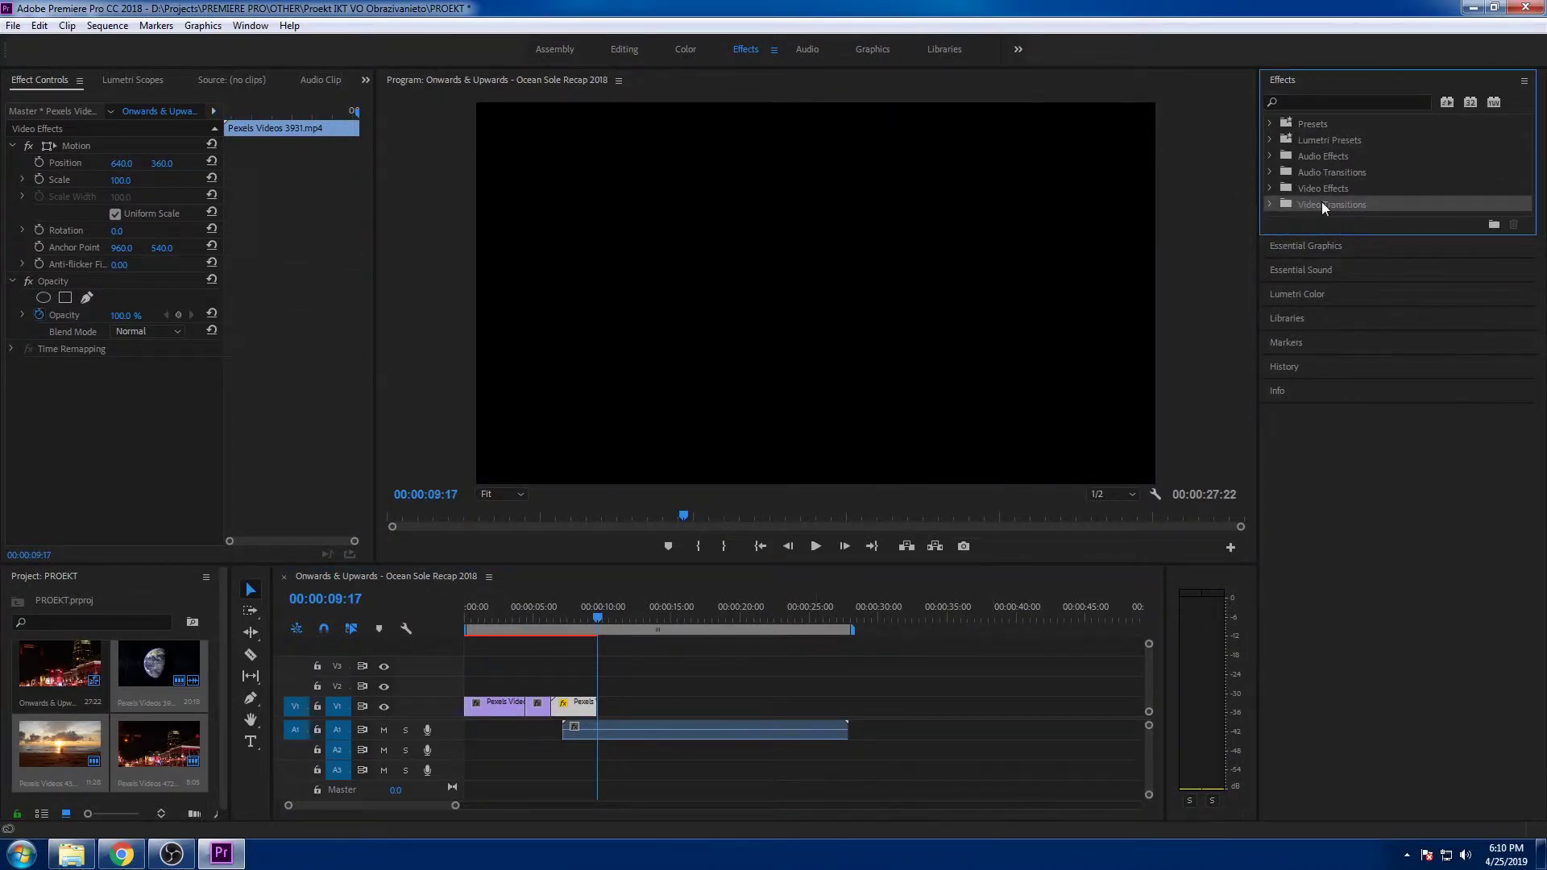
left_click(1270, 204)
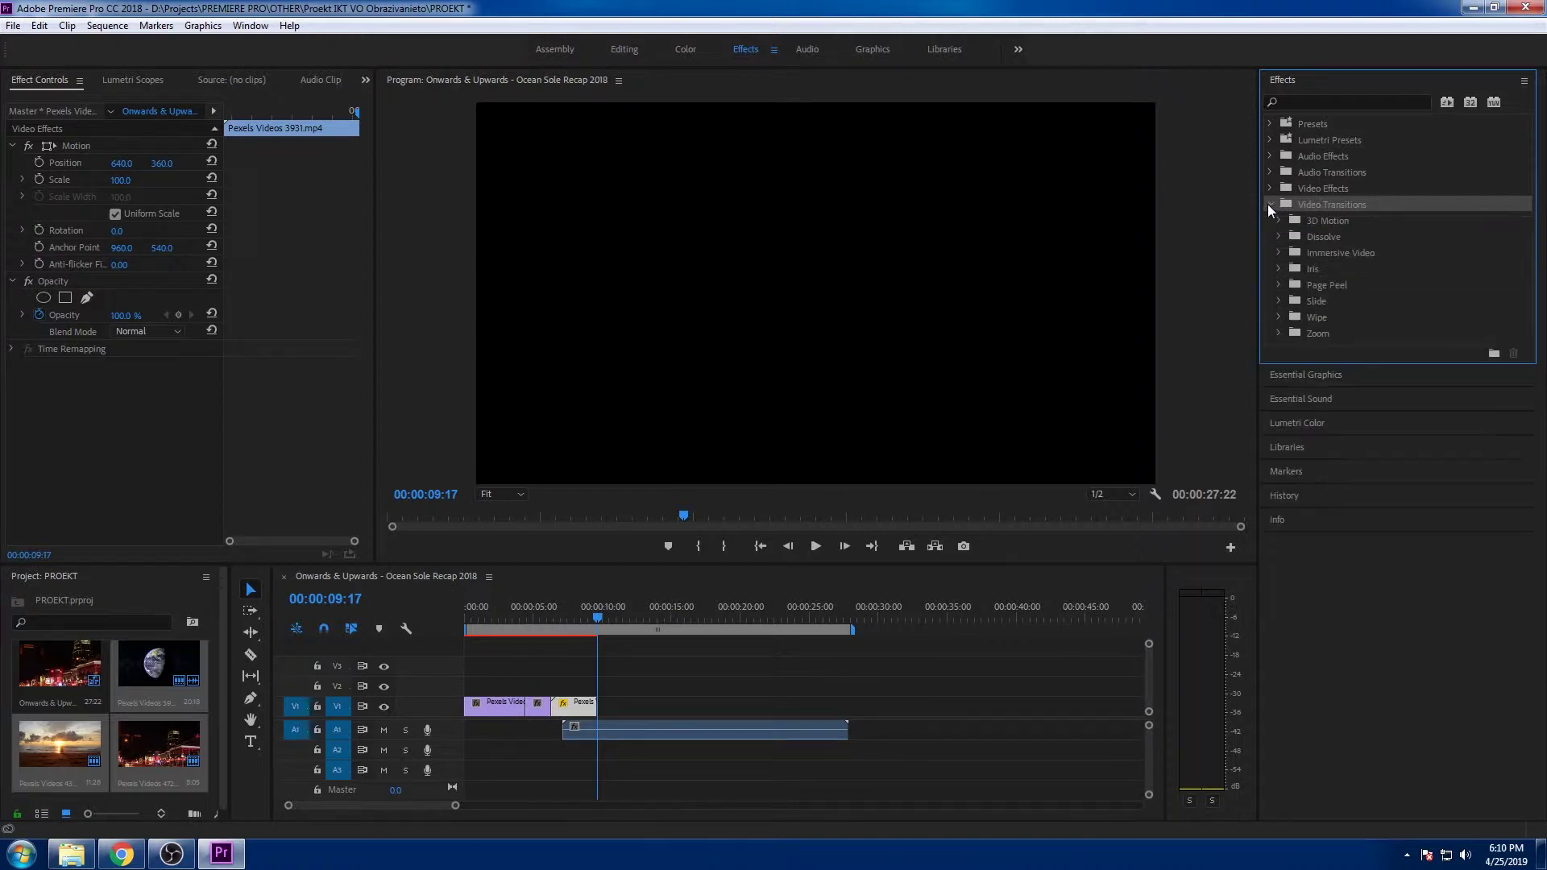
left_click(1278, 301)
left_click(1309, 315)
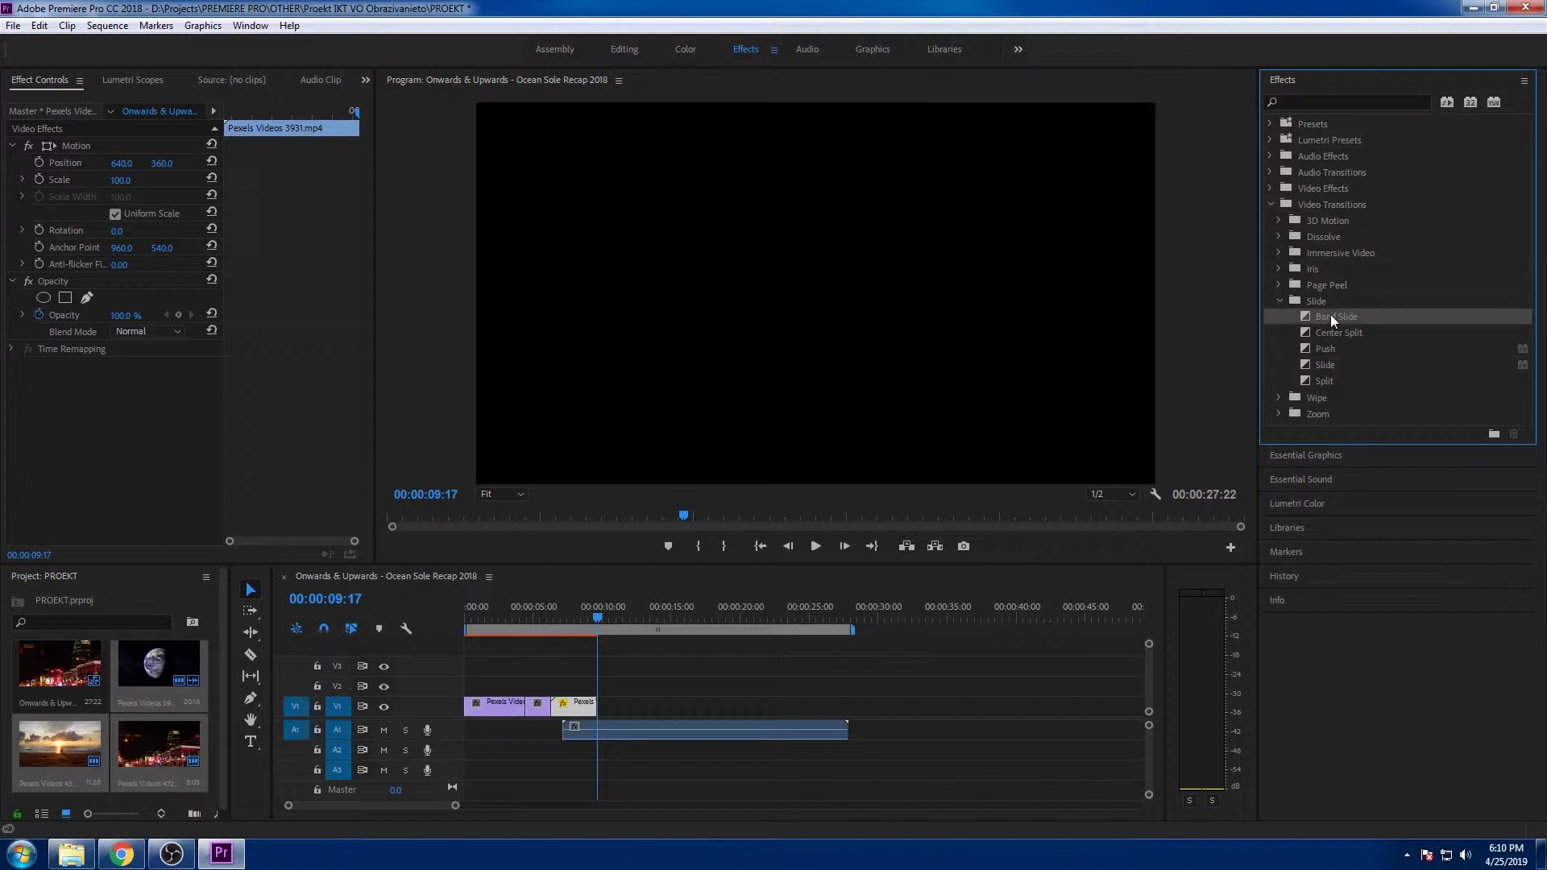
left_click_drag(1331, 316, 820, 661)
left_click_drag(596, 687, 534, 715)
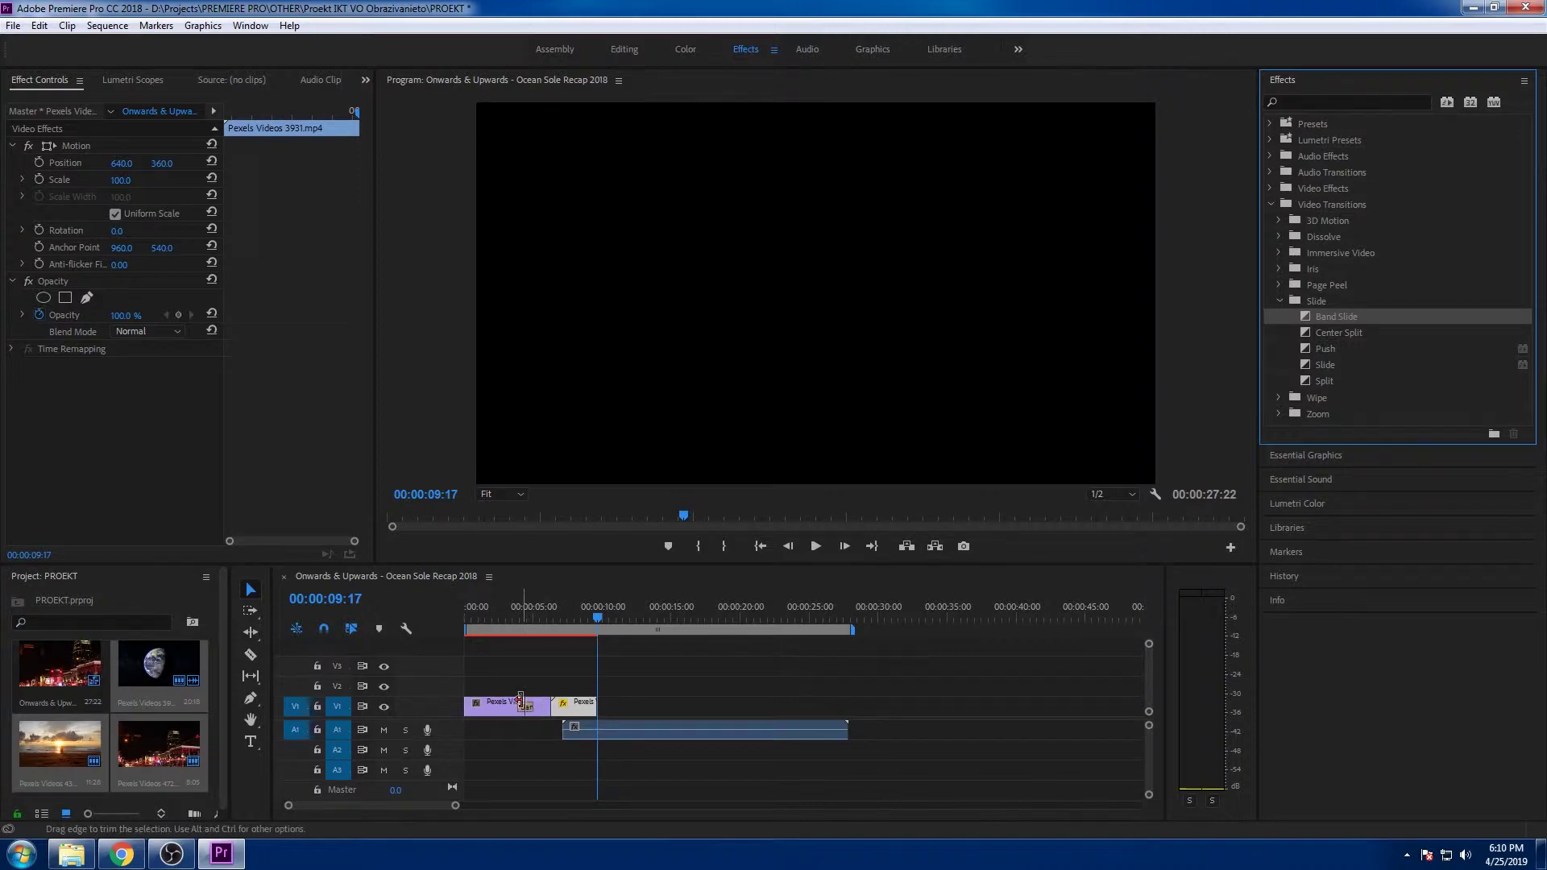
left_click(509, 606)
Play back and replay the Band Slide transition to preview it.
key("space")
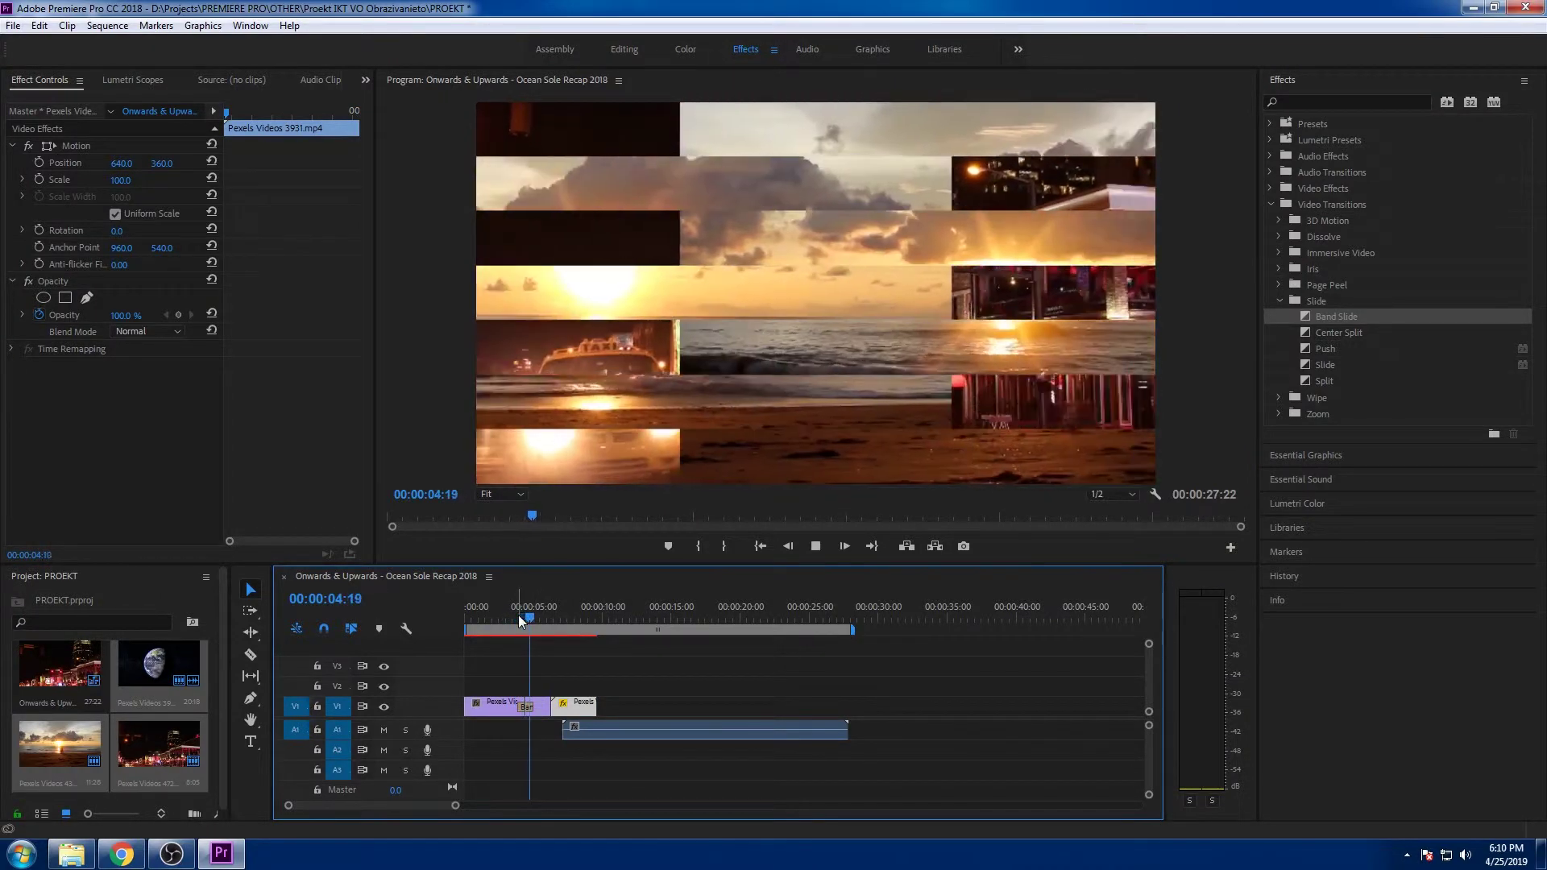
key("space")
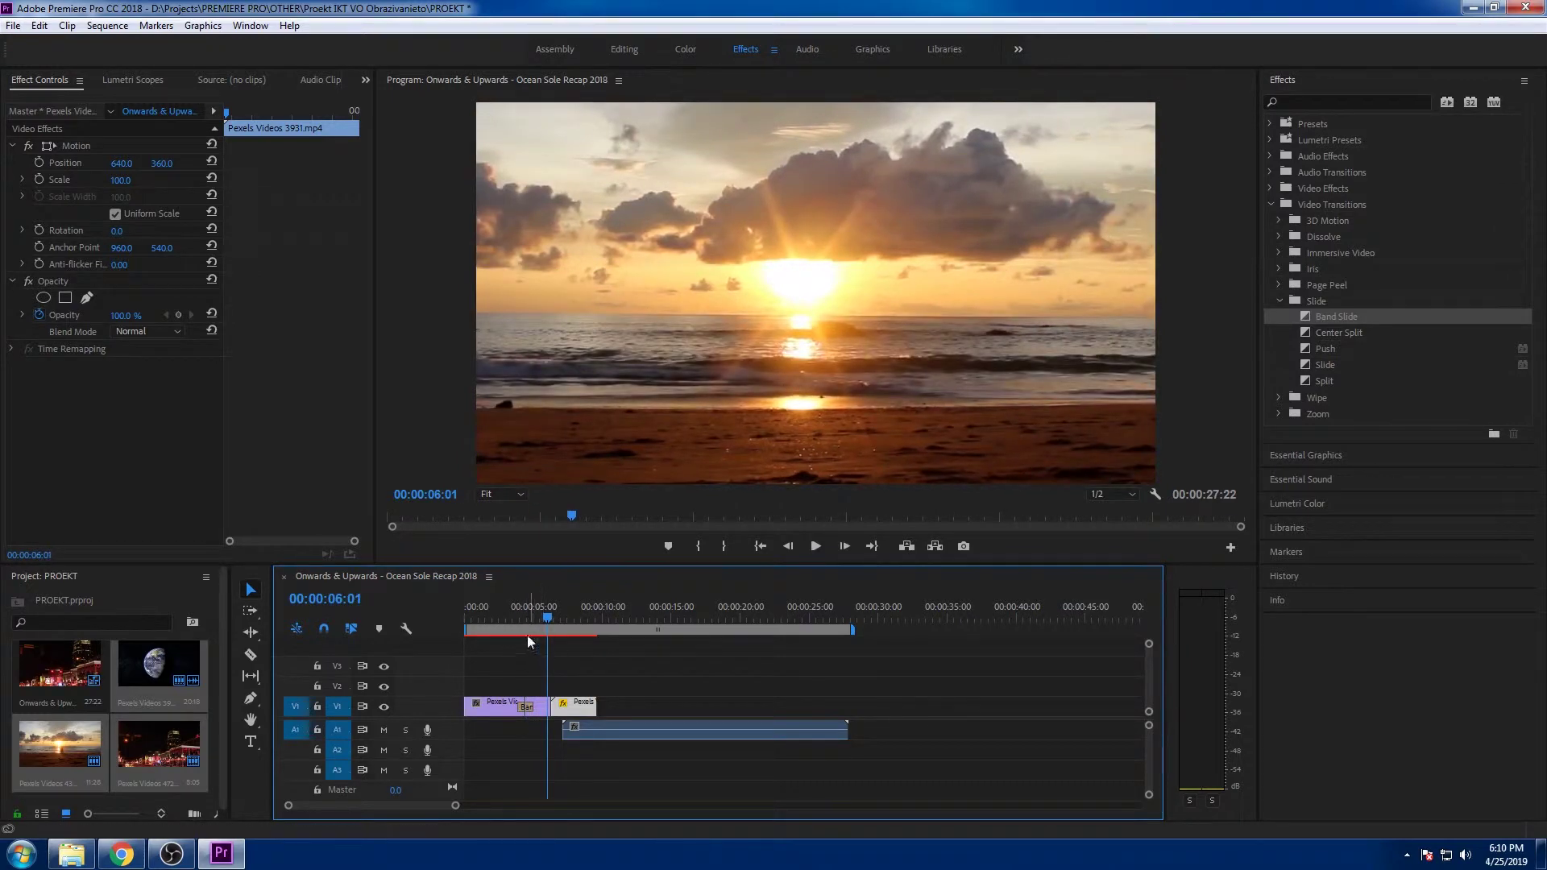
left_click(512, 617)
key("space")
key("space")
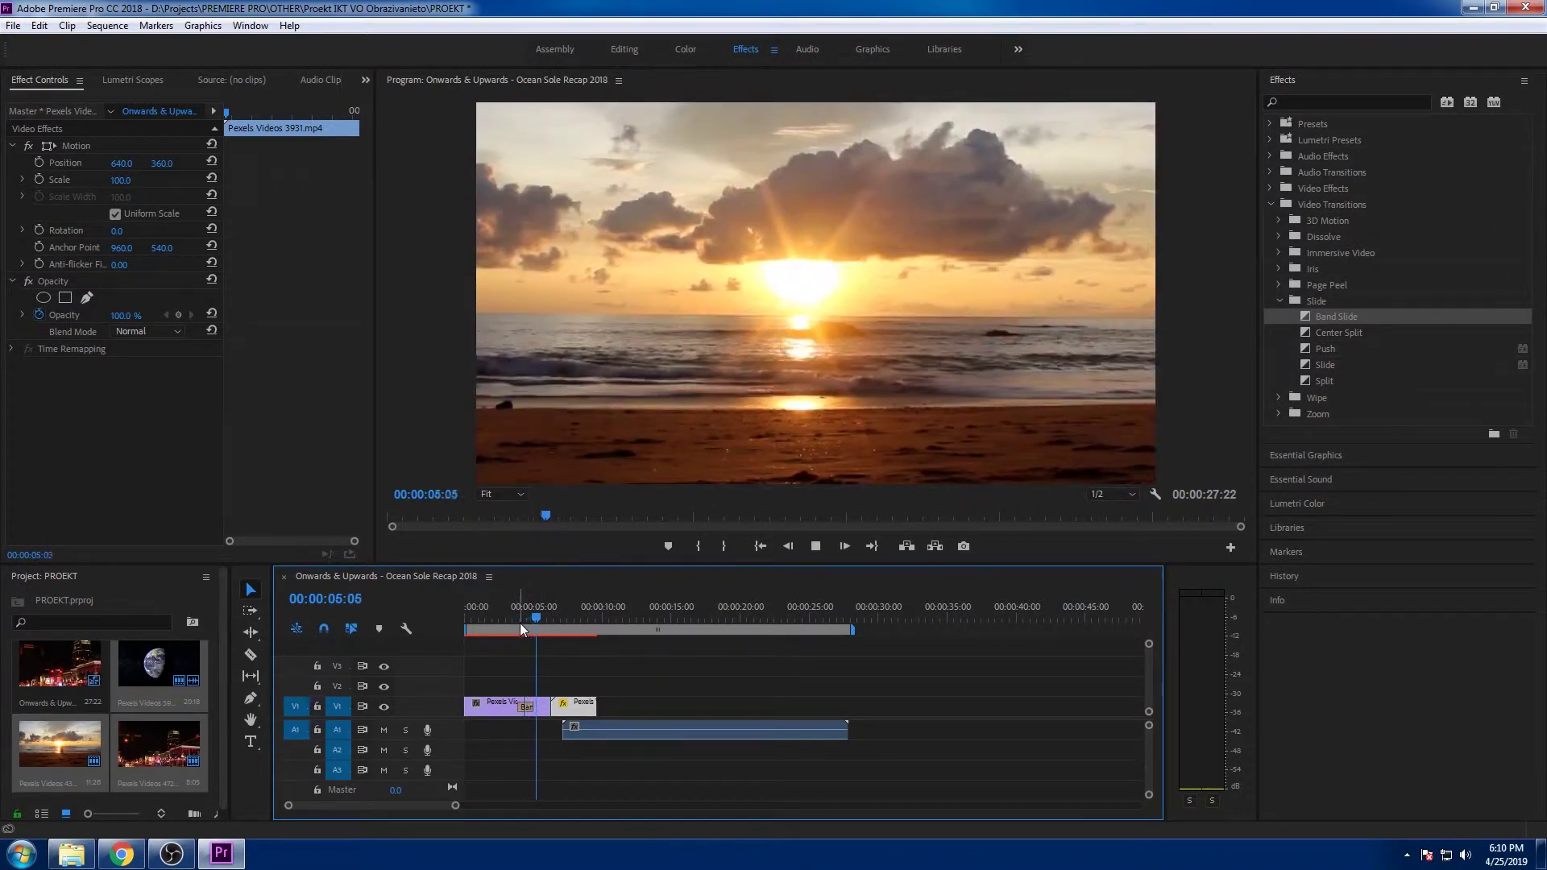
left_click(526, 617)
Trim Band Slide from its start, add Page Peel before the Earth clip, and preview it.
left_click_drag(516, 703, 538, 712)
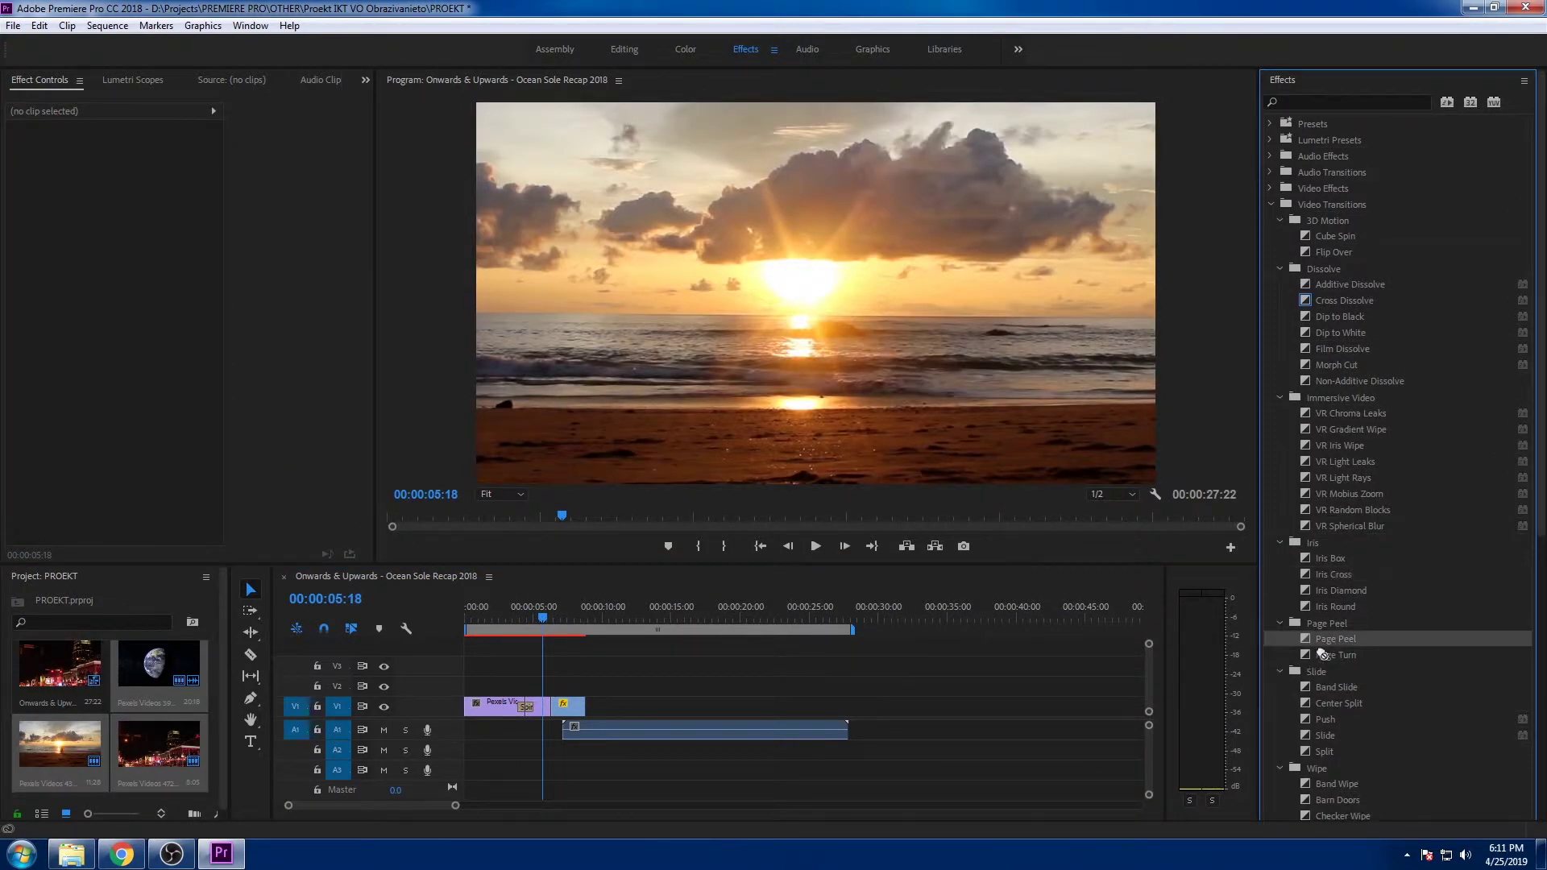
left_click_drag(1322, 653, 551, 706)
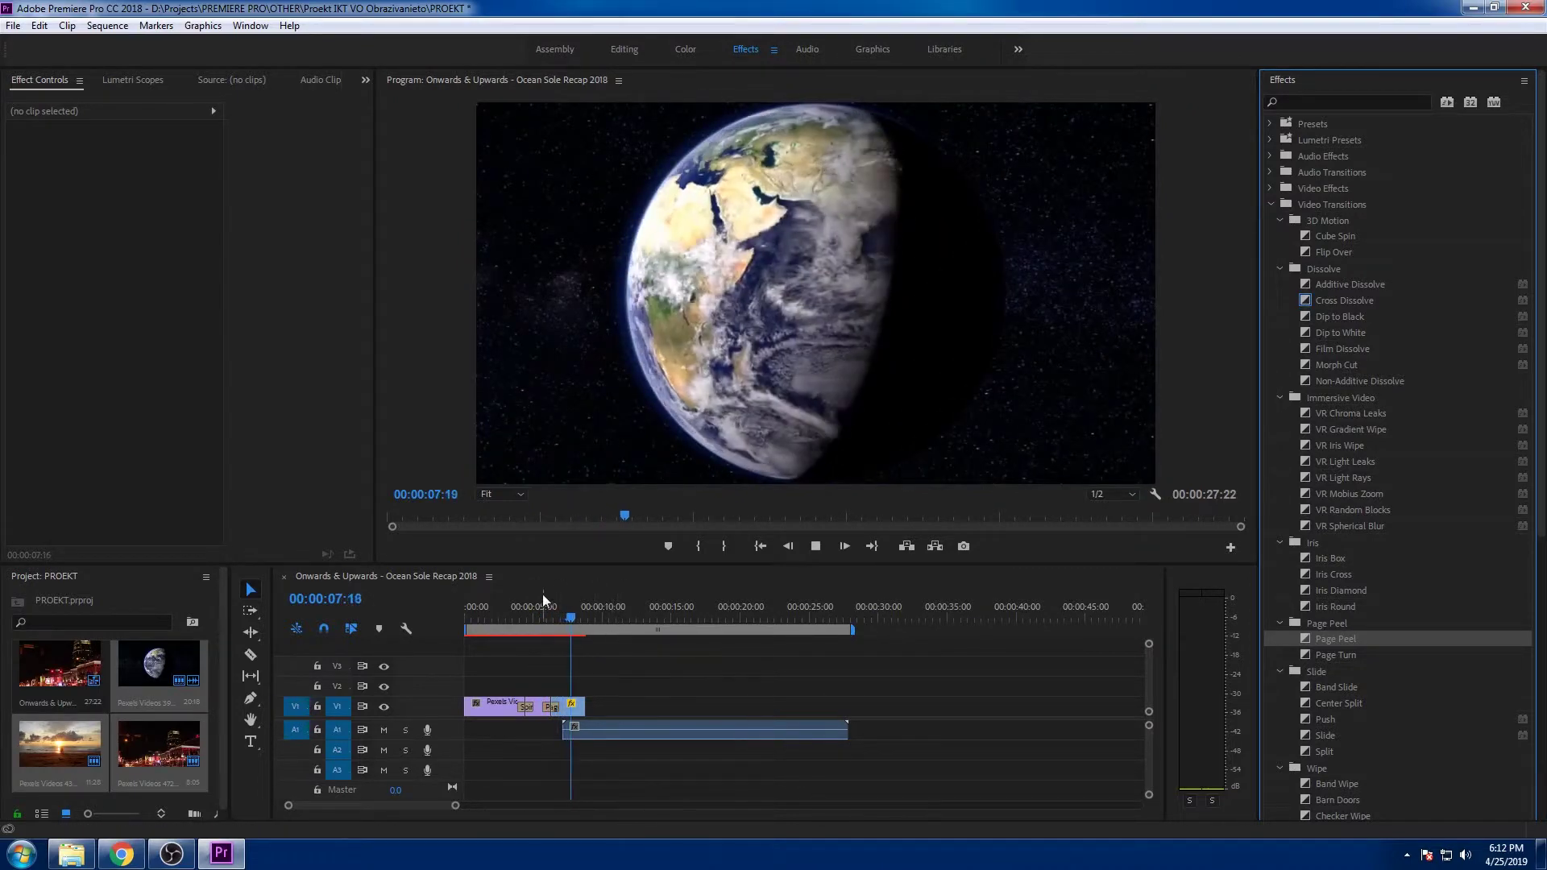
left_click(544, 612)
key("space")
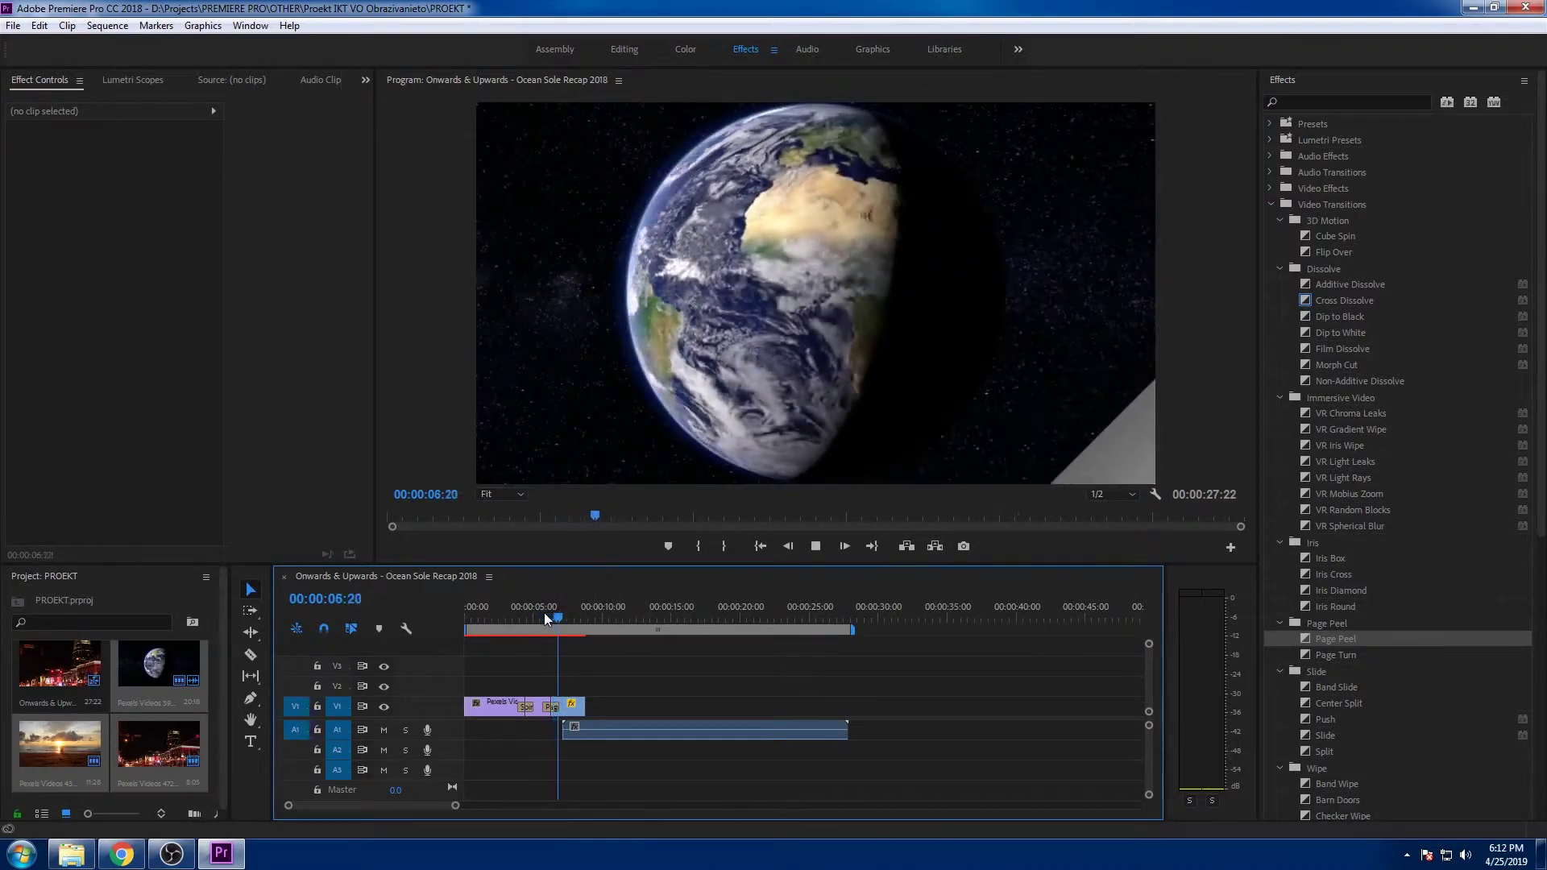
left_click(614, 727)
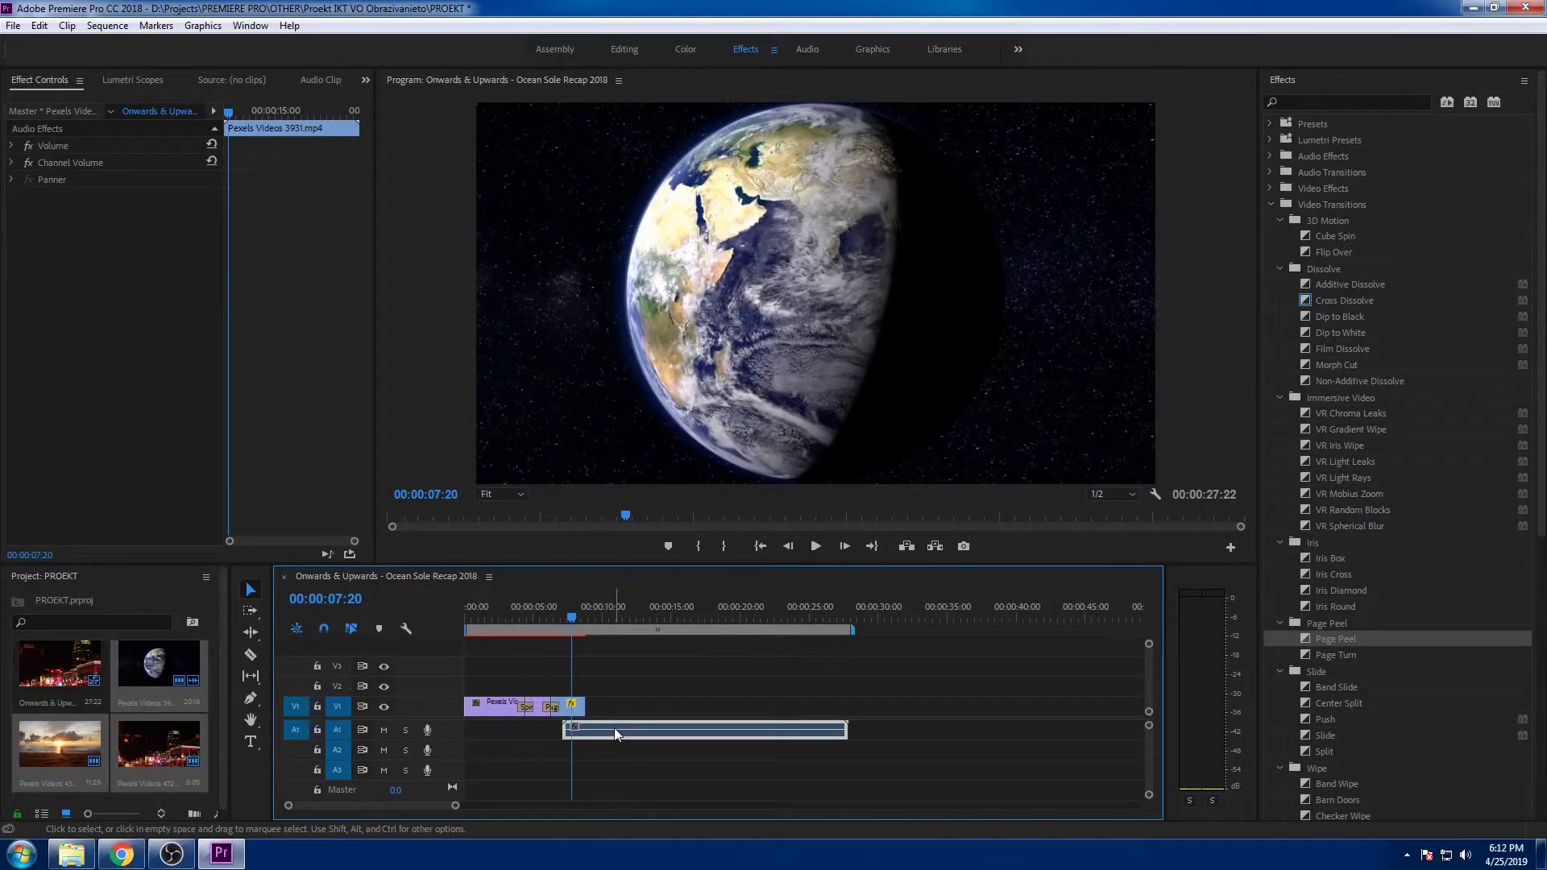
Delete the selected audio clip so the A1 track is empty.
key("Delete")
left_click(547, 610)
key("ctrl+z")
key("ctrl+z")
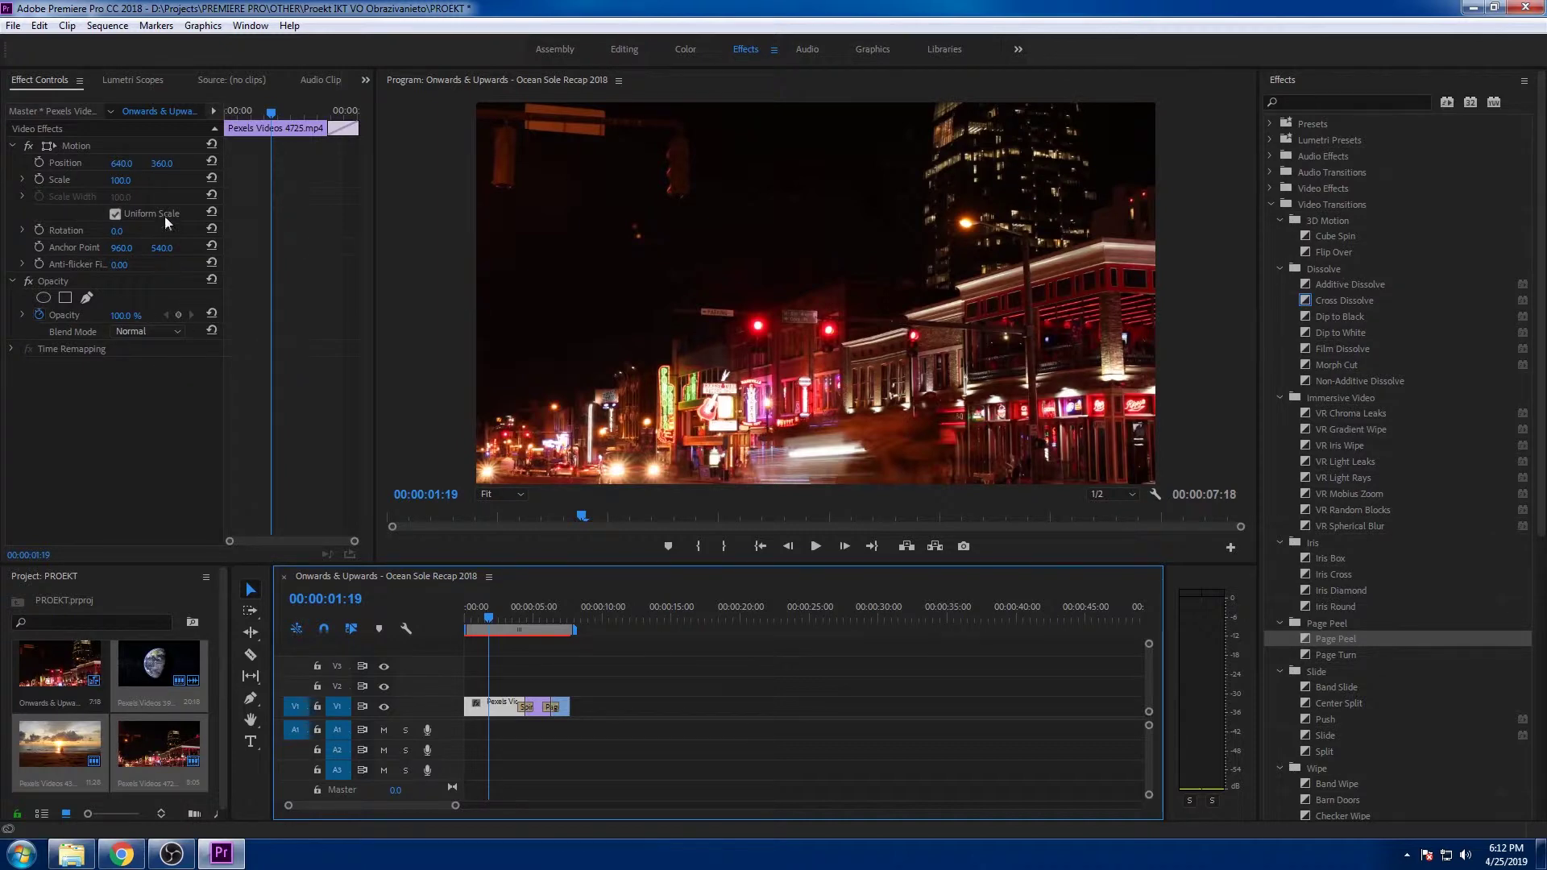
Set the Pexels Videos 4725 clip's Position to 421, 659 and Scale to 126, then preview the sequence.
left_click_drag(119, 165, 452, 164)
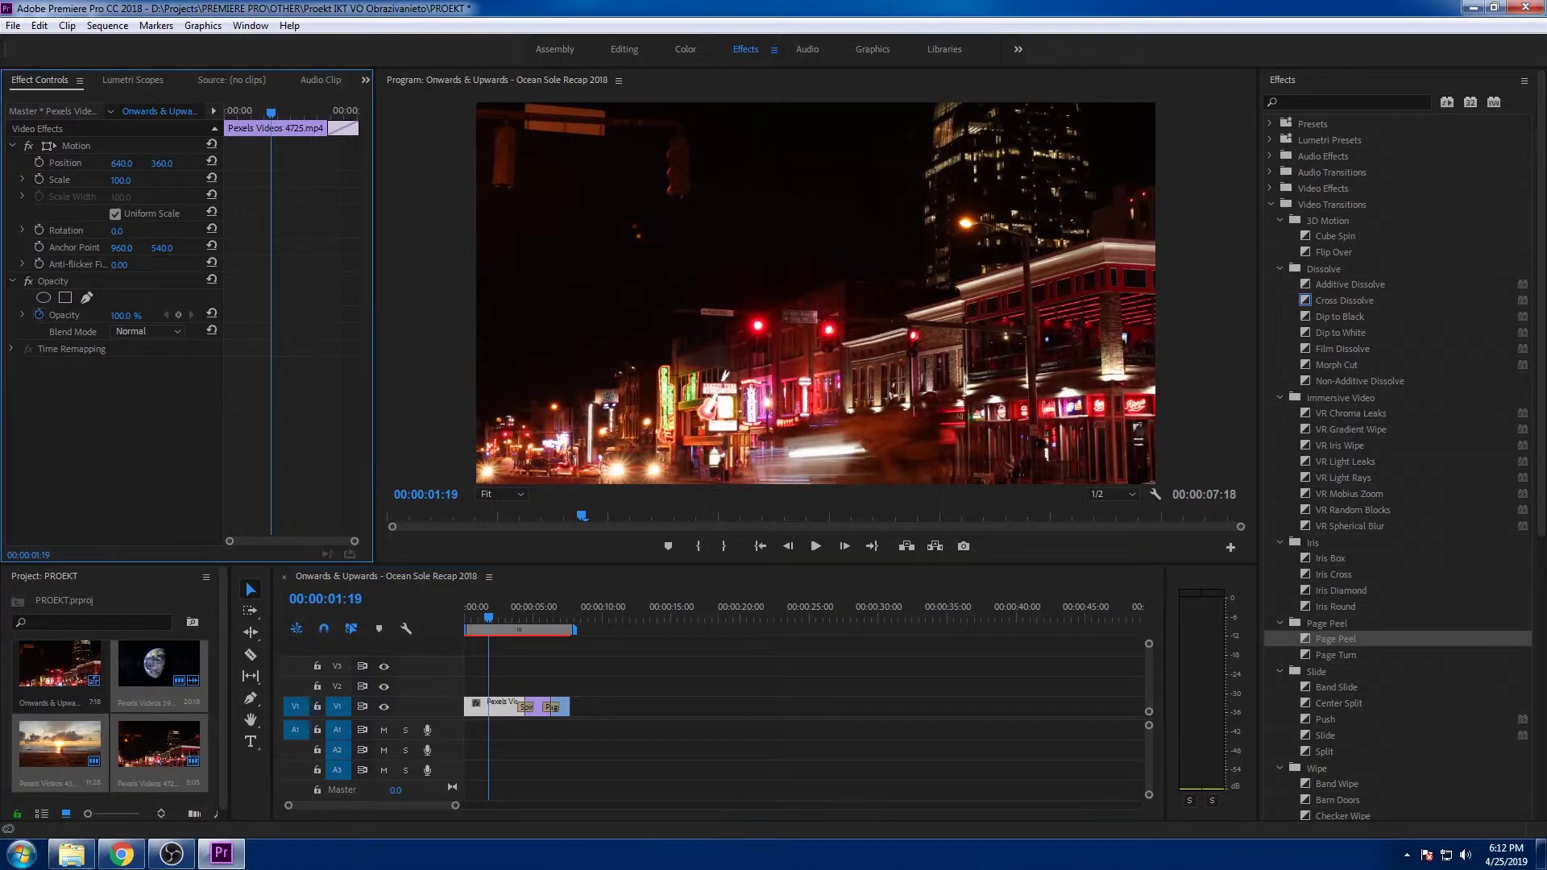
mouse_move(121, 164)
left_mouse_down()
mouse_move(32, 164)
mouse_move(189, 164)
mouse_move(40, 163)
left_mouse_up()
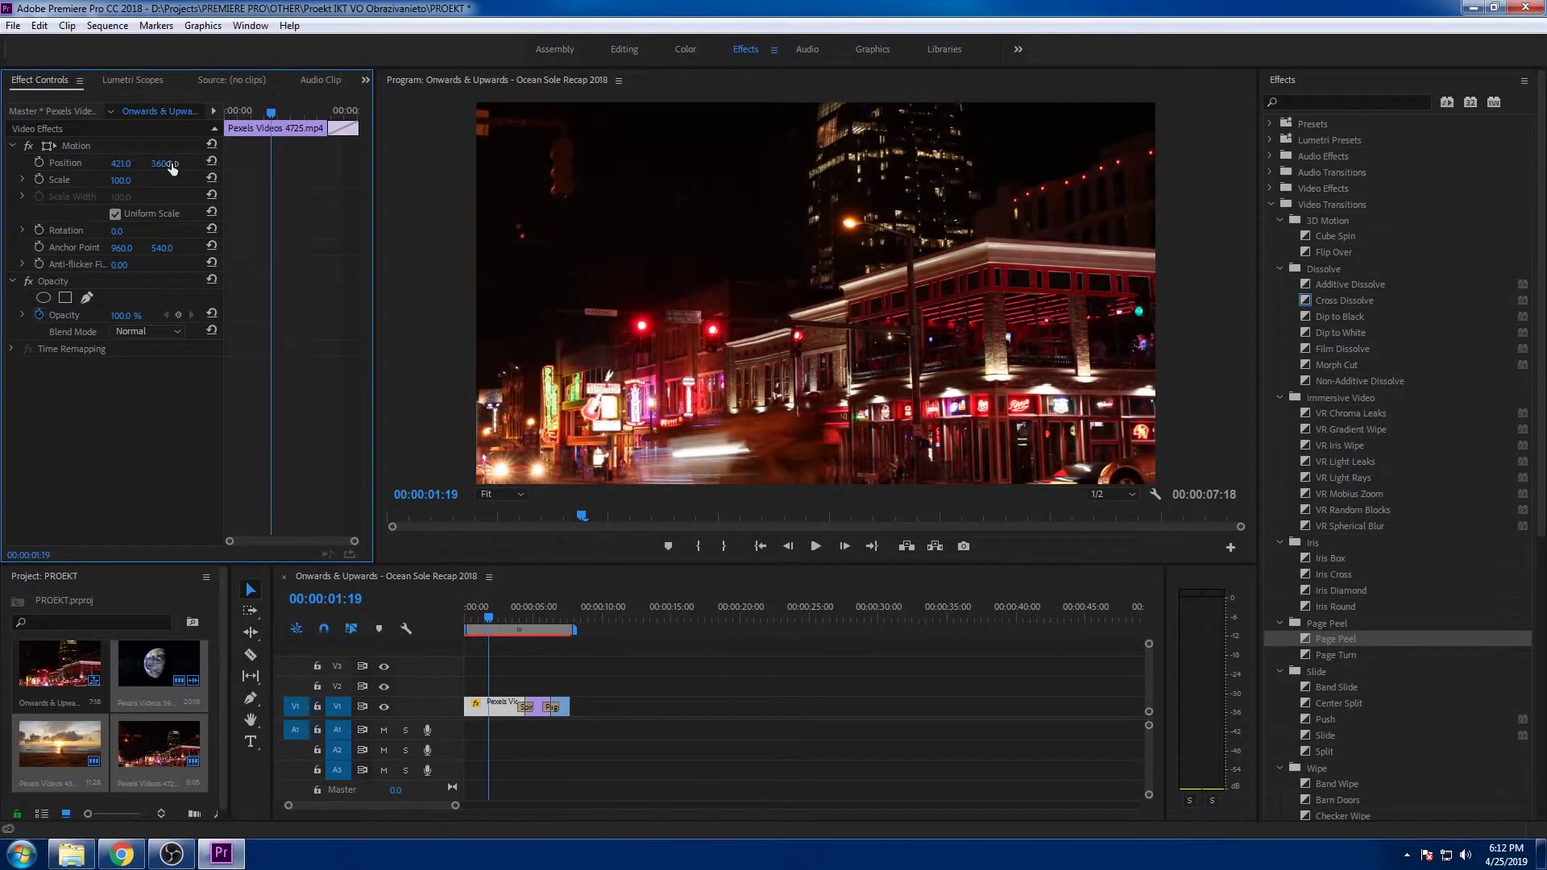
left_click_drag(162, 163, 305, 163)
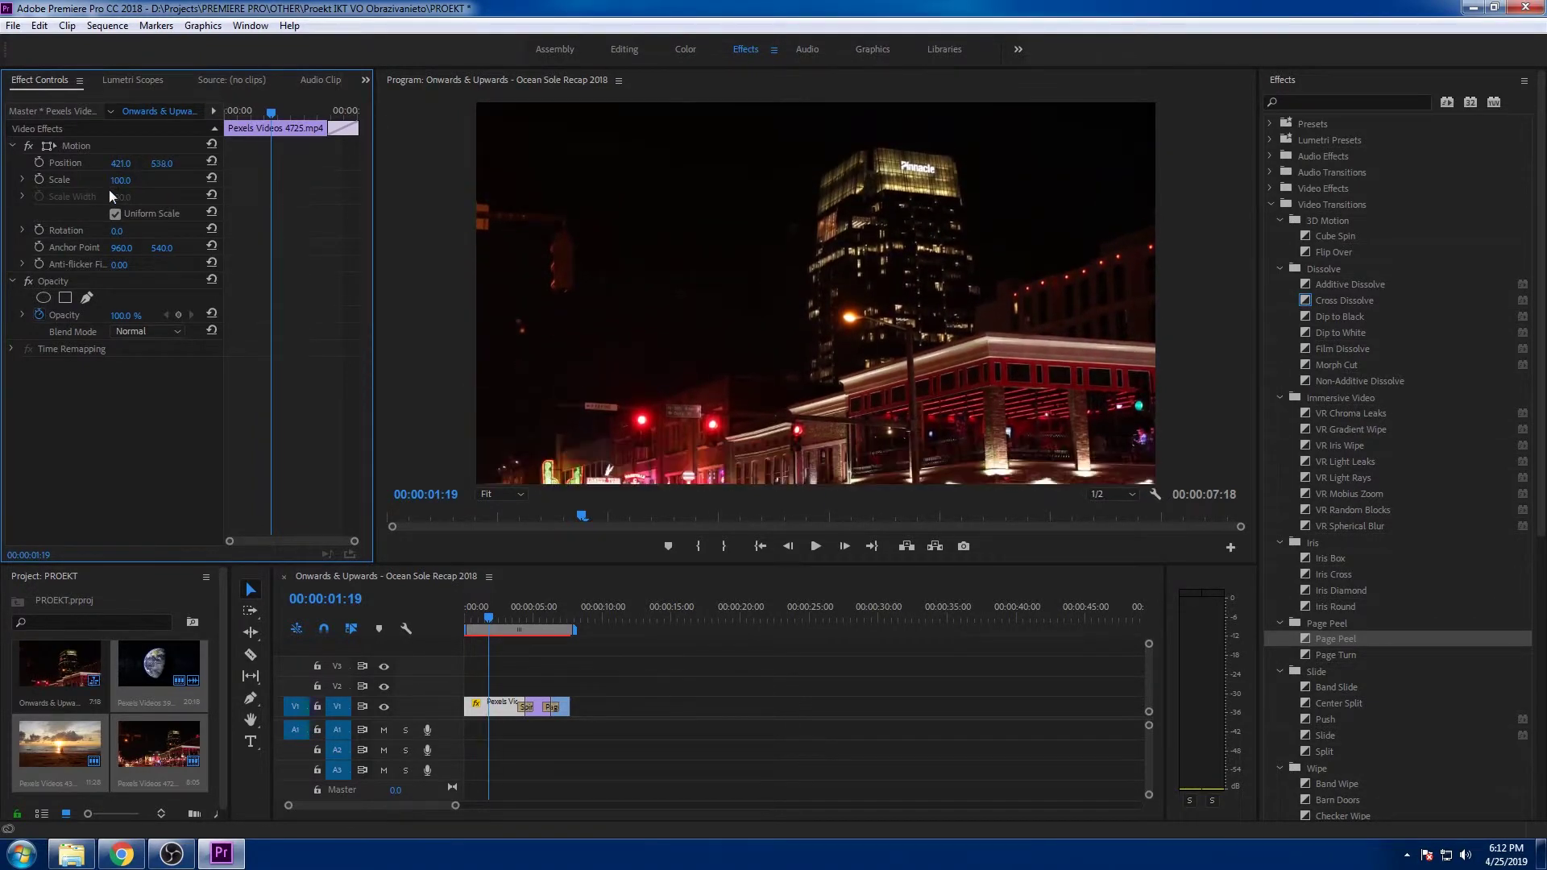
mouse_move(119, 180)
left_mouse_down()
mouse_move(38, 181)
mouse_move(124, 180)
left_mouse_up()
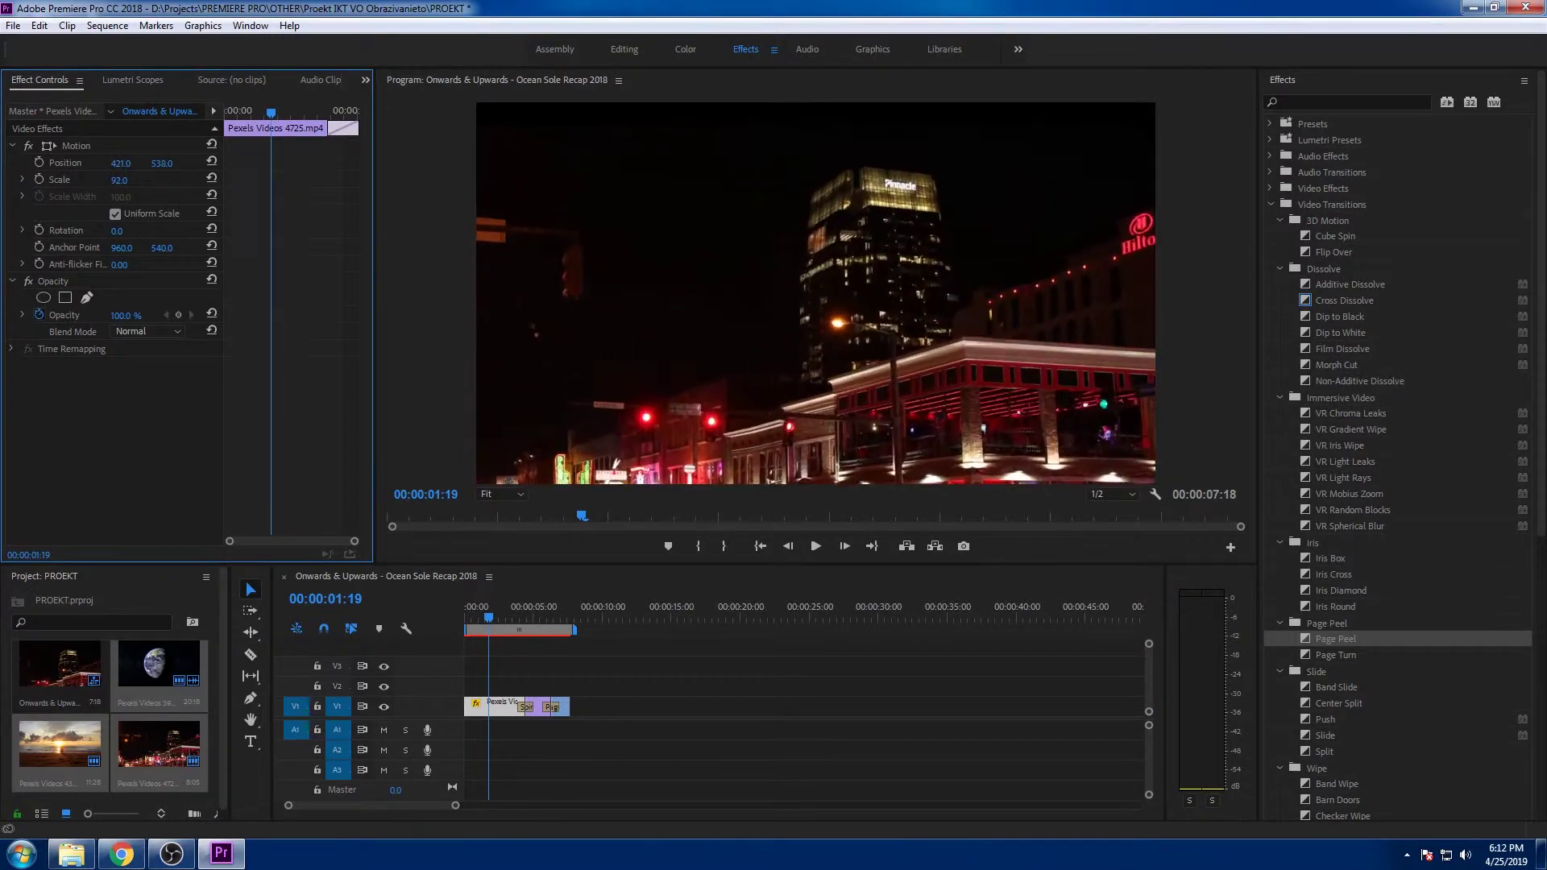
left_click_drag(155, 164, 209, 163)
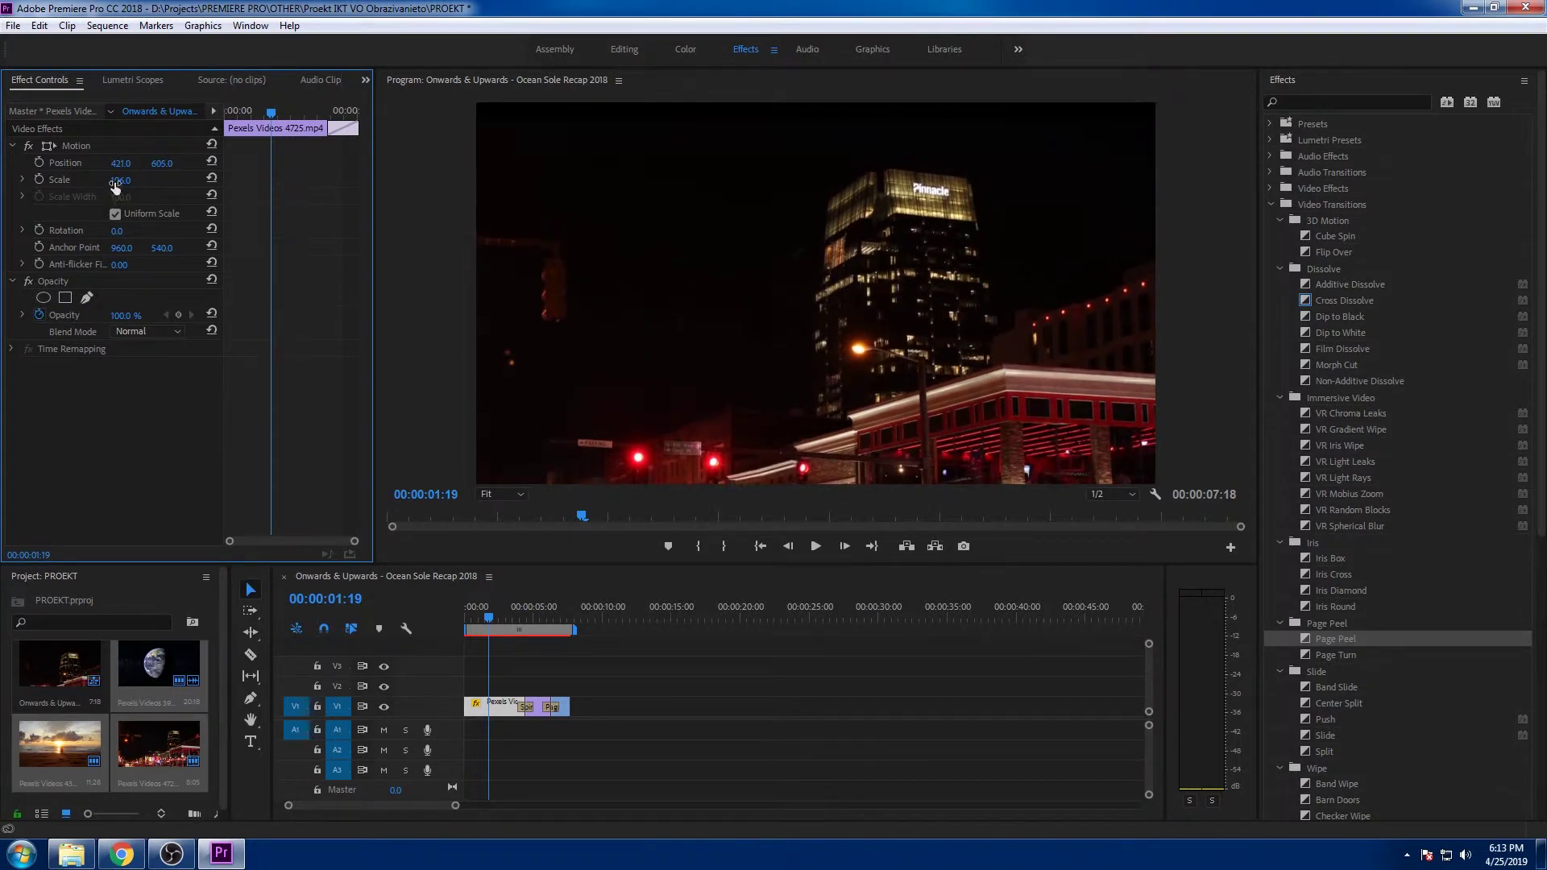
left_click_drag(116, 186, 196, 164)
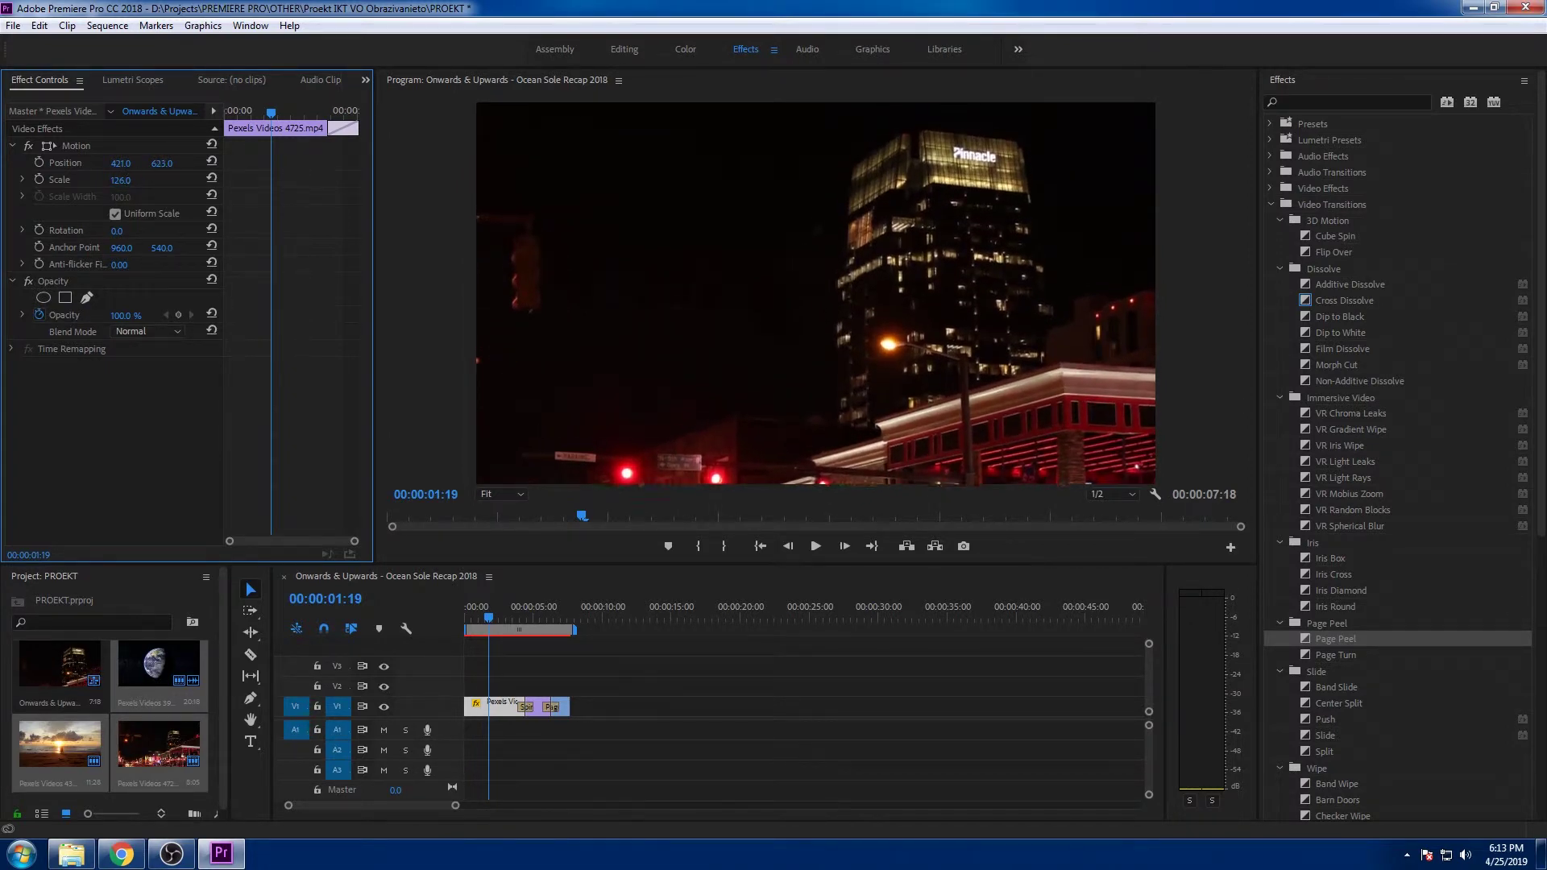
left_click(461, 615)
key("space")
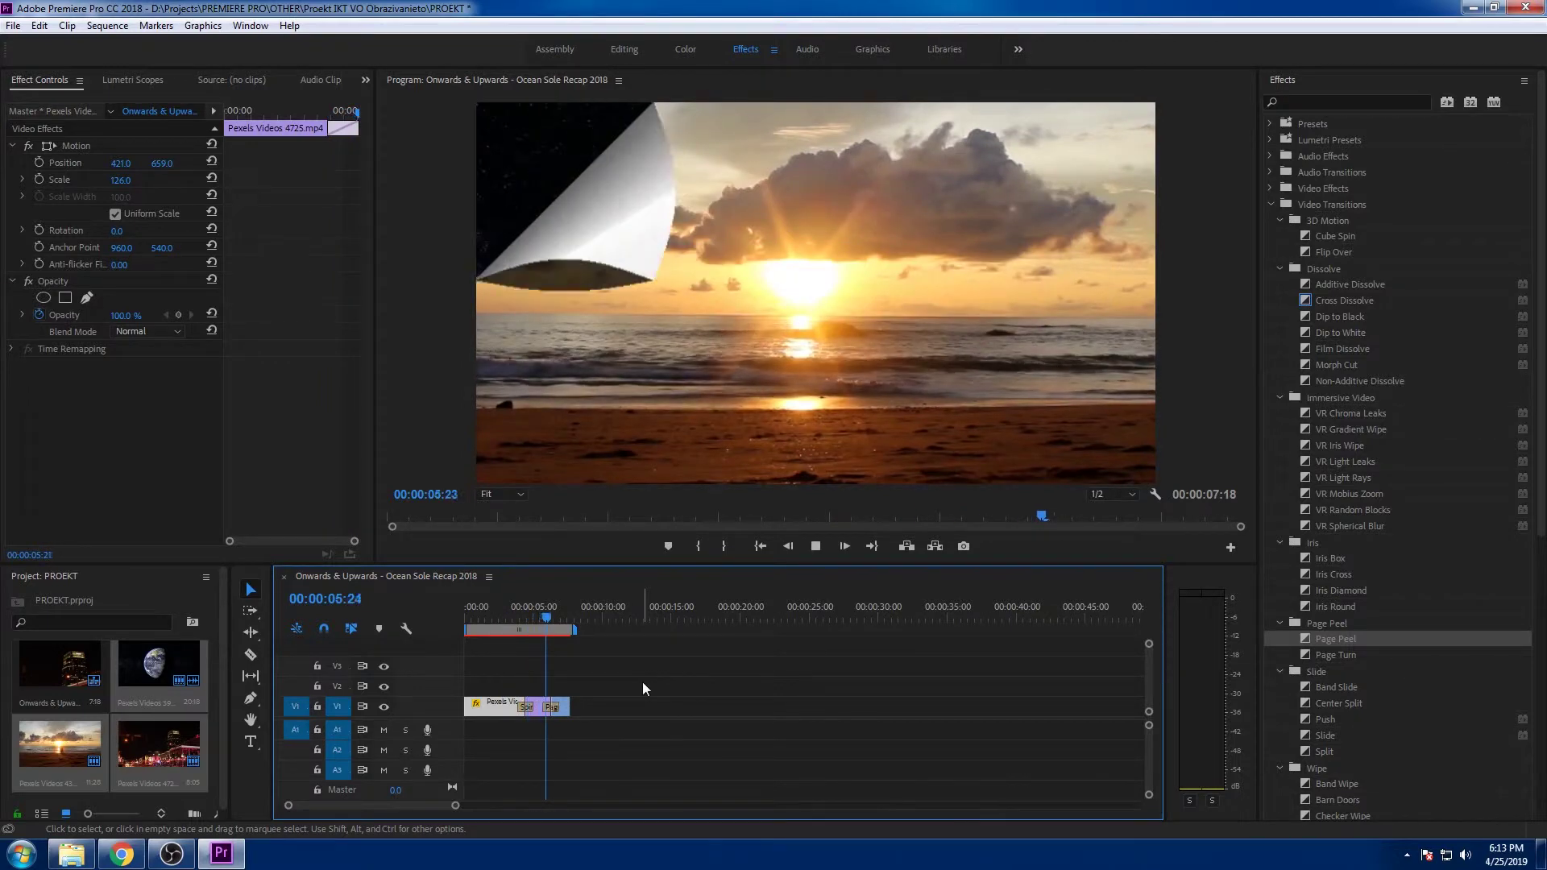
Keyframe the city clip's Rotation from 0° at 00:00:02:03 to 29° at 00:00:03:20, then preview.
left_click(488, 678)
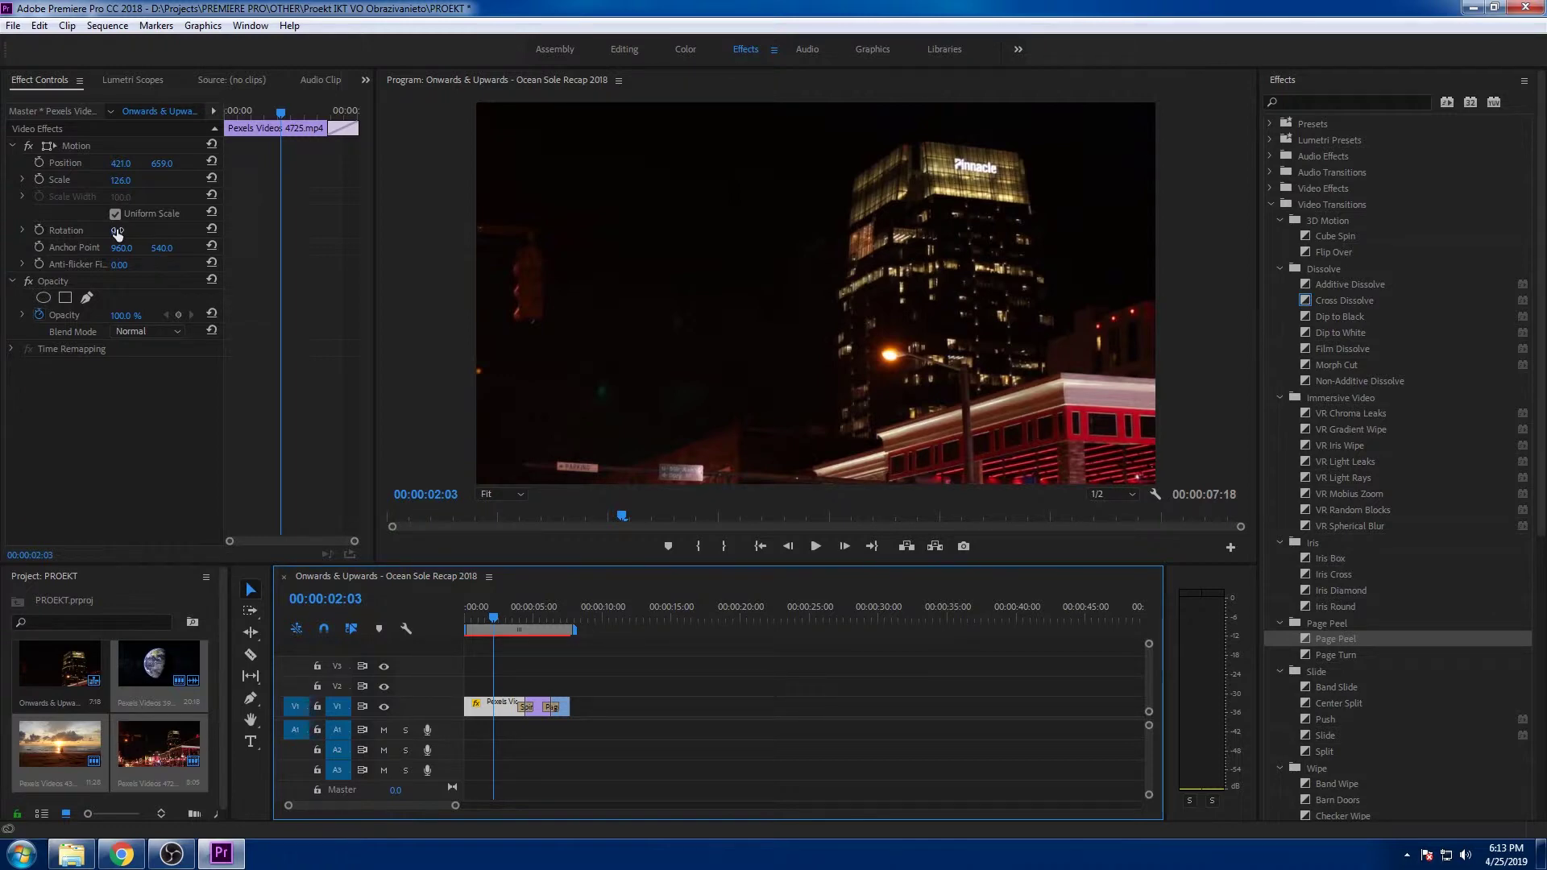
left_click(41, 230)
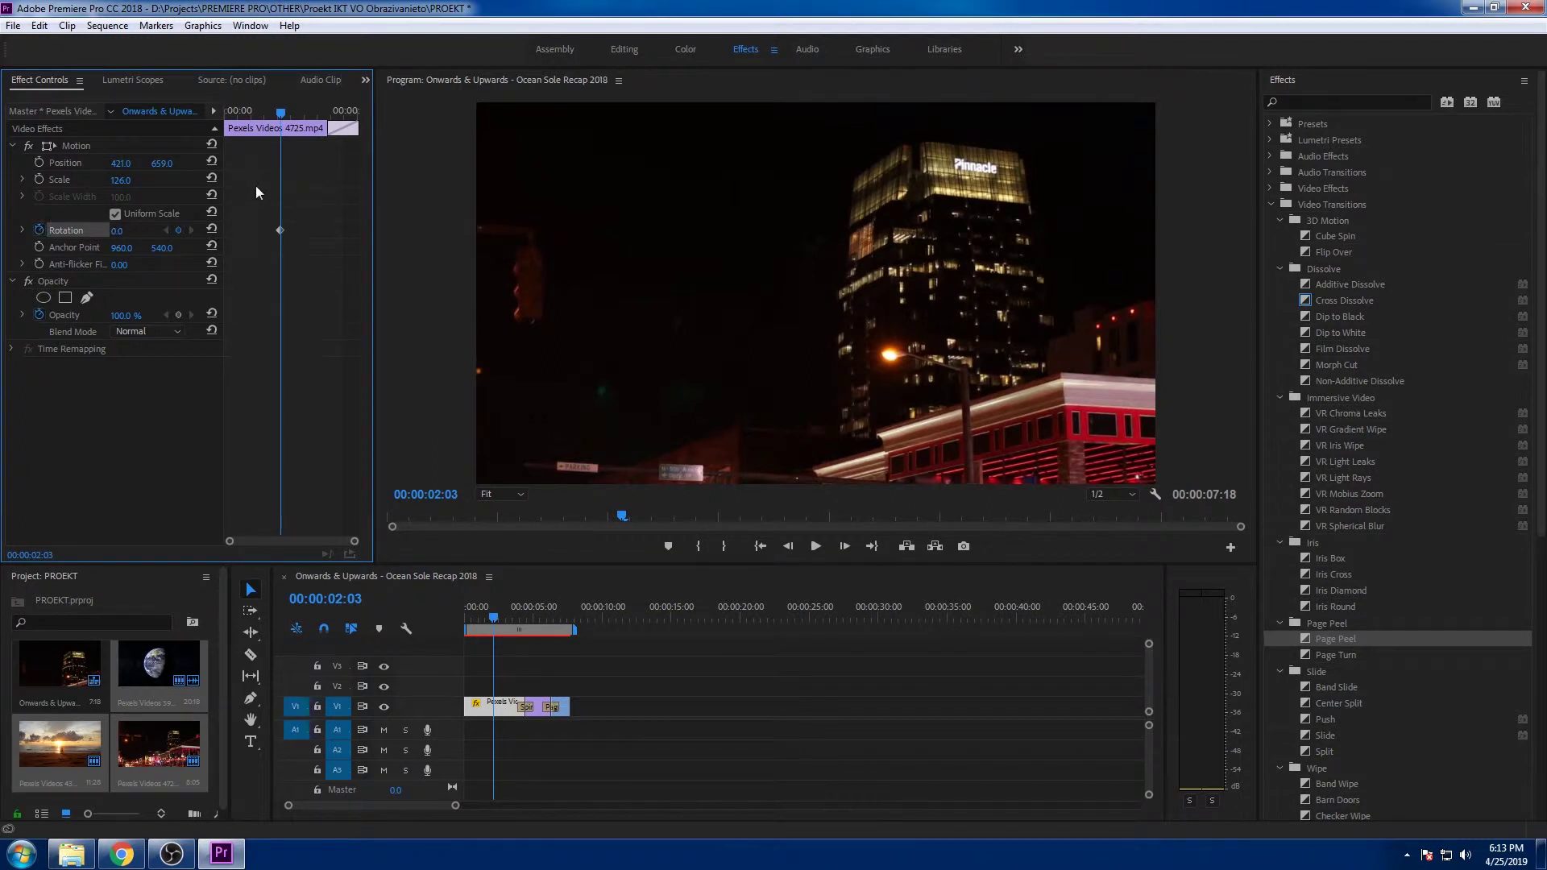
left_click_drag(284, 107, 327, 116)
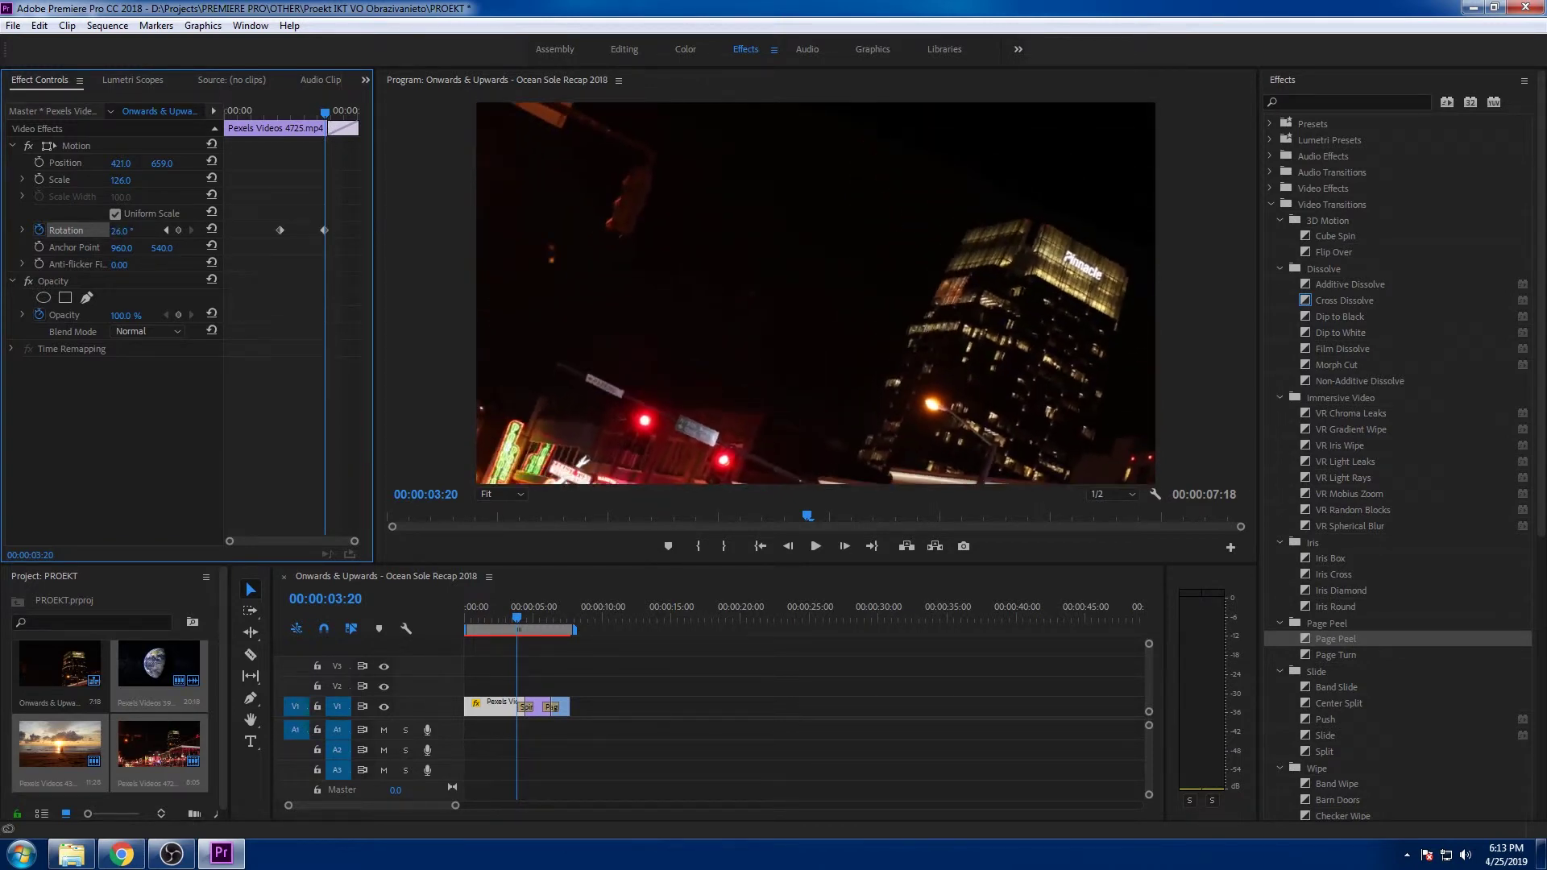
left_click_drag(117, 231, 392, 366)
left_click_drag(518, 619, 466, 618)
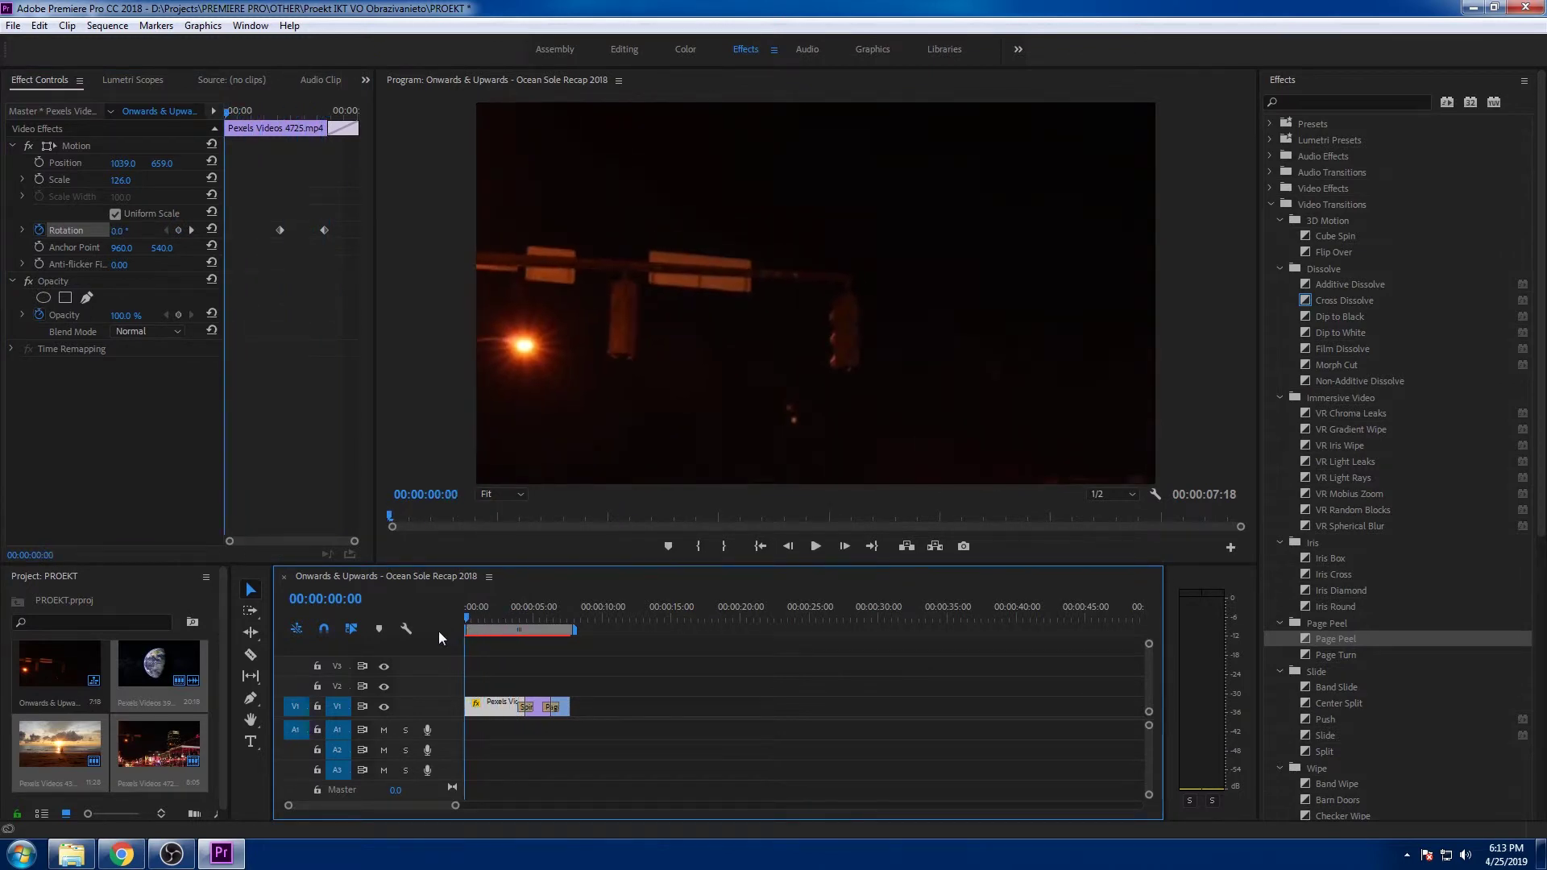
key("space")
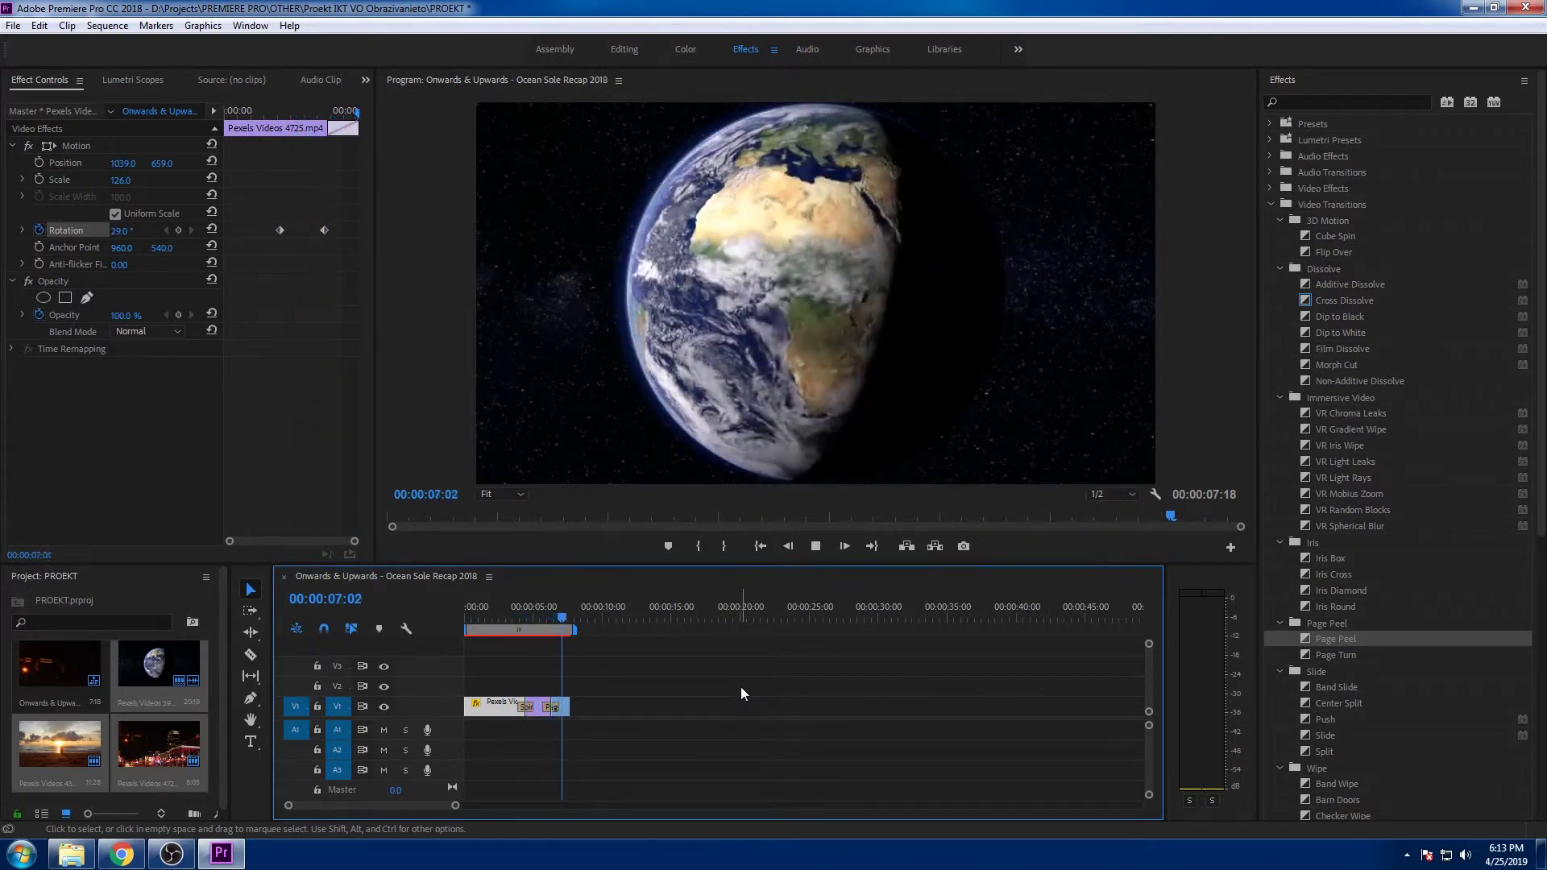
Undo the city clip's accidental sideways position shift with Edit > Undo.
key("Home")
left_click(39, 25)
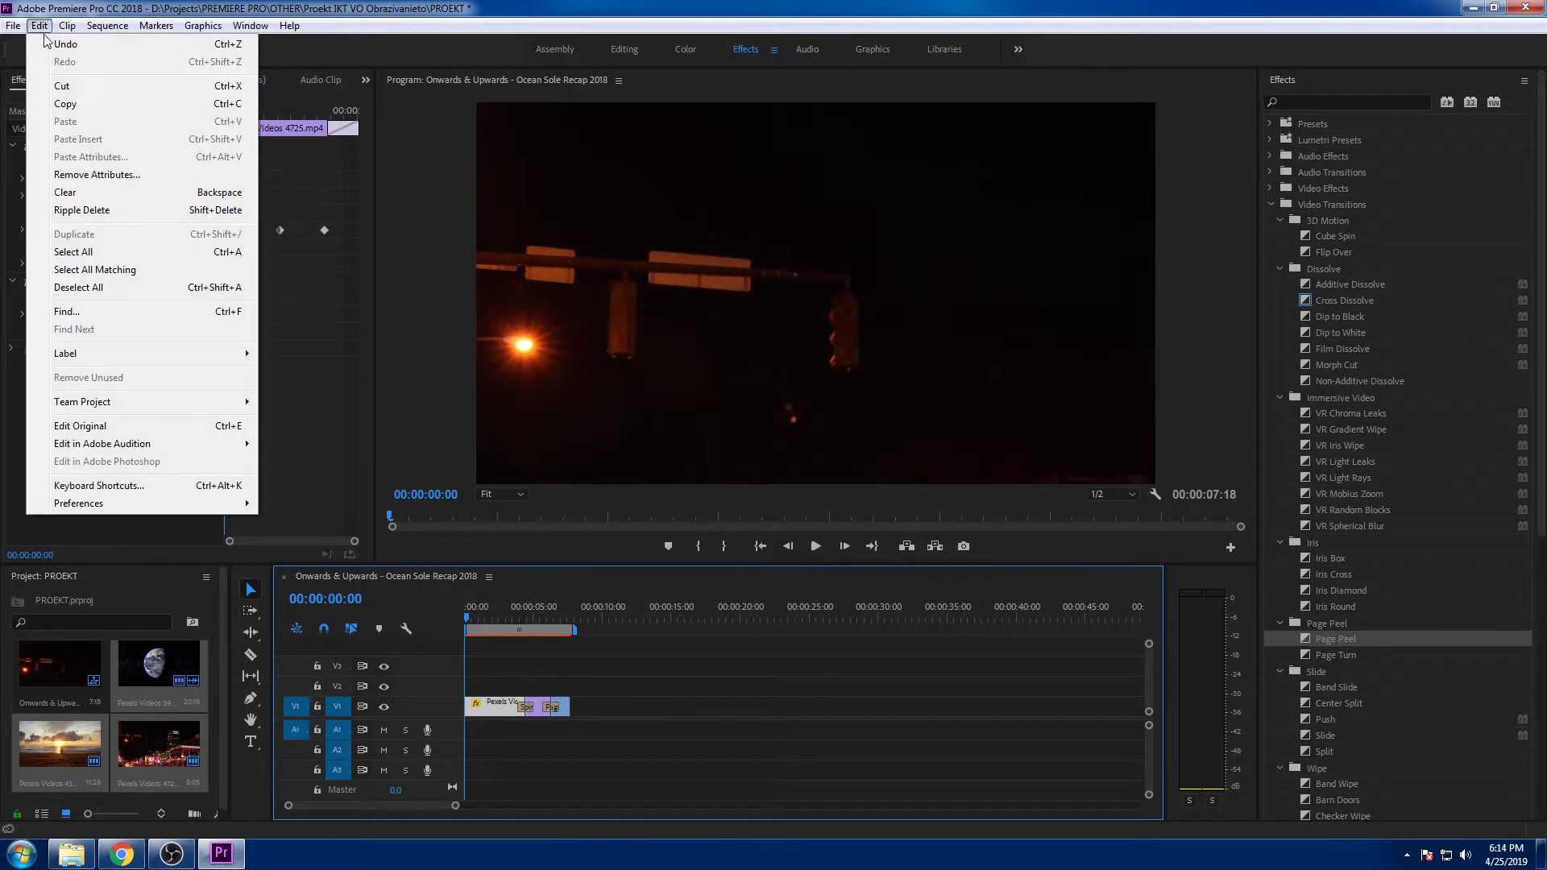
left_click(58, 45)
left_click(39, 25)
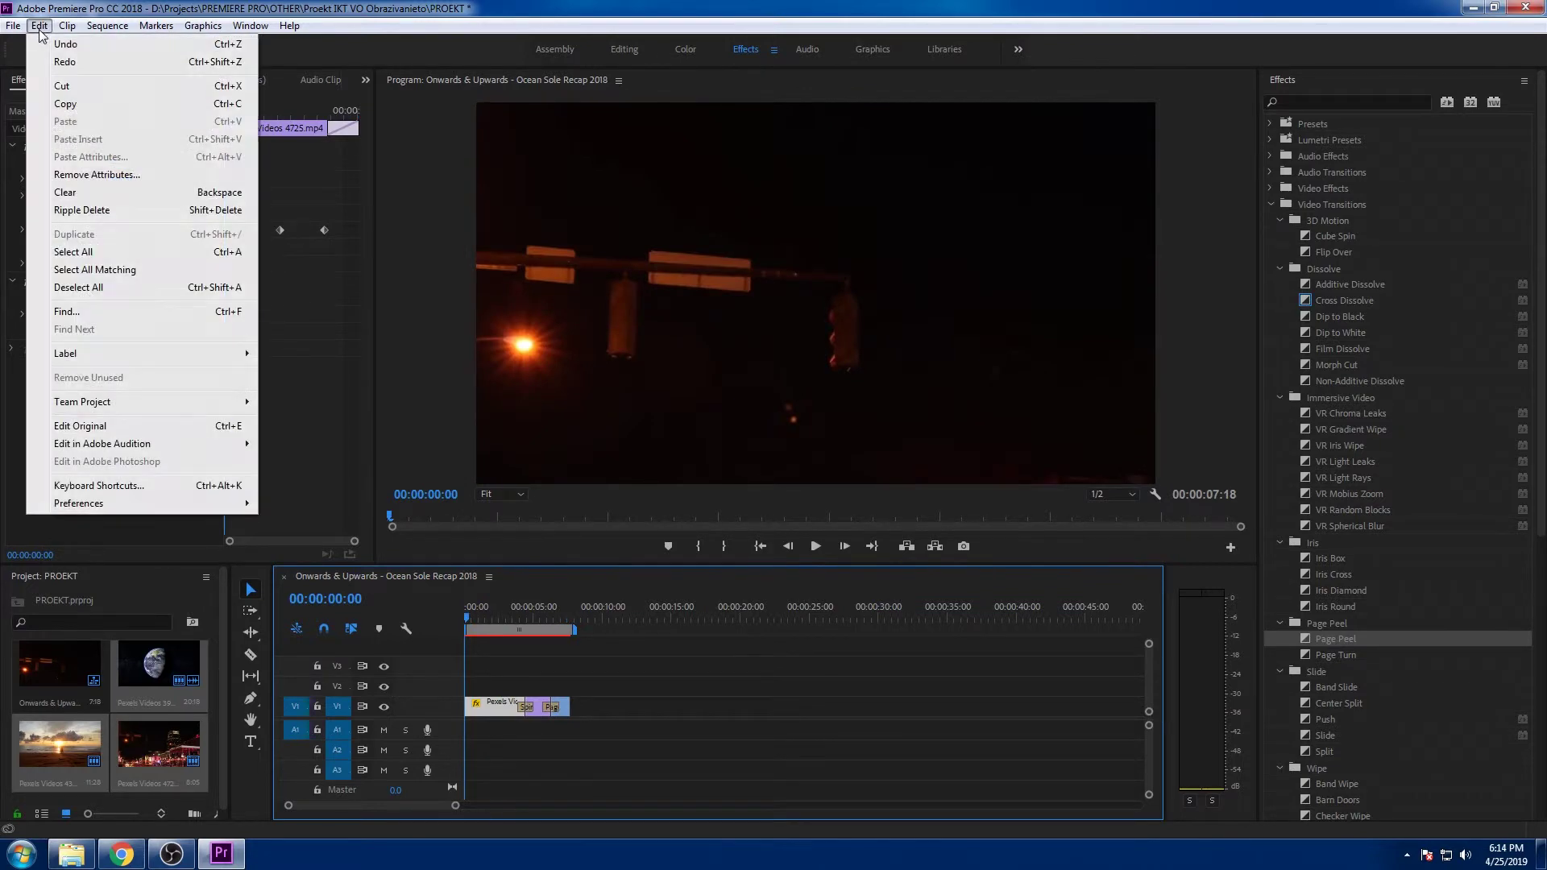
left_click(46, 44)
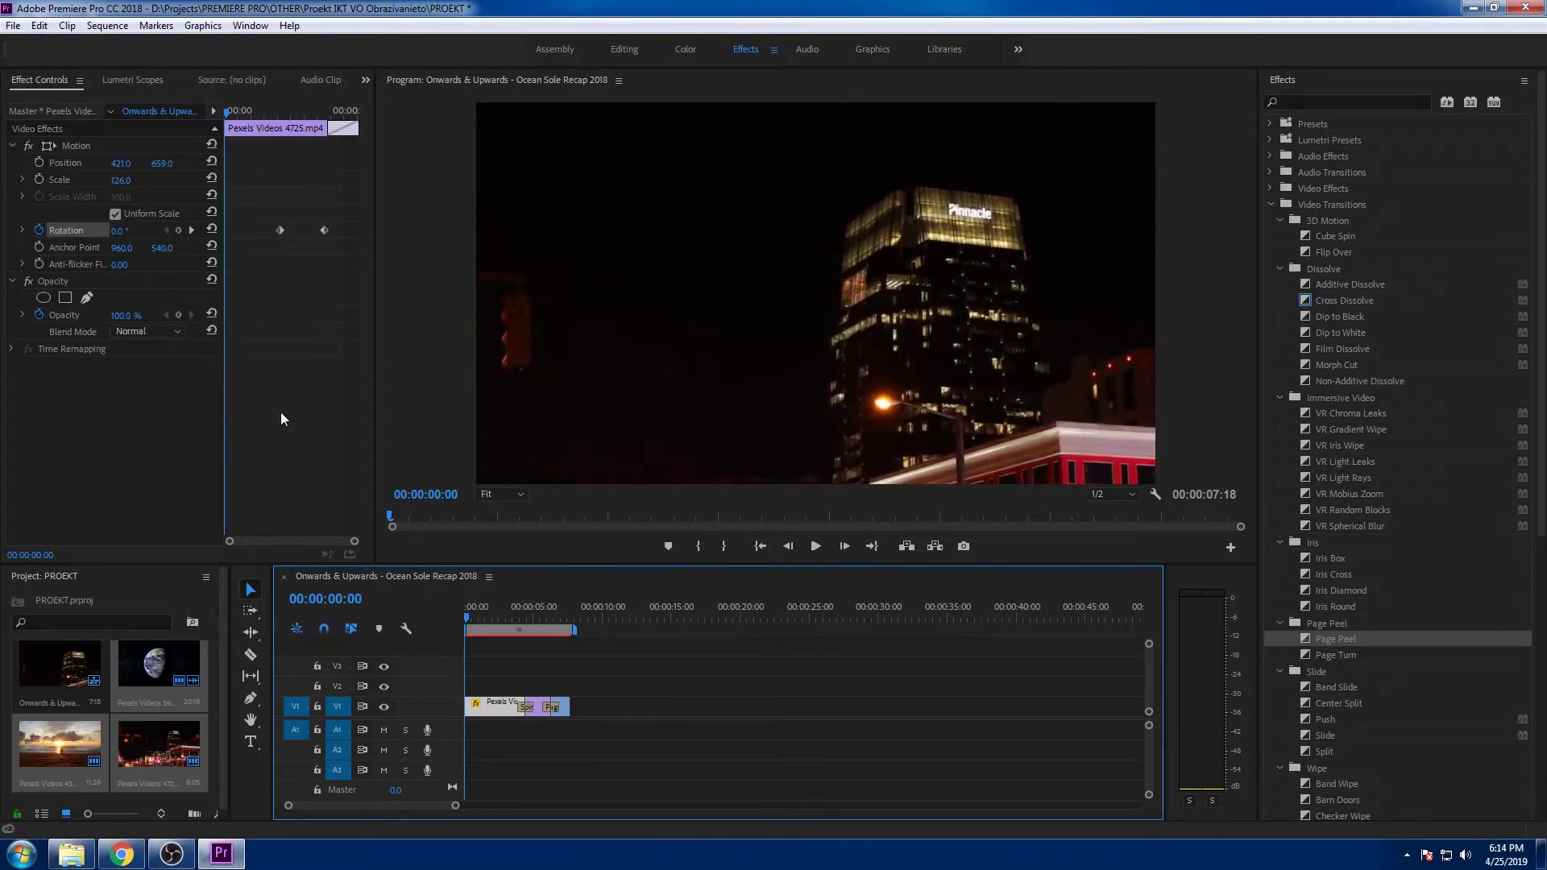
Delete the city clip's rotation keyframes so Rotation returns to 0°, then preview.
left_click(38, 230)
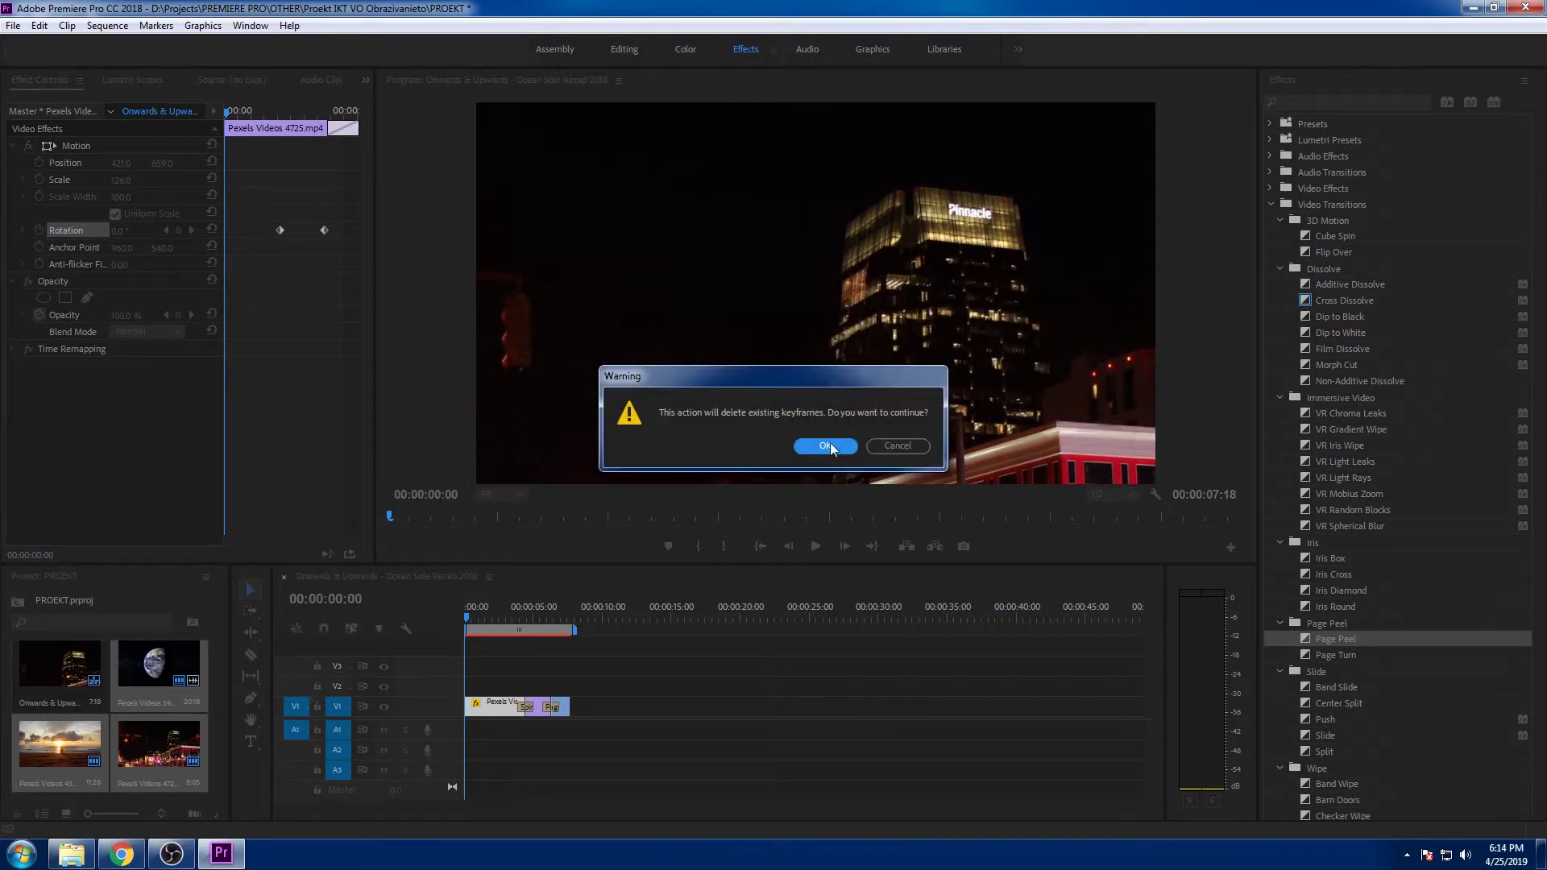
left_click(830, 445)
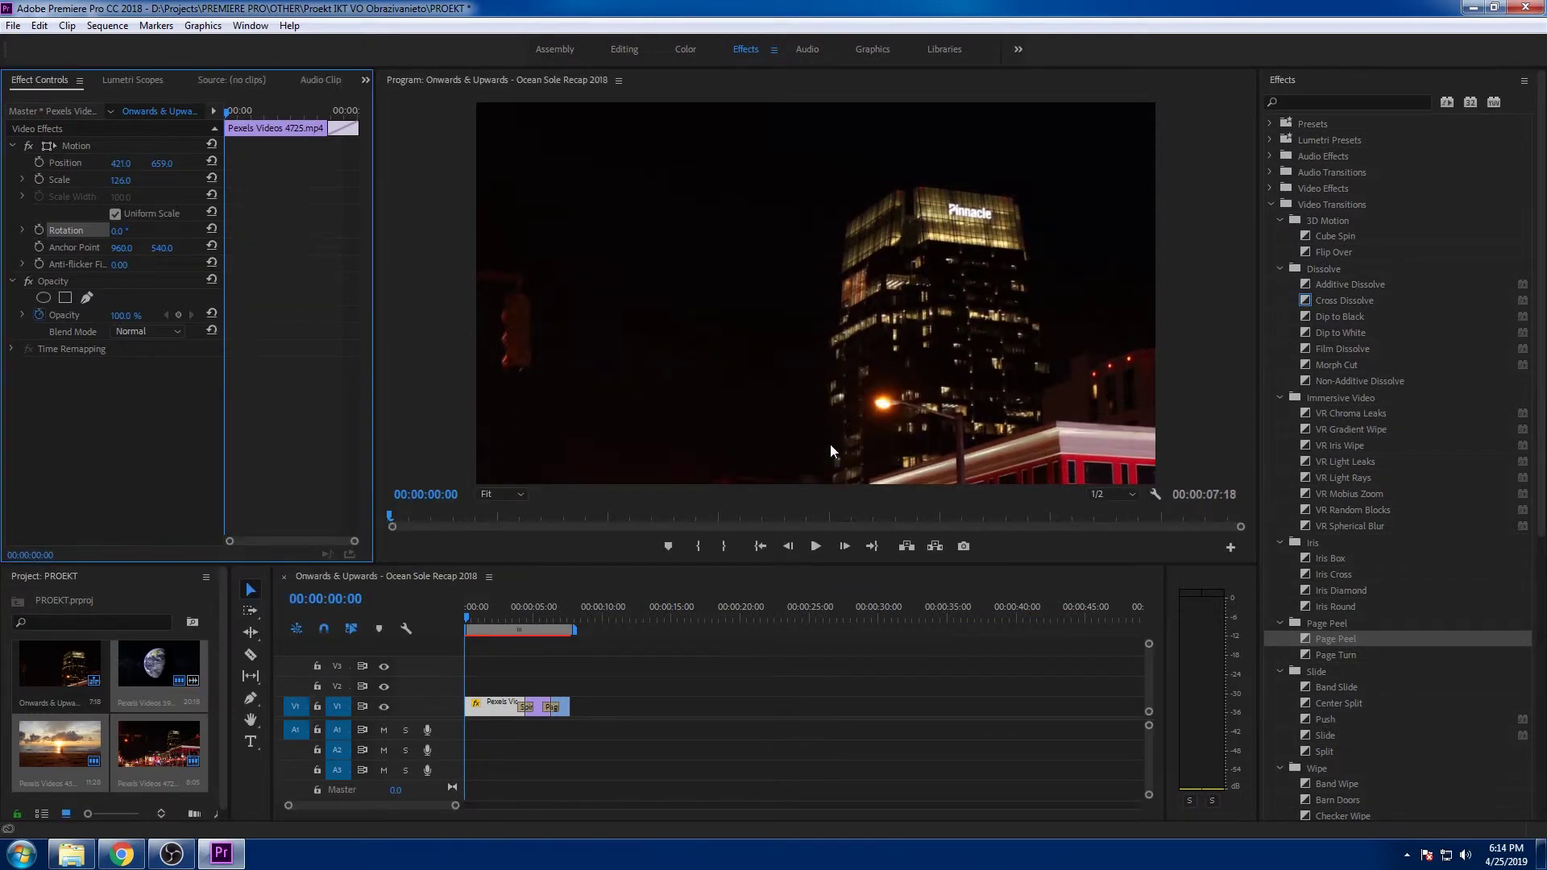
key("space")
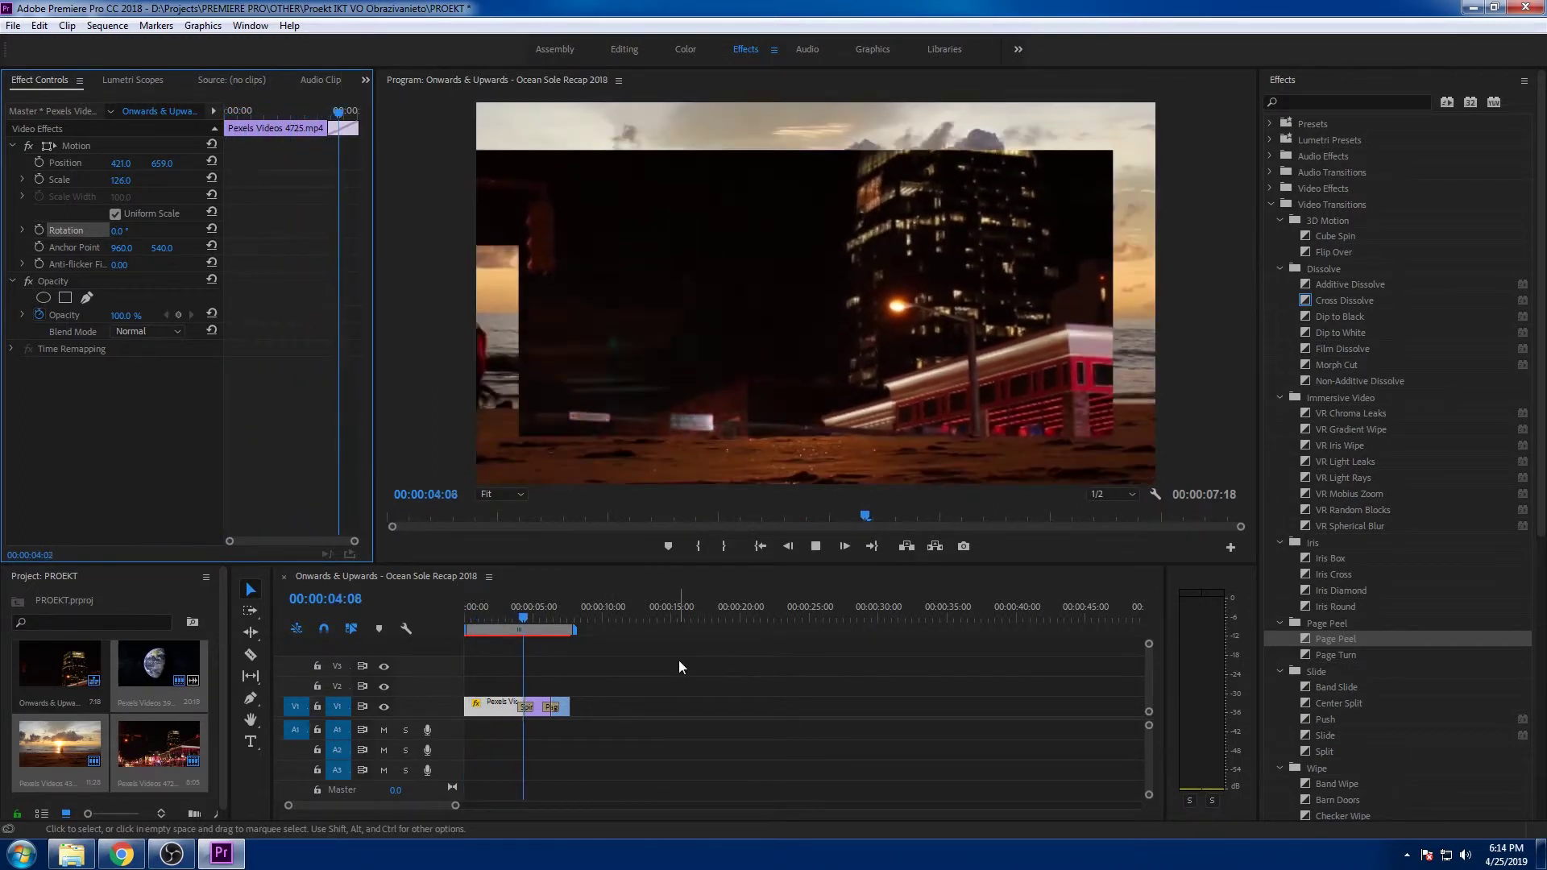
left_click(468, 618)
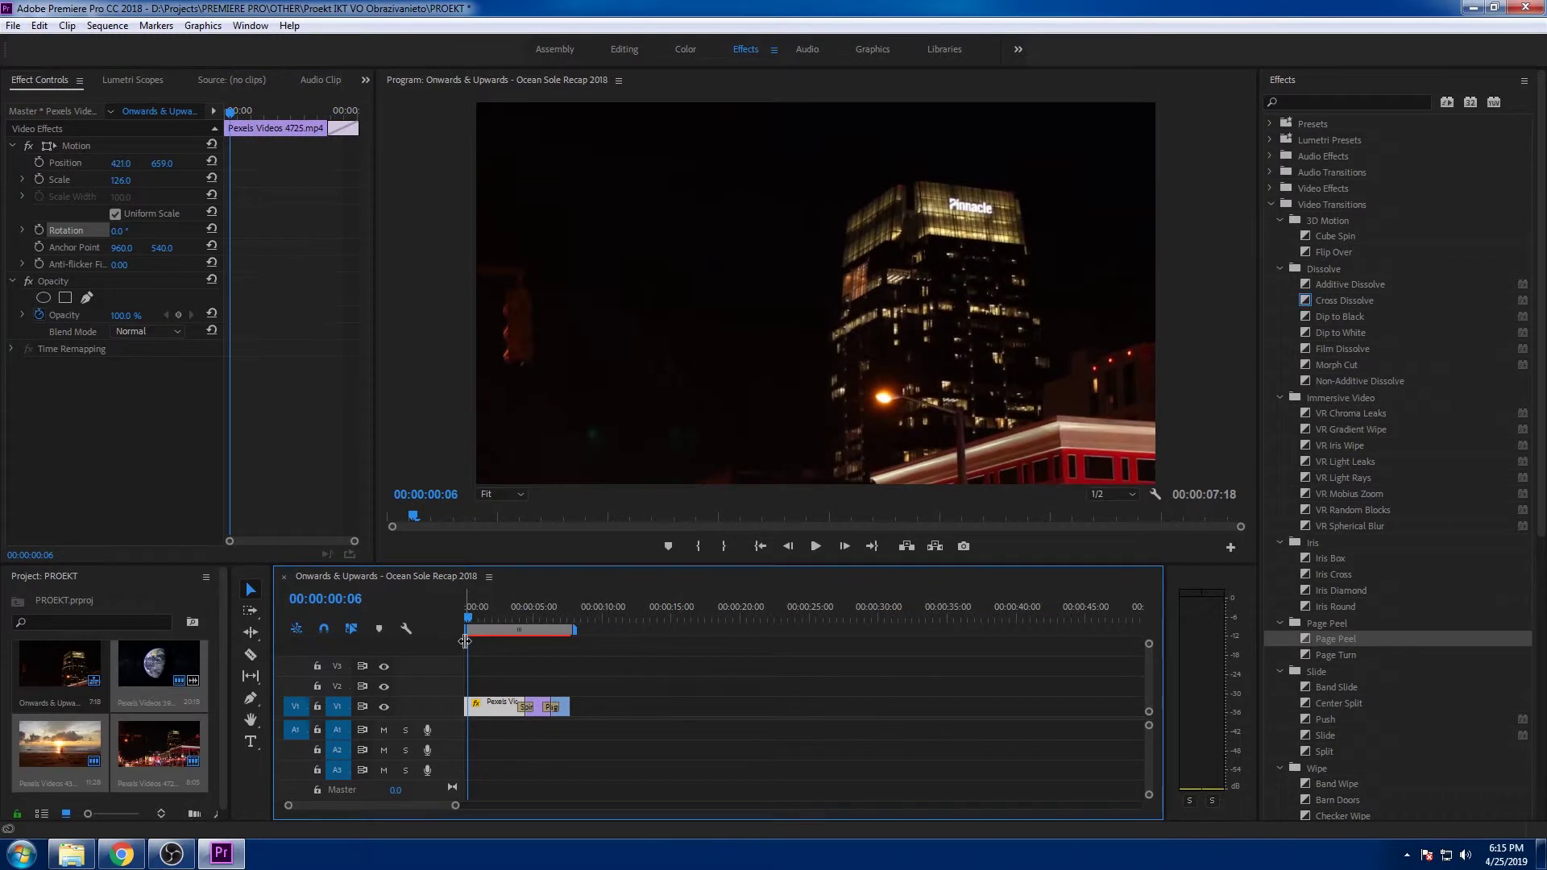
Add a 'some text' title in Tahoma over the city clip with font size 99.
left_click(250, 741)
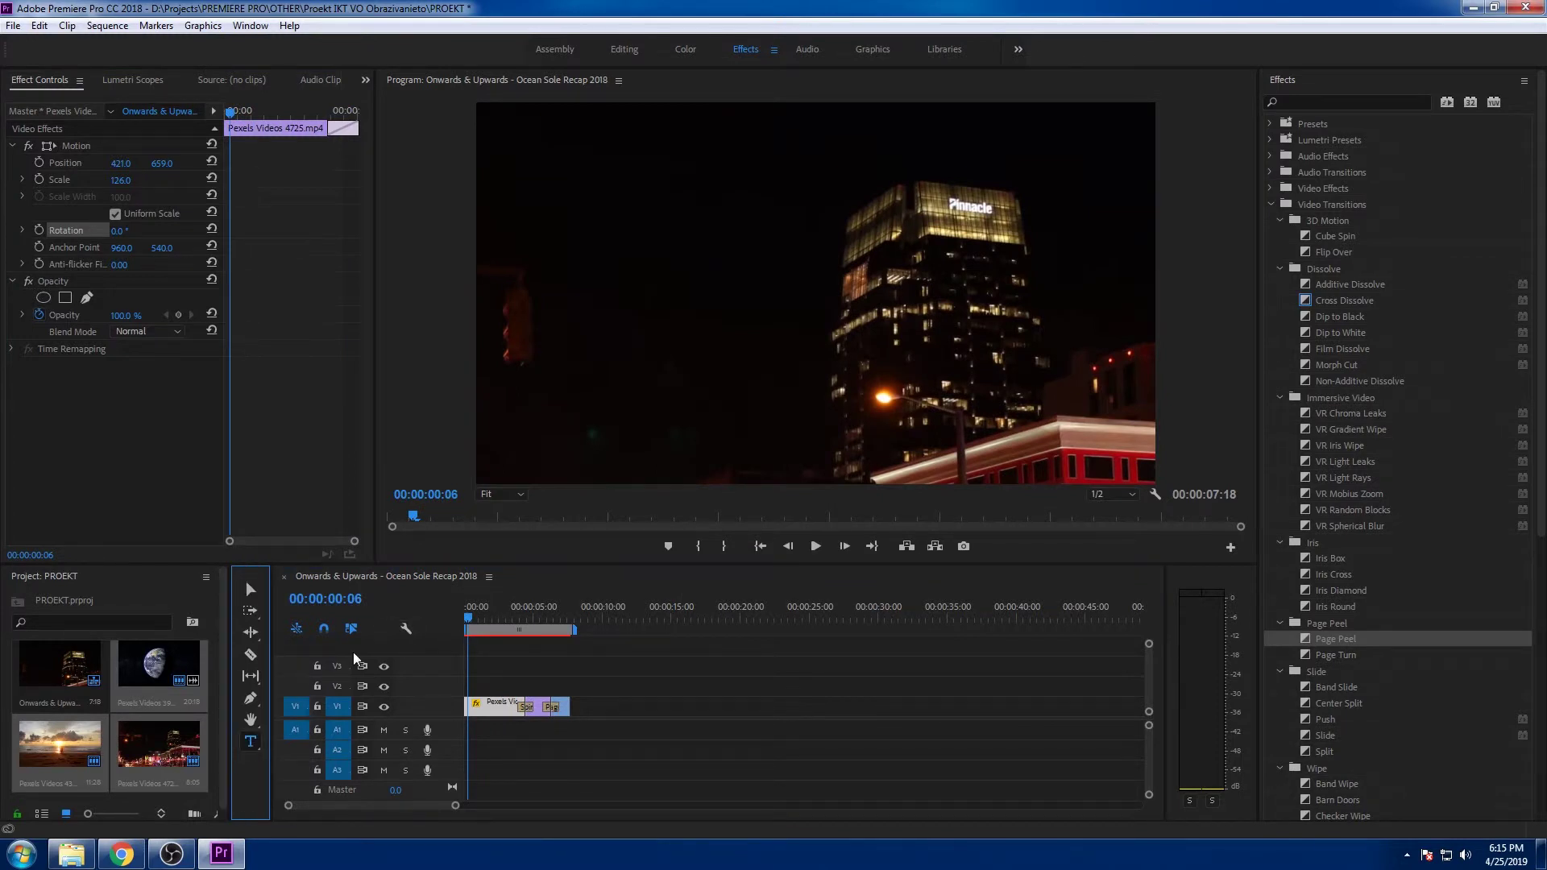
left_click(531, 198)
type("some text")
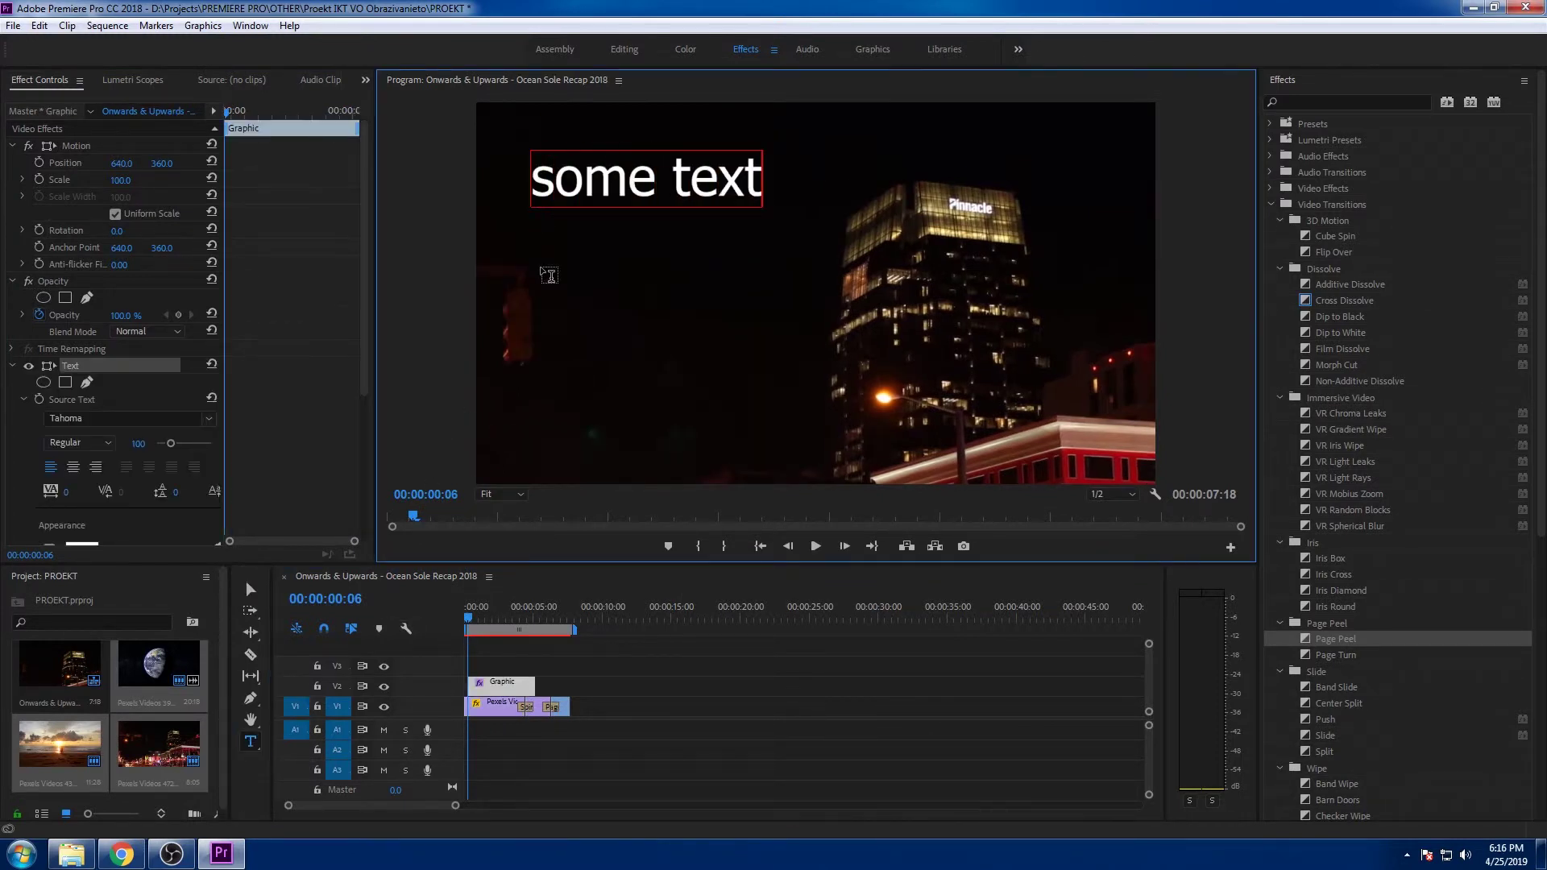
left_click_drag(368, 305, 379, 421)
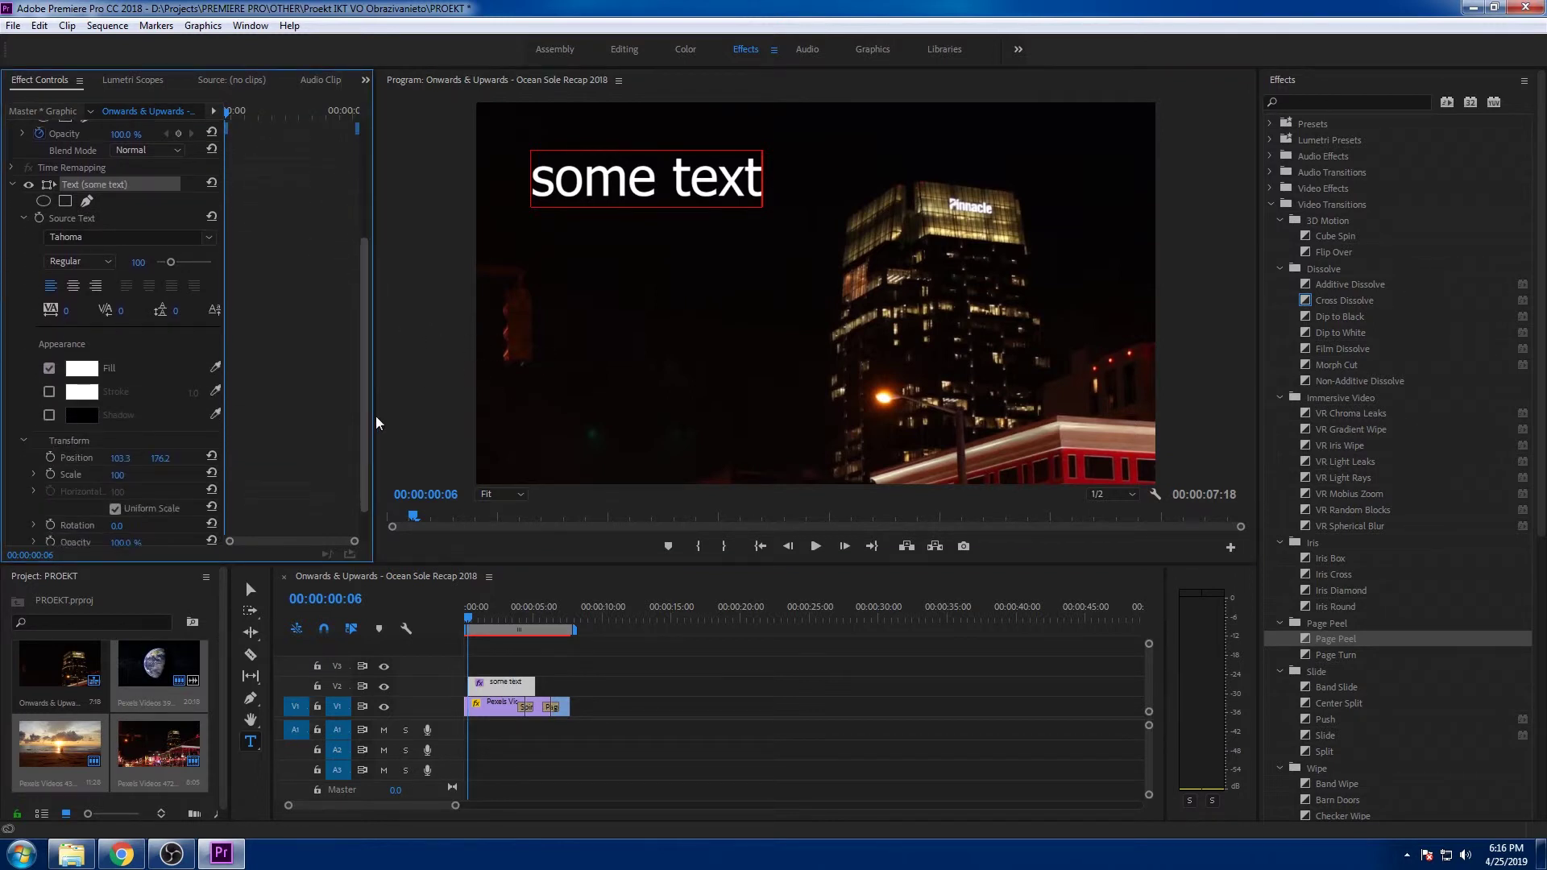
mouse_move(170, 245)
left_mouse_down()
mouse_move(184, 260)
mouse_move(166, 266)
mouse_move(185, 247)
mouse_move(170, 246)
left_mouse_up()
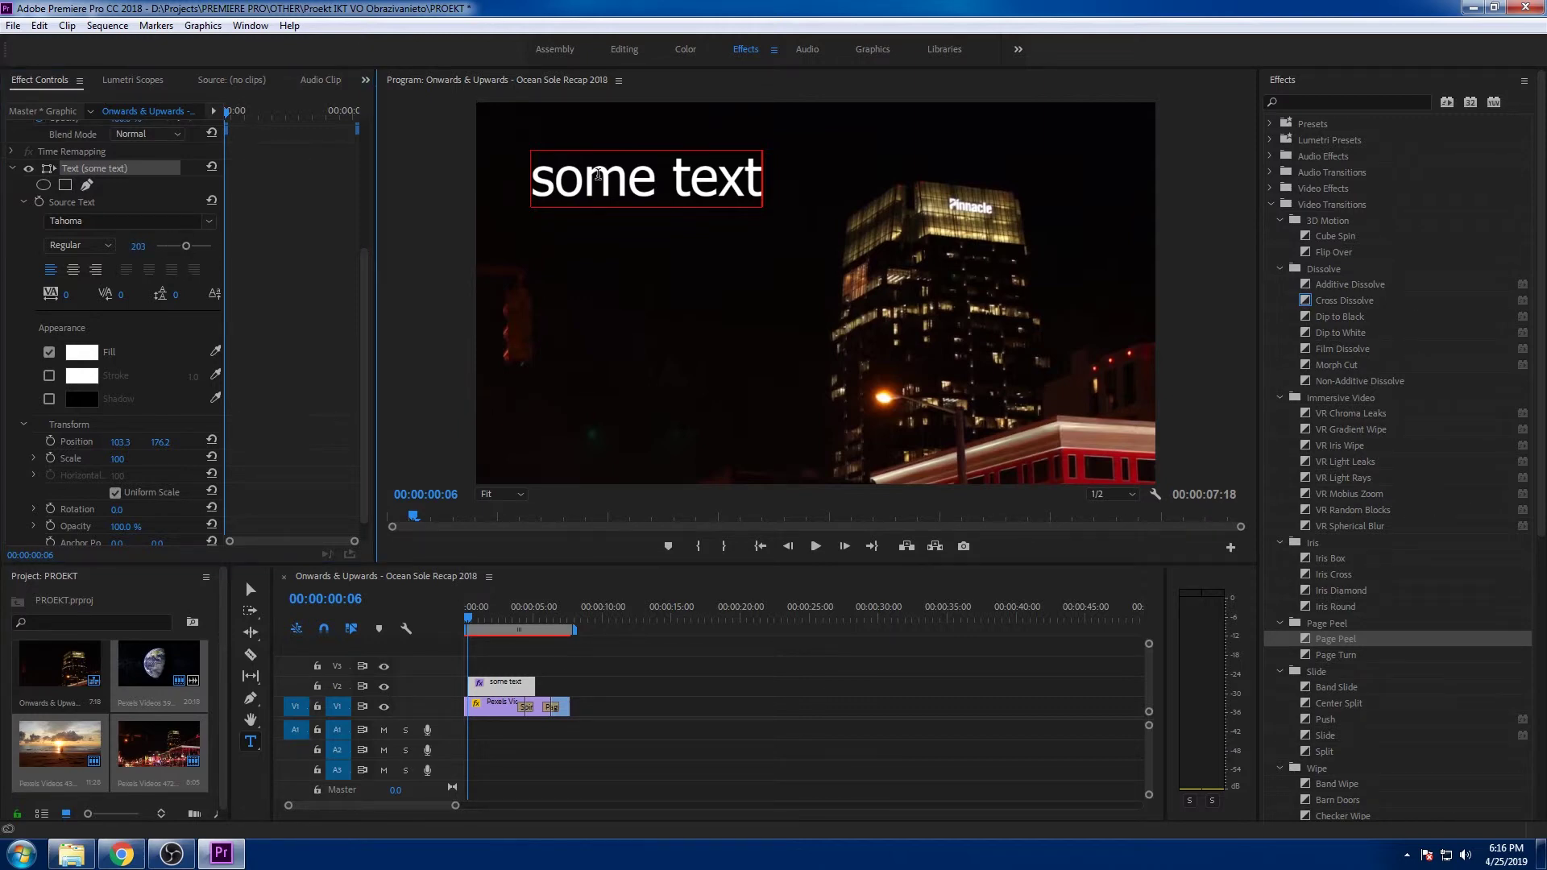
triple_click(642, 188)
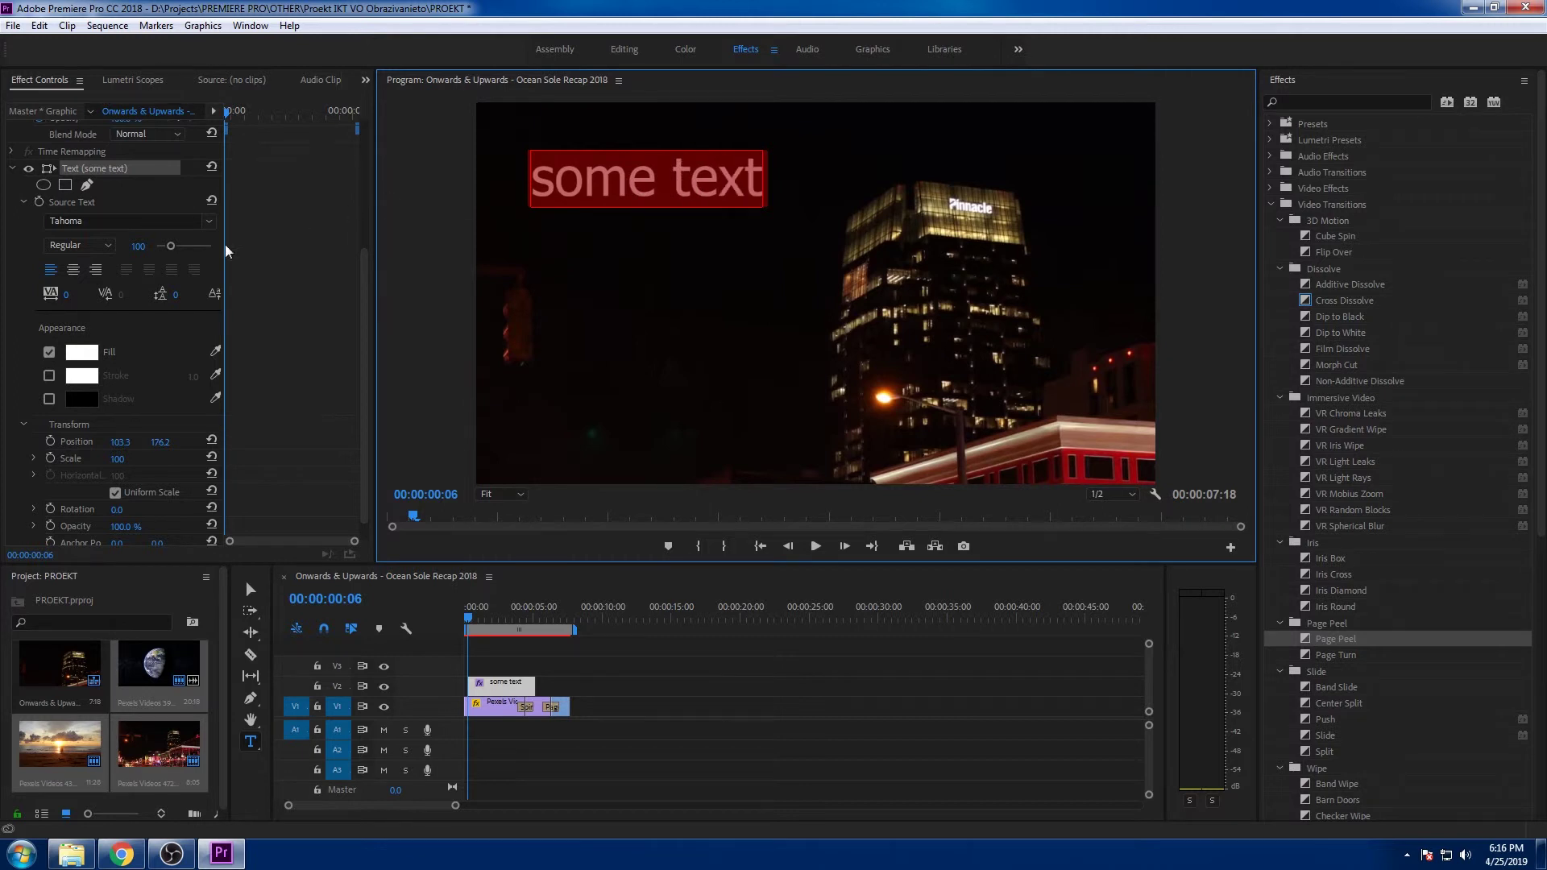
left_click_drag(170, 246, 169, 248)
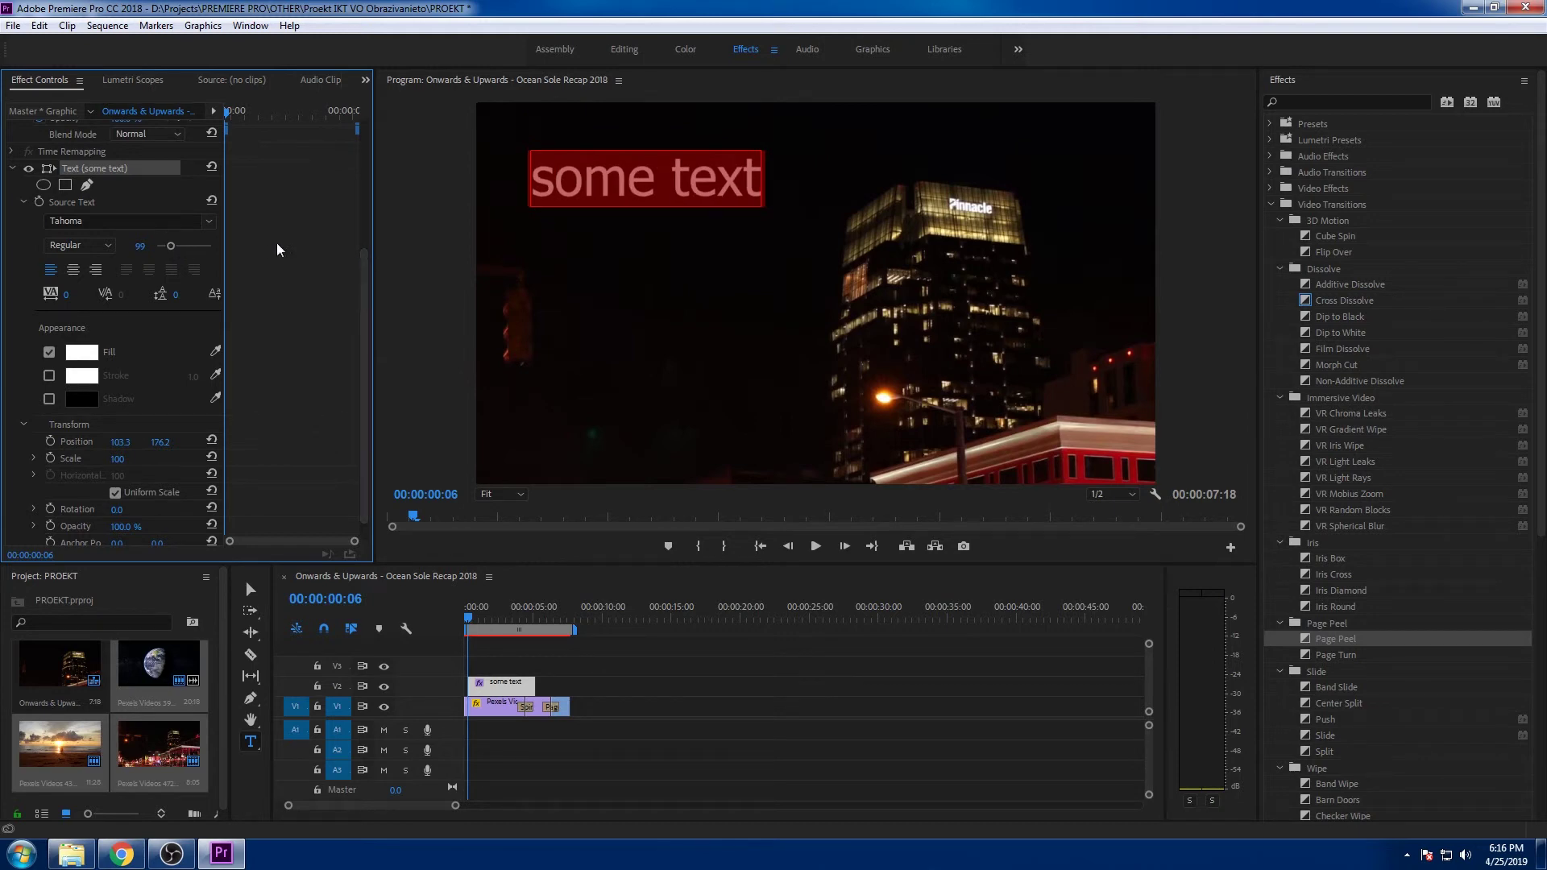
Move the title to the upper right of the frame at position 1168, 329.
scroll(211, 161, "up", 5)
left_click_drag(122, 163, 322, 162)
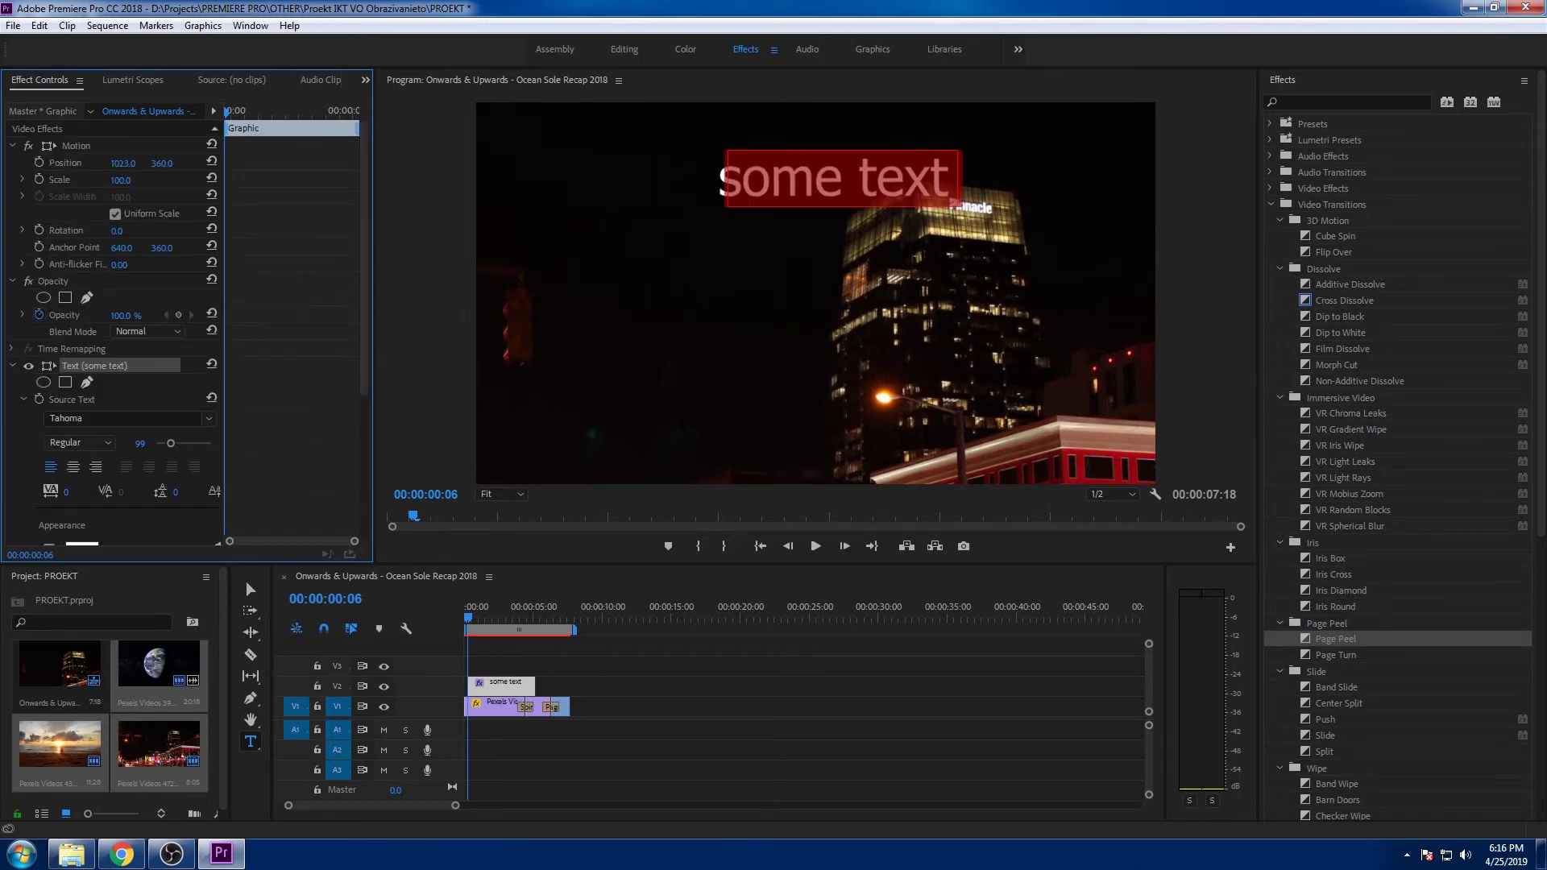
left_click_drag(167, 165, 133, 165)
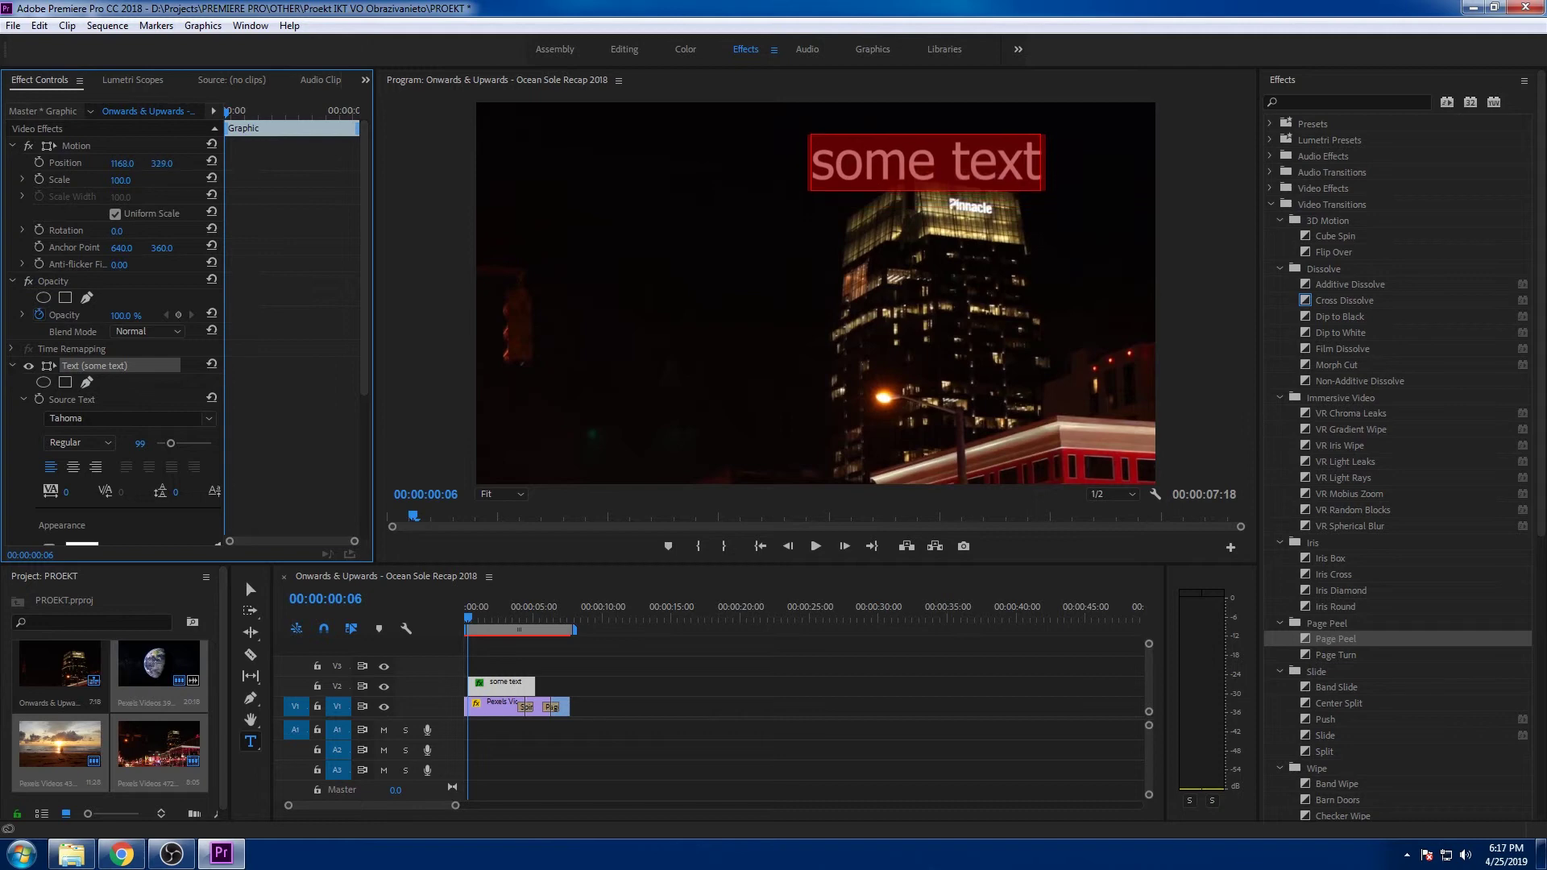
Preview the title from the start and park the playhead at 00:00:04:12.
left_click(429, 617)
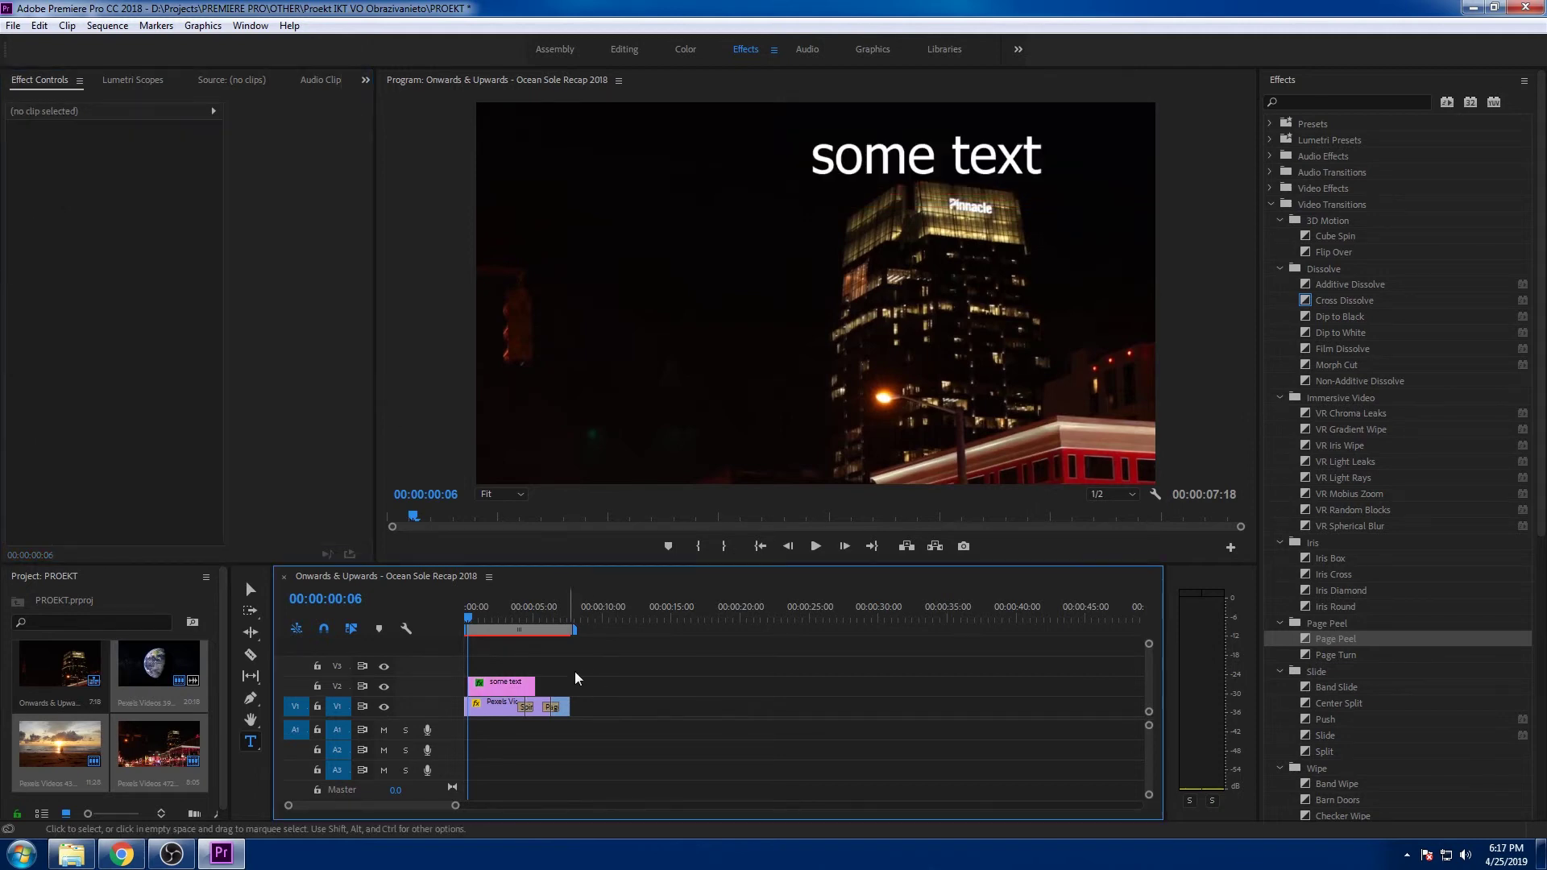
key("Home")
key("space")
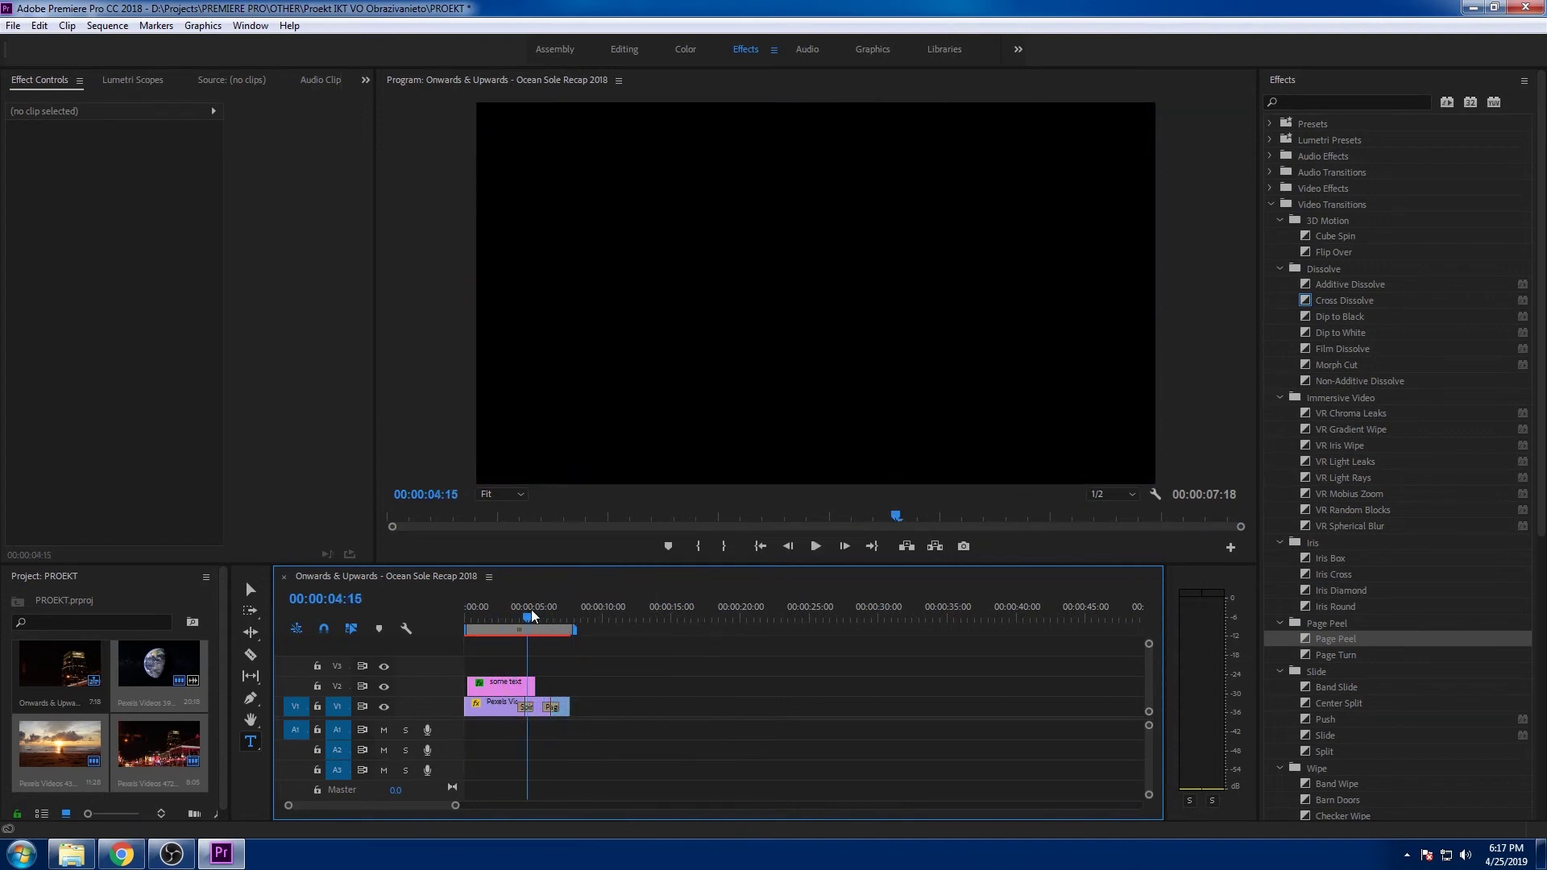
left_click_drag(530, 616, 525, 616)
Razor-cut the title at 00:00:04:12 and delete the piece after the cut.
left_click(250, 654)
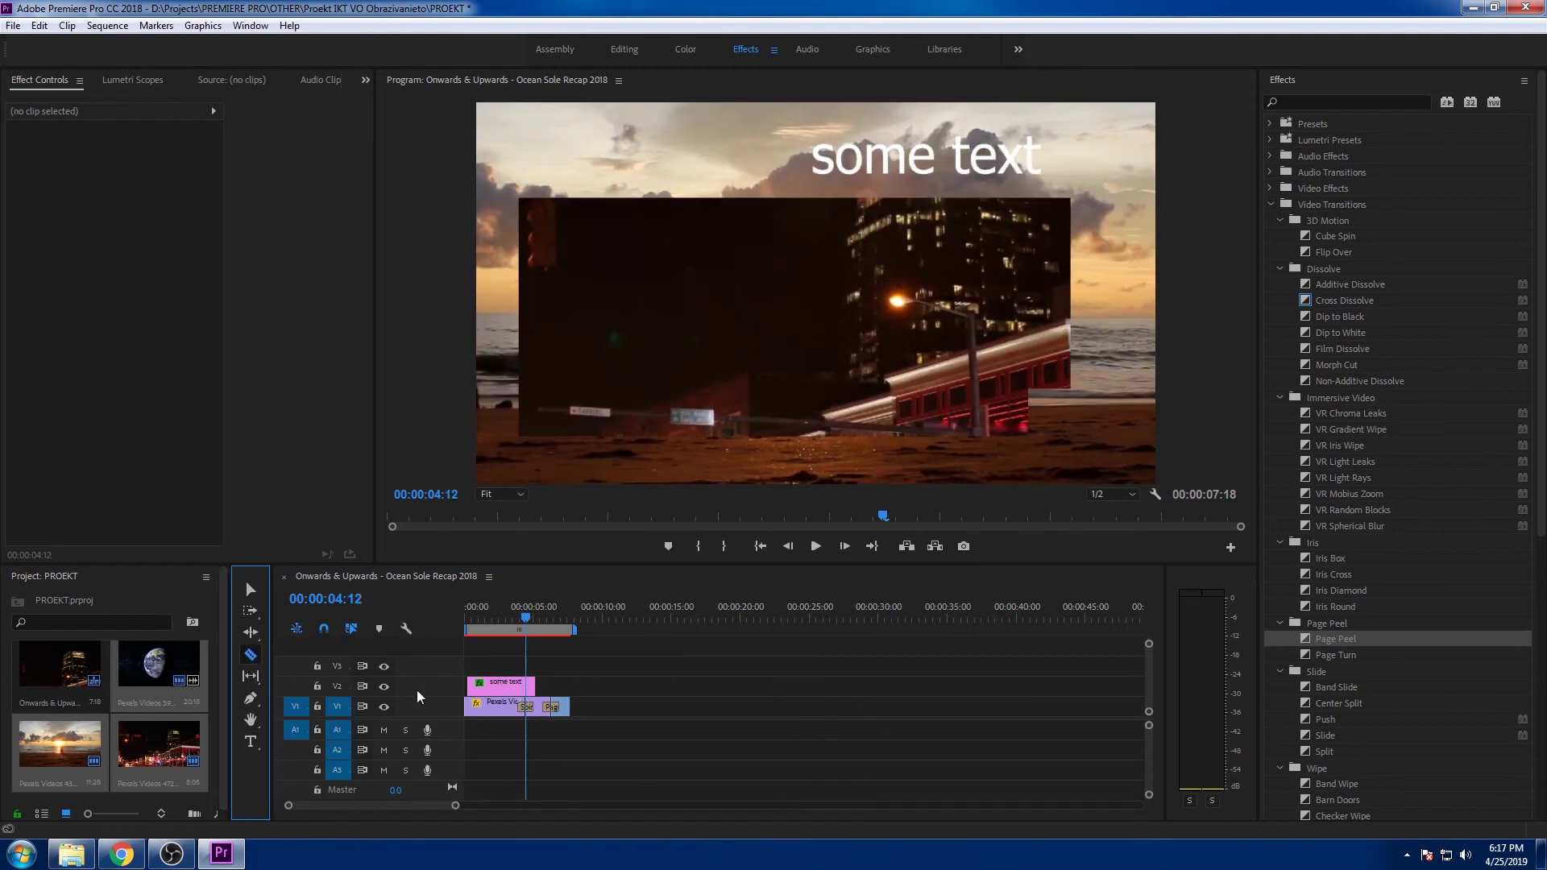
left_click(528, 685)
left_click(264, 600)
left_click(250, 590)
left_click(530, 685)
key("Delete")
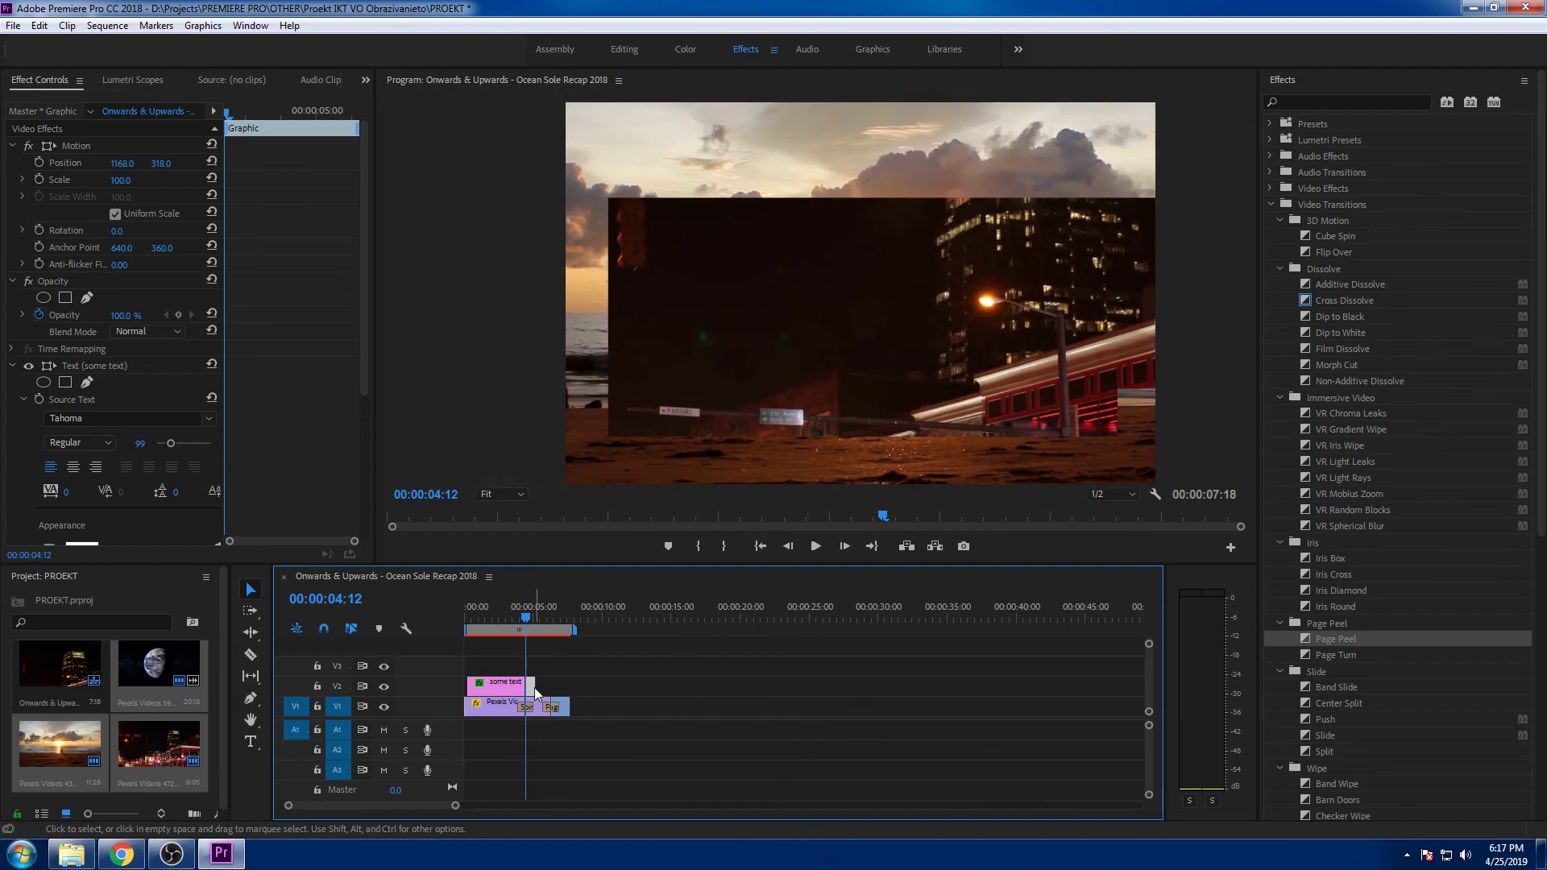